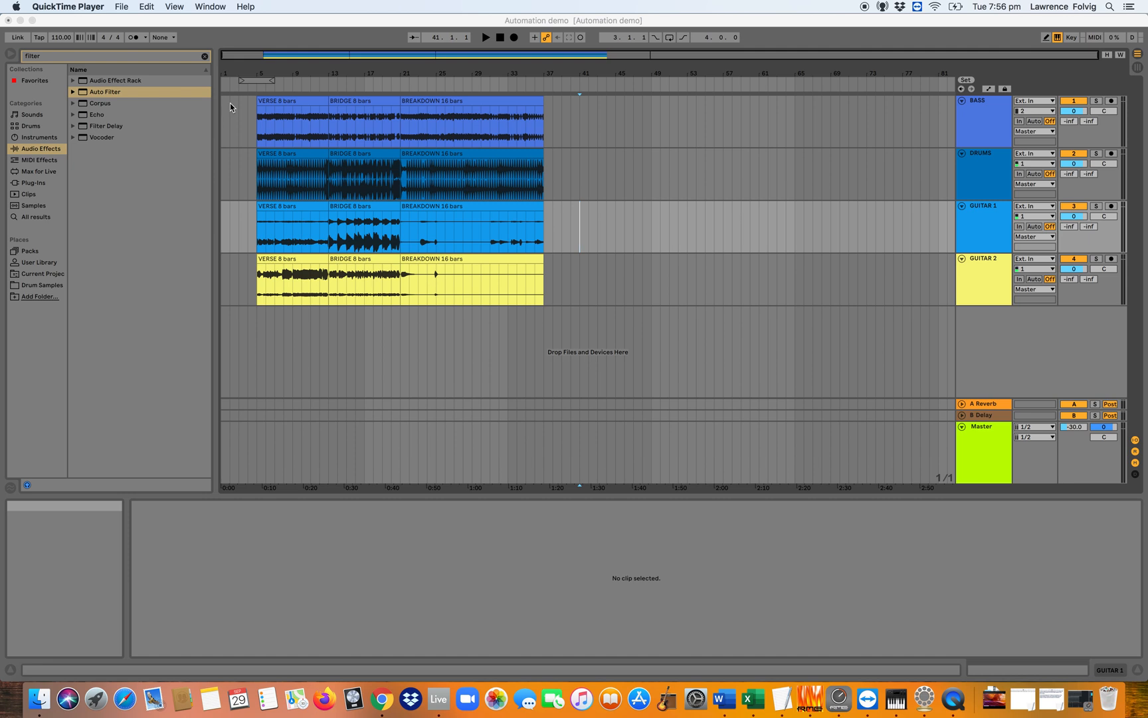
Select the Bass track's verse clip and play the arrangement from bar 5 for a few bars.
{"action": "left_click", "coordinate": [266, 100]}
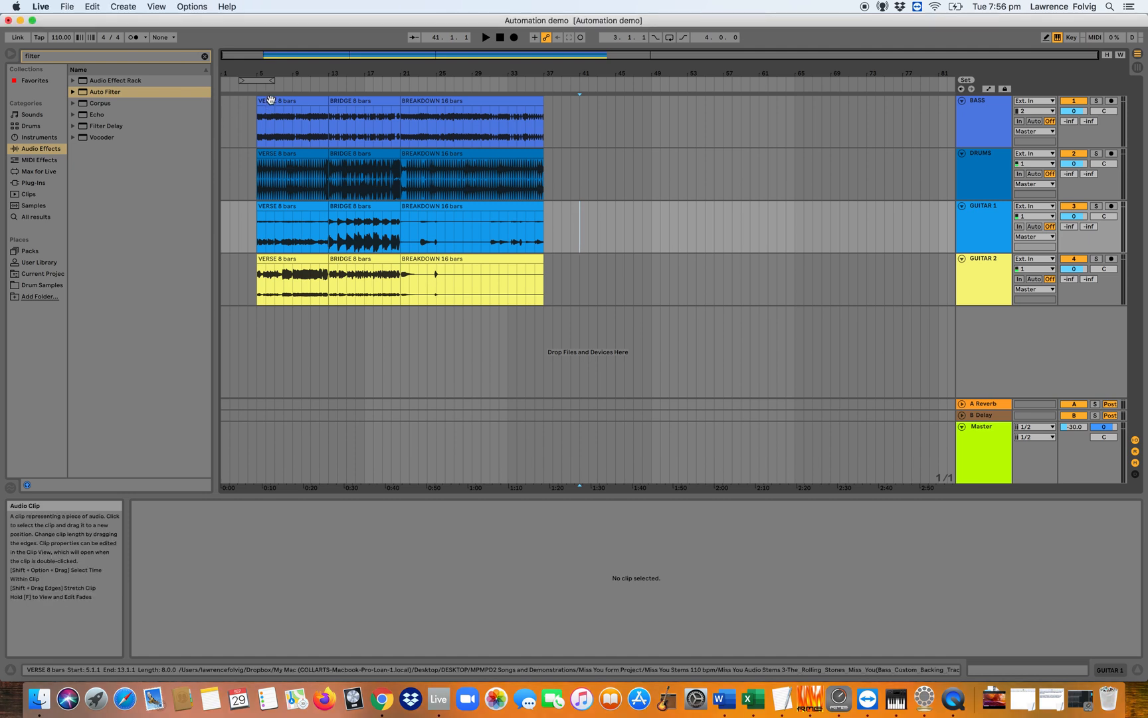
{"action": "left_click", "coordinate": [272, 102]}
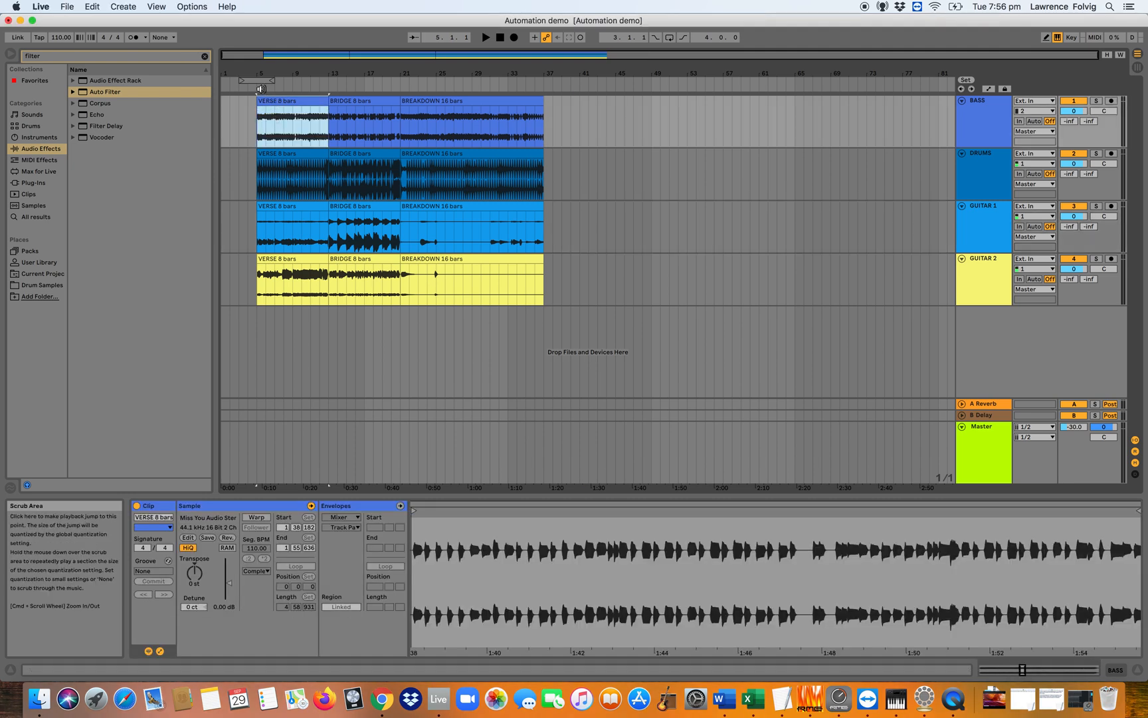
{"action": "left_click", "coordinate": [260, 89]}
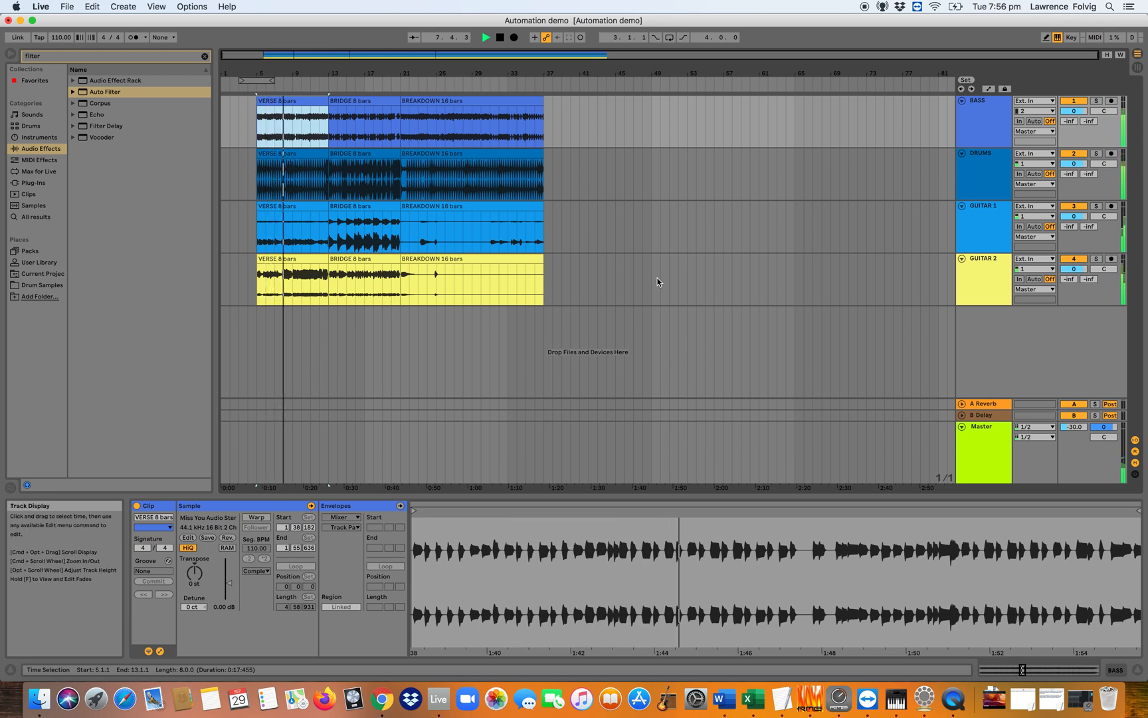
{"action": "key", "text": "space"}
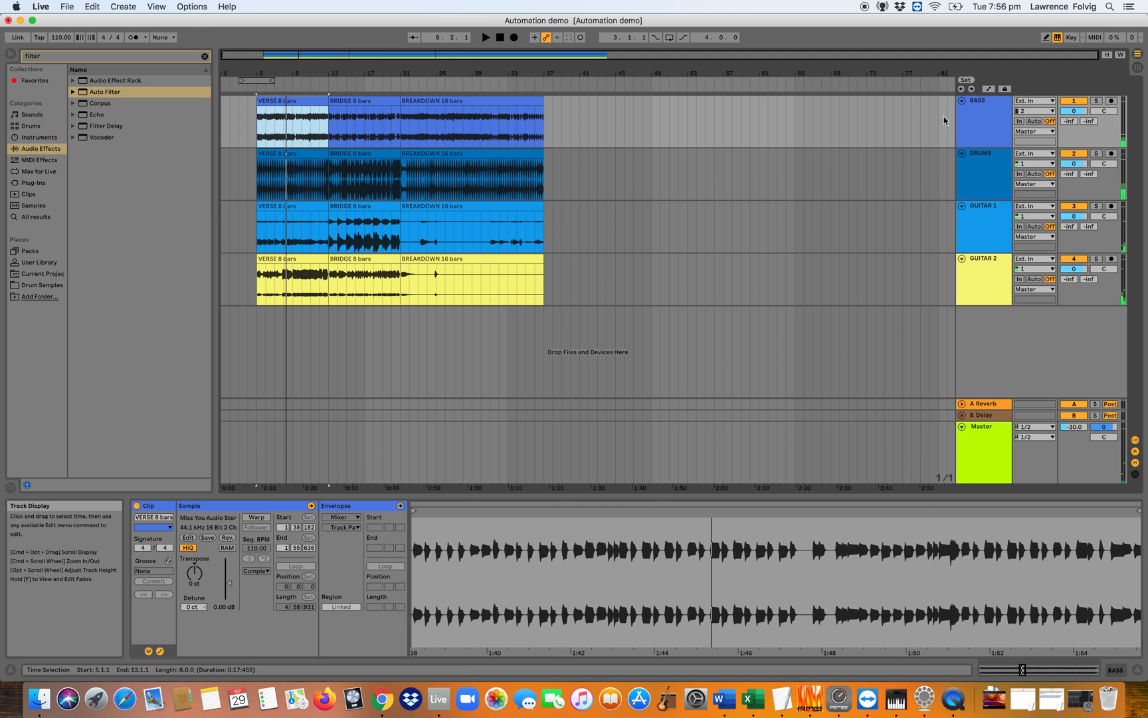
Try out the Drums track's A-Reverb and B-Delay sends and select the two return tracks.
{"action": "left_click", "coordinate": [989, 177]}
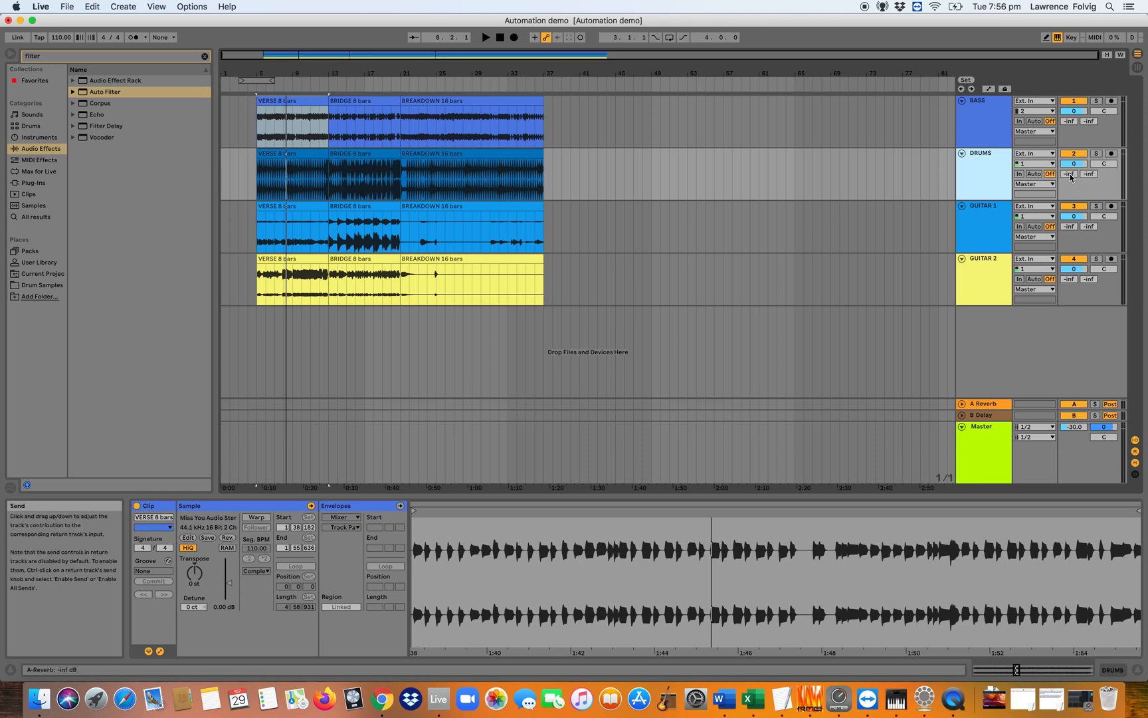
{"action": "left_click_drag", "start_coordinate": [1086, 178], "coordinate": [1085, 133]}
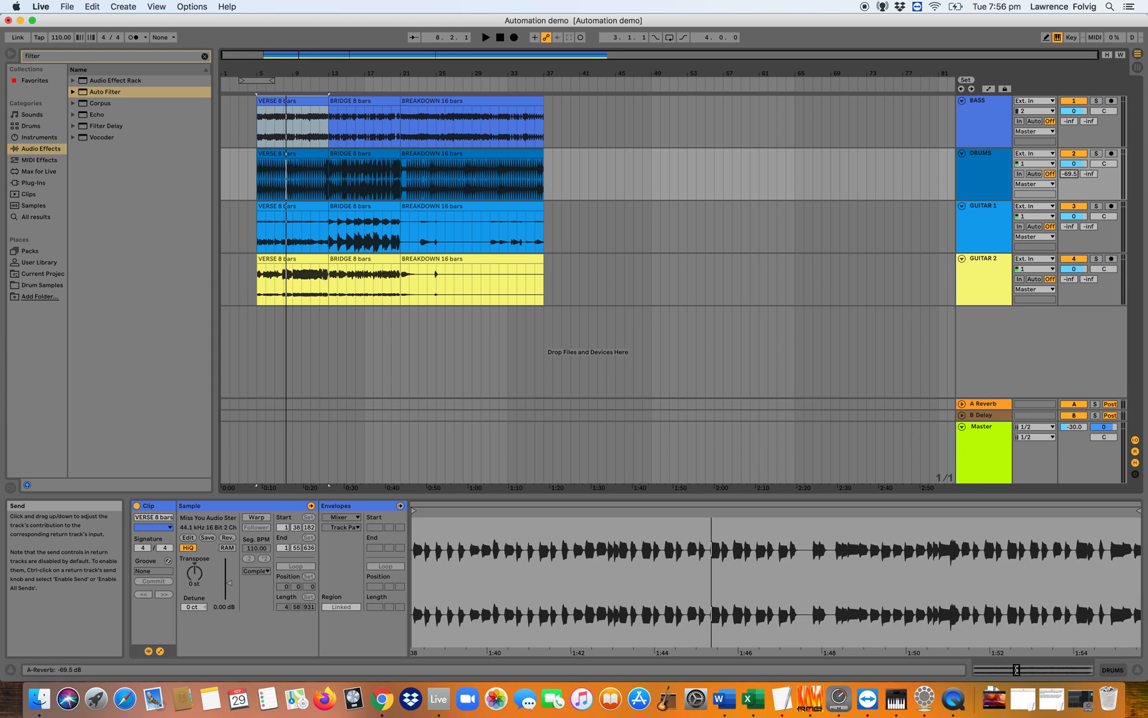
{"action": "left_click_drag", "start_coordinate": [1094, 177], "coordinate": [1094, 146]}
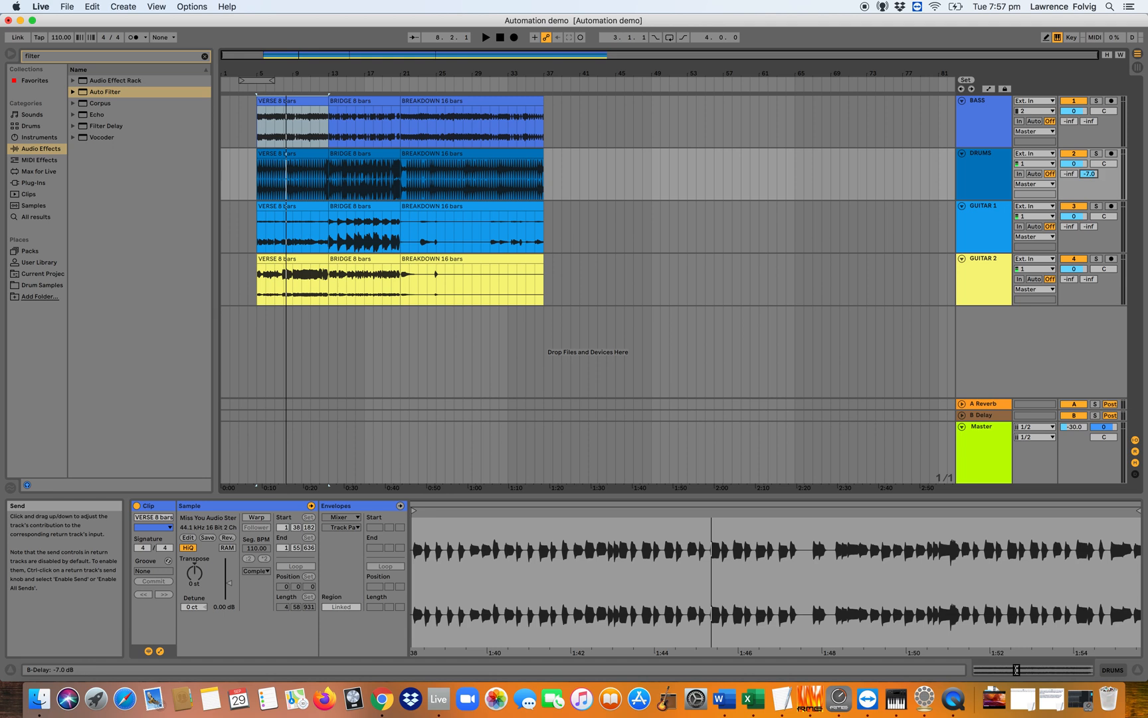
{"action": "left_click", "coordinate": [998, 407]}
{"action": "left_click", "coordinate": [997, 416]}
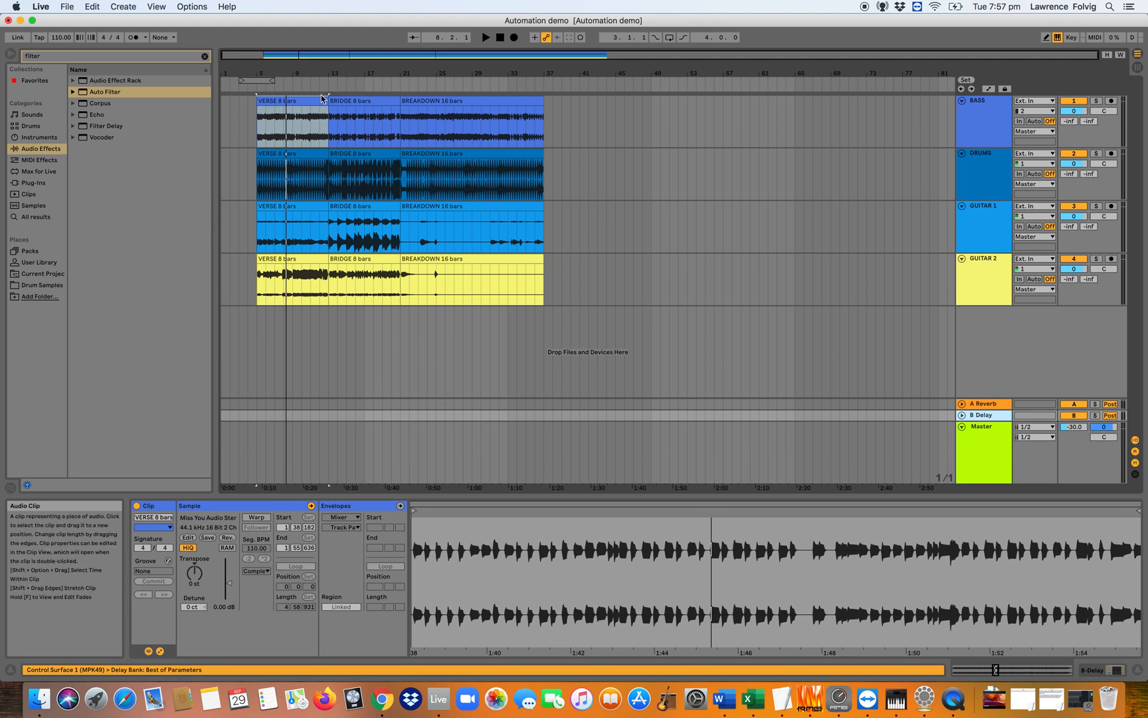
Play from the start of the verse while raising the Drums track's B-Delay send to -31 dB.
{"action": "left_click", "coordinate": [266, 85]}
{"action": "left_click_drag", "start_coordinate": [1089, 174], "coordinate": [1088, 144]}
{"action": "key", "text": "space"}
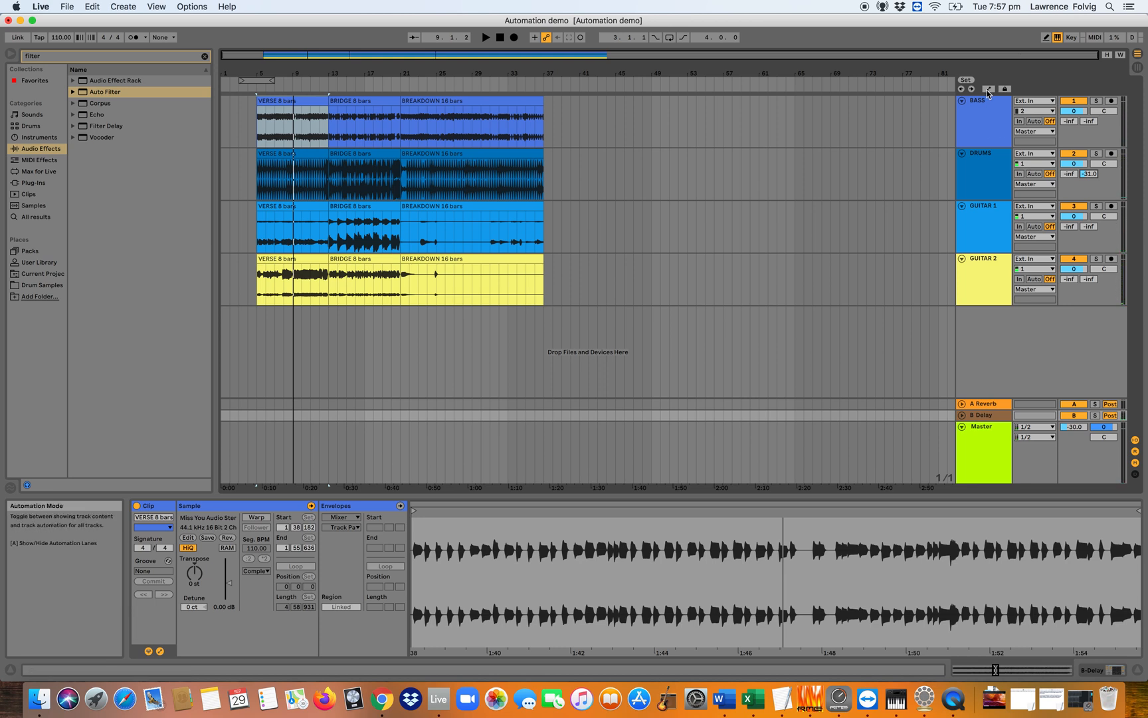
Show automation on all tracks and set the Drums track's B-Delay send to -50 dB.
{"action": "left_click", "coordinate": [988, 91]}
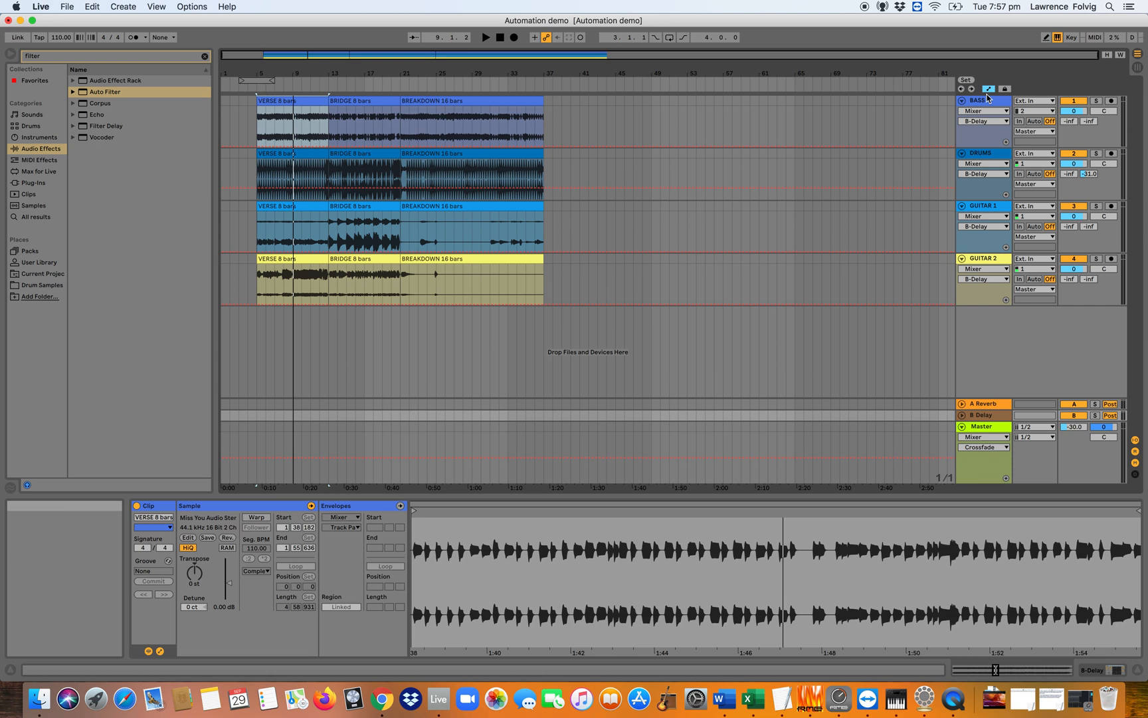
{"action": "left_click_drag", "start_coordinate": [1085, 172], "coordinate": [1088, 192]}
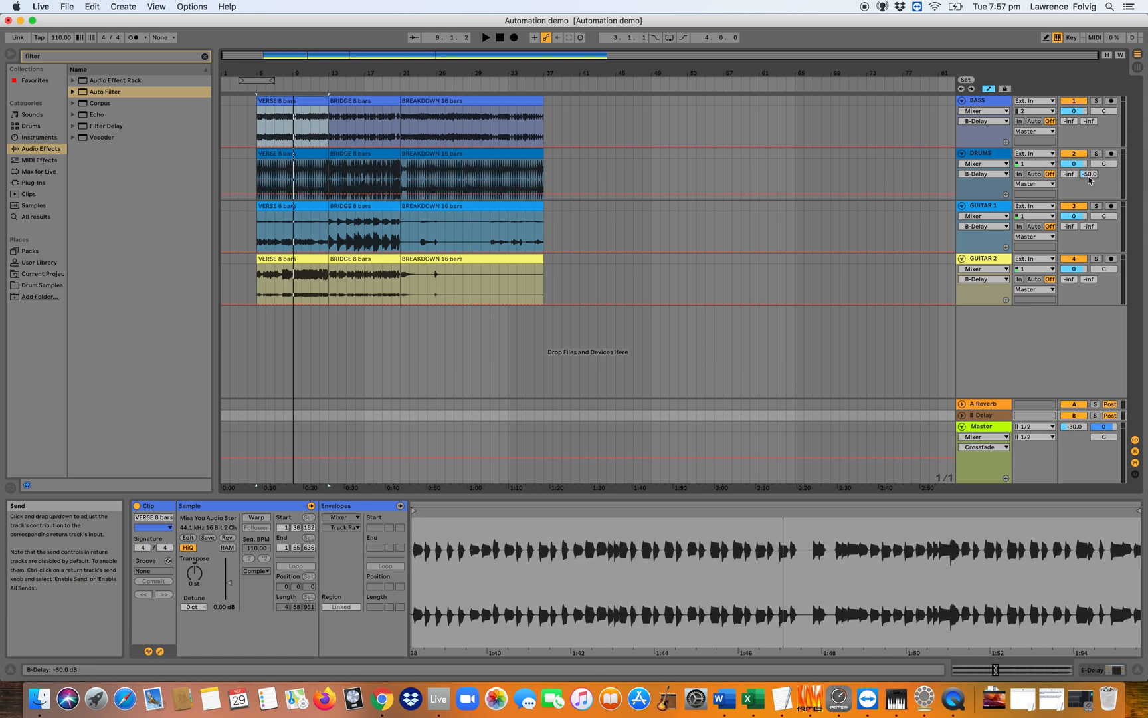
Draw B-Delay automation on the Drums verse rising from -inf to about -2 dB by bar 9 and dropping to -inf near the verse's end.
{"action": "left_click", "coordinate": [256, 196]}
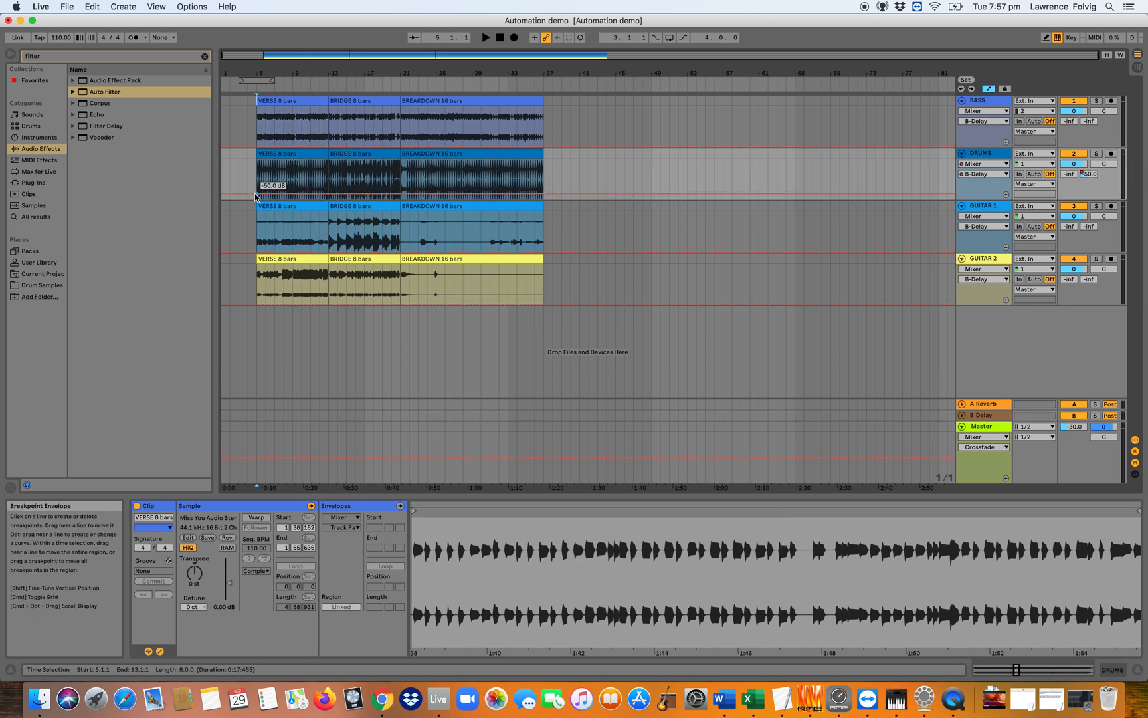
{"action": "left_click_drag", "start_coordinate": [255, 196], "coordinate": [256, 199]}
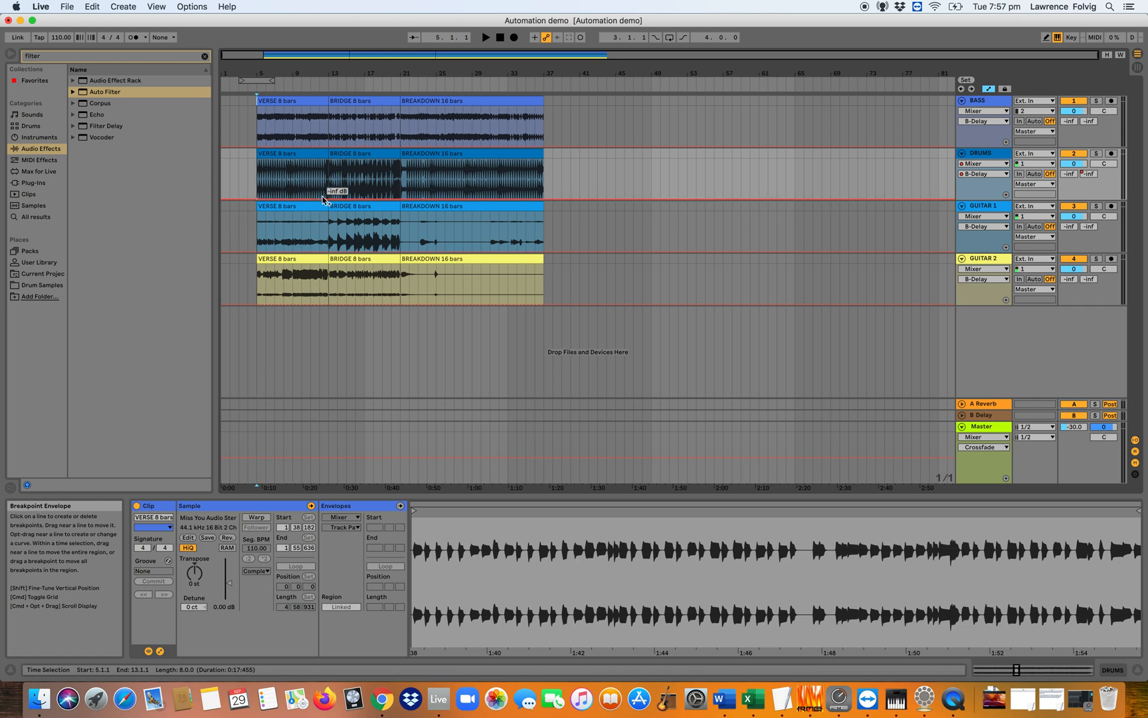
{"action": "left_click_drag", "start_coordinate": [284, 197], "coordinate": [293, 161]}
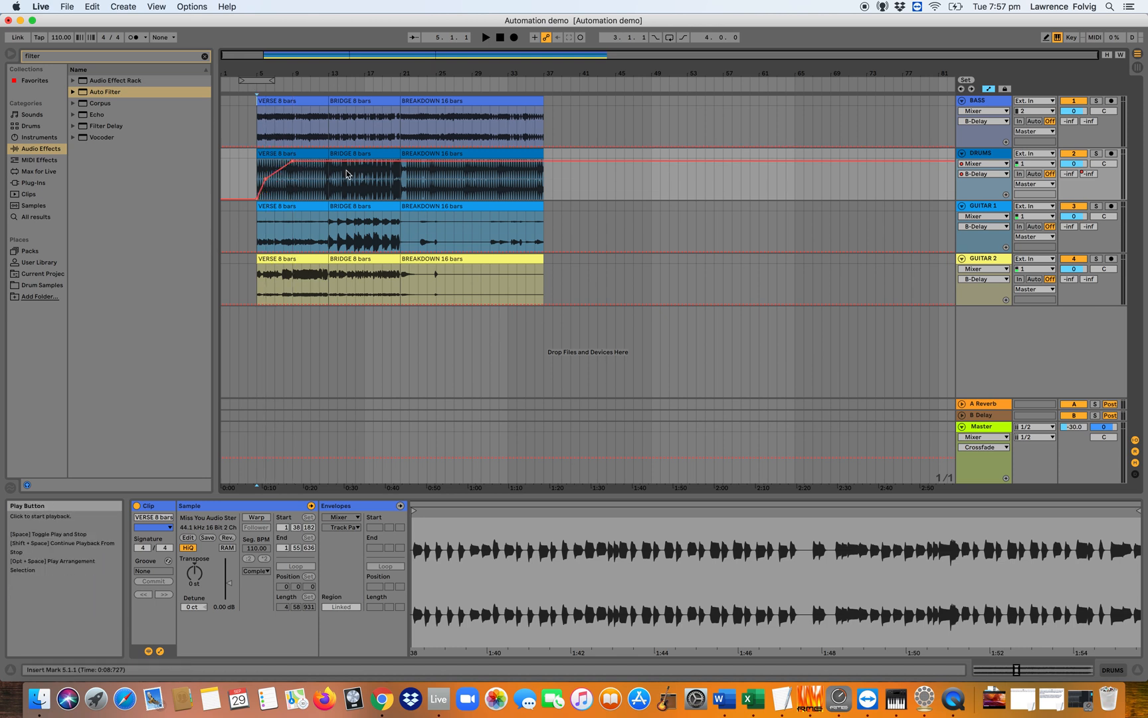
{"action": "left_click_drag", "start_coordinate": [324, 163], "coordinate": [324, 200]}
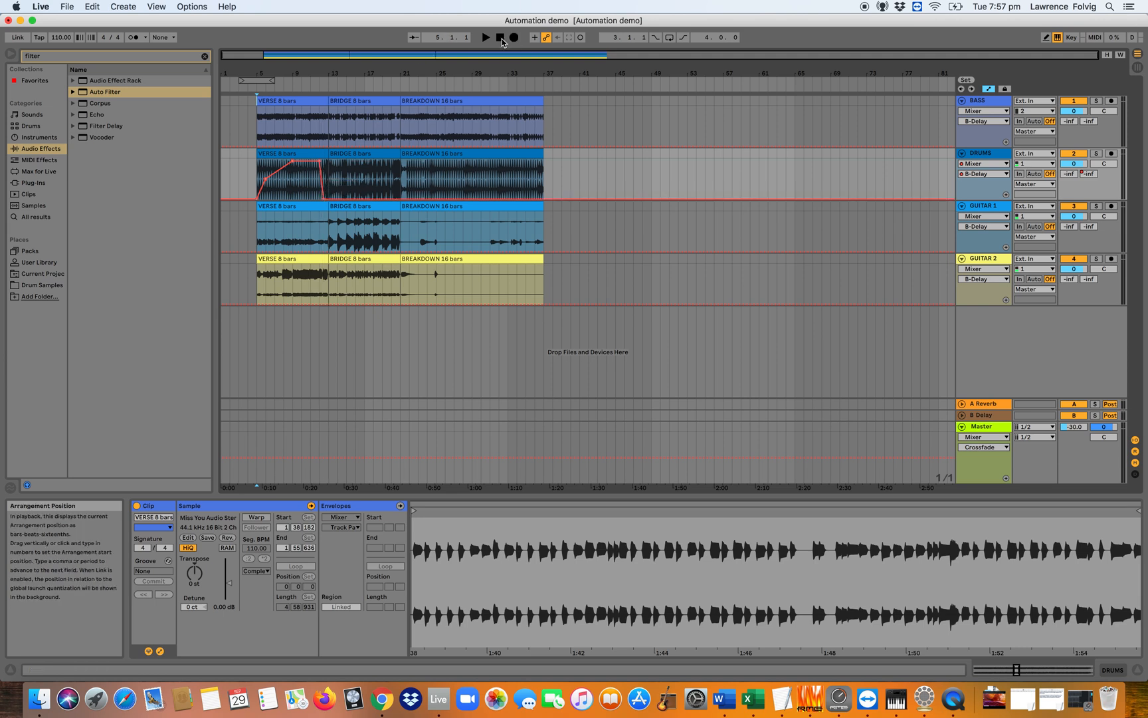
Play the Drums verse clip with its delay automation and manually override the B-Delay send to -30 dB.
{"action": "left_click", "coordinate": [280, 151]}
{"action": "key", "text": "space"}
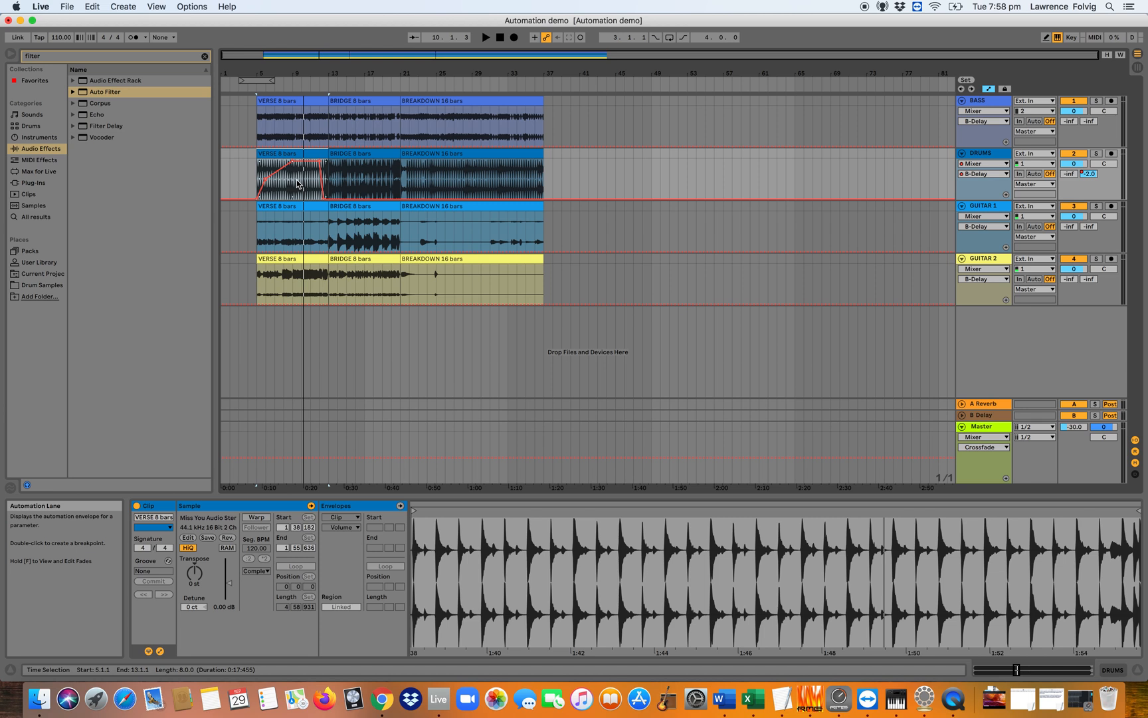
{"action": "left_click_drag", "start_coordinate": [1082, 172], "coordinate": [1082, 169]}
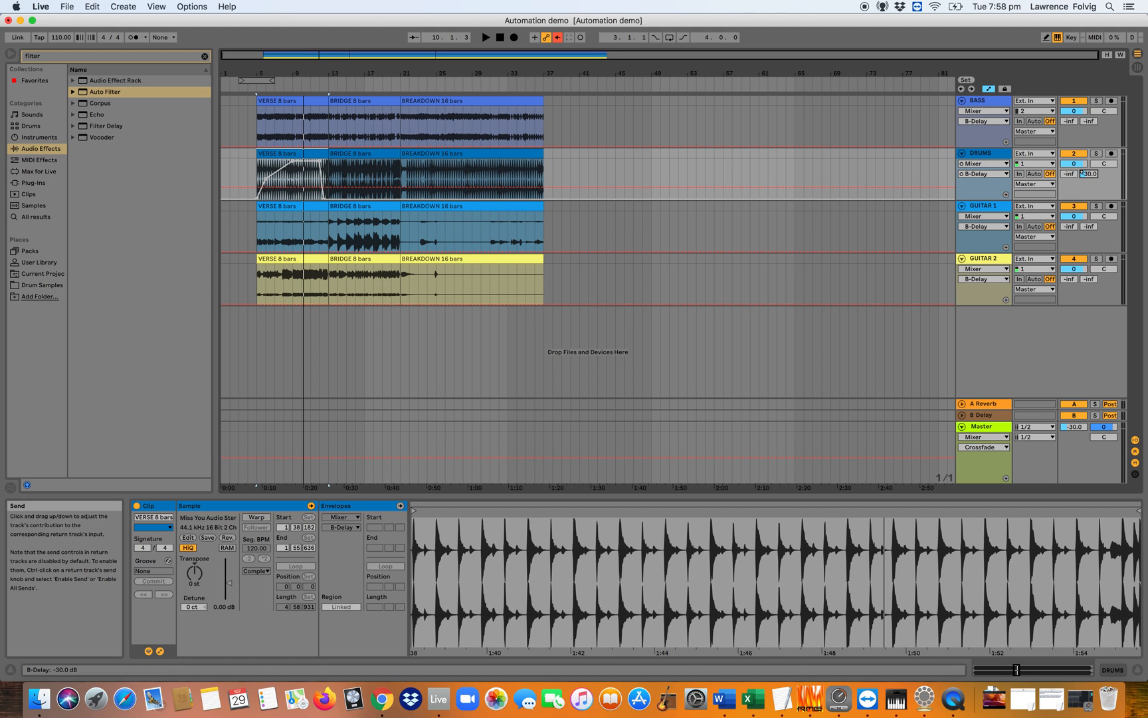
{"action": "left_click", "coordinate": [341, 179]}
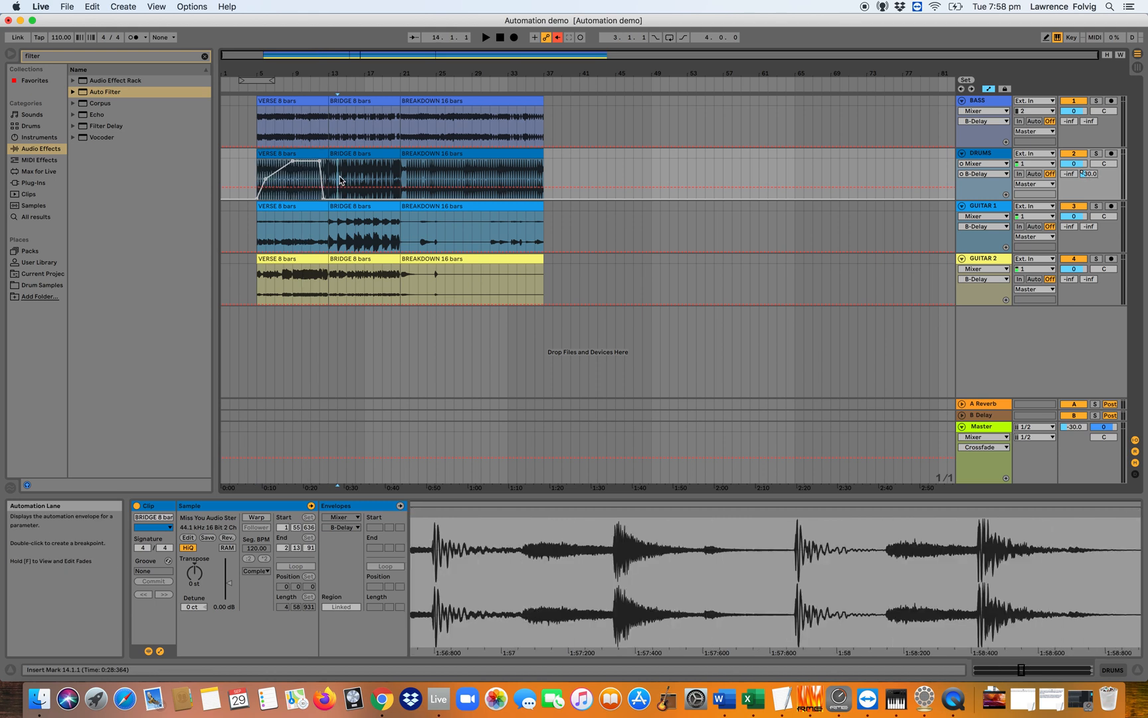
Undo the send override and all B-Delay automation breakpoints drawn on the Drums track.
{"action": "key", "text": "super+z"}
{"action": "key", "text": "super+z"}
{"action": "key", "text": "super+z"}
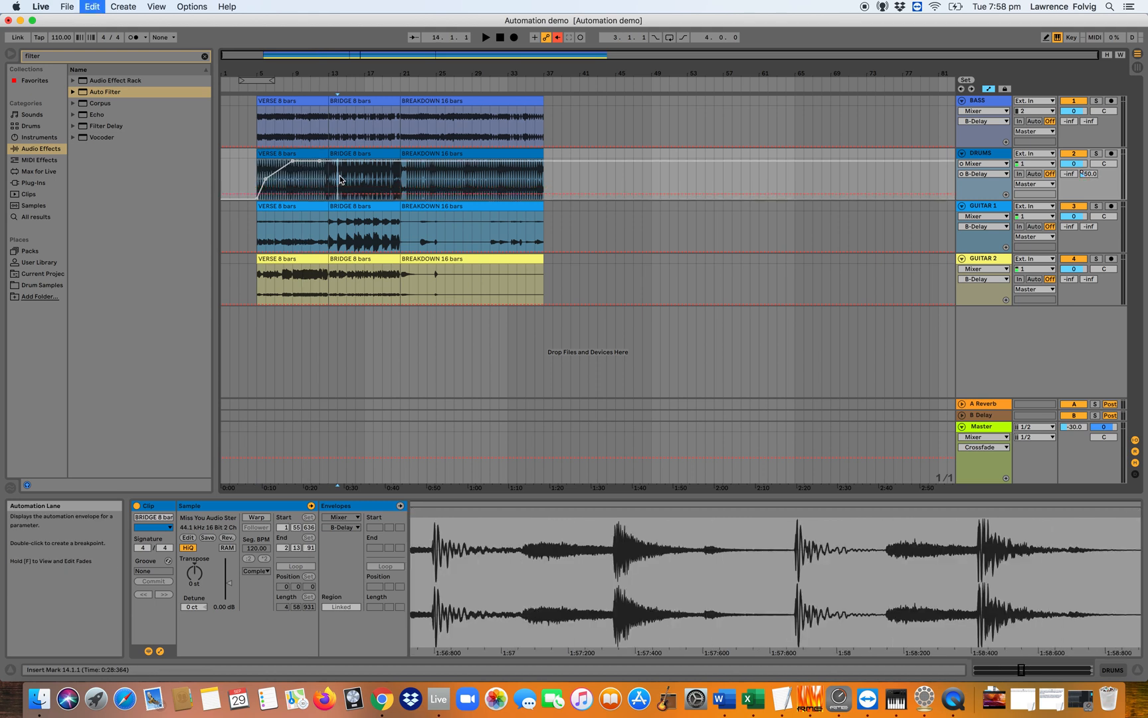
{"action": "key", "text": "super+z"}
{"action": "key", "text": "super+z"}
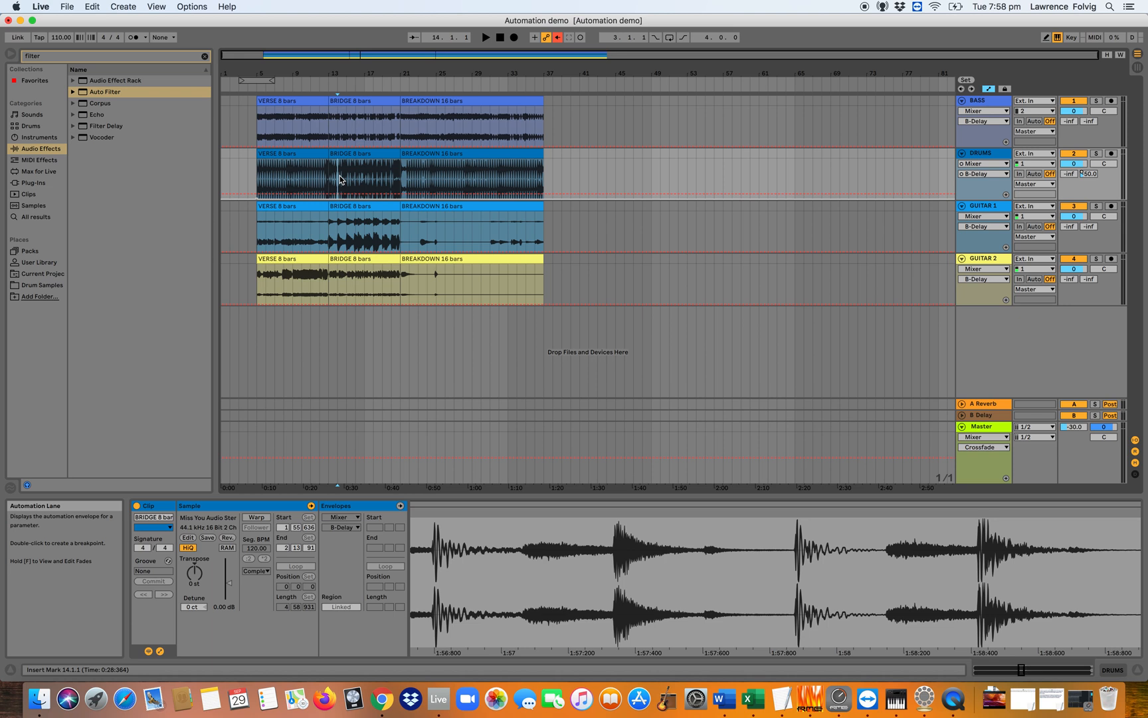
{"action": "key", "text": "super+z"}
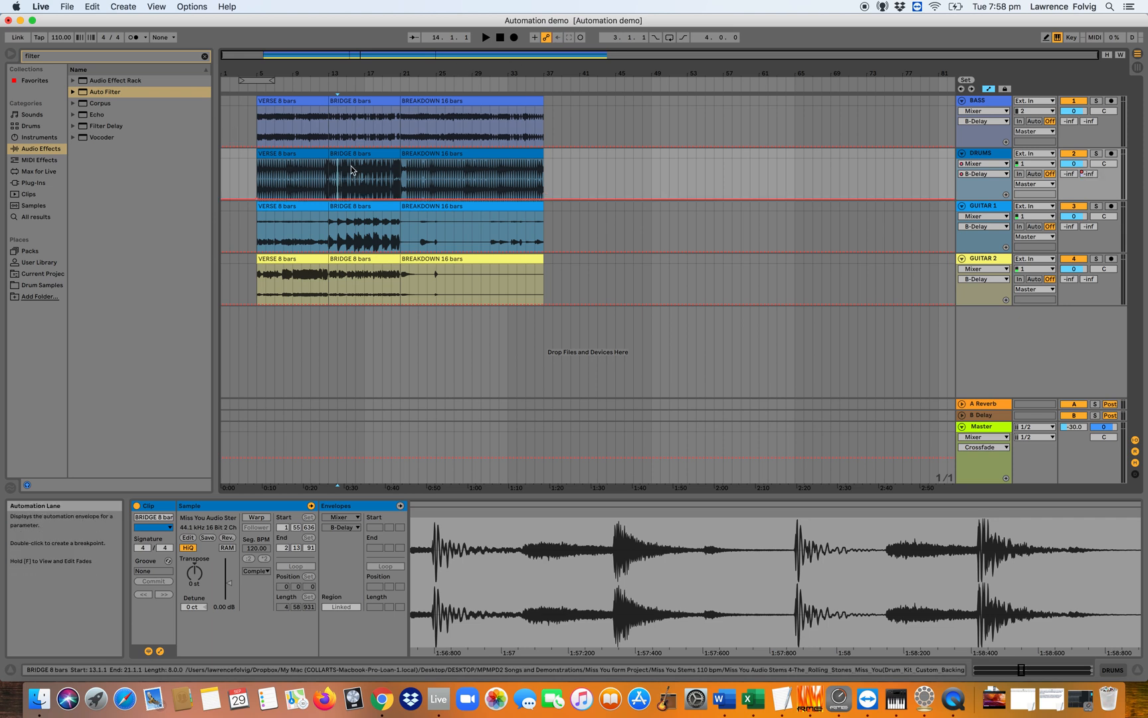
{"action": "left_click", "coordinate": [258, 200]}
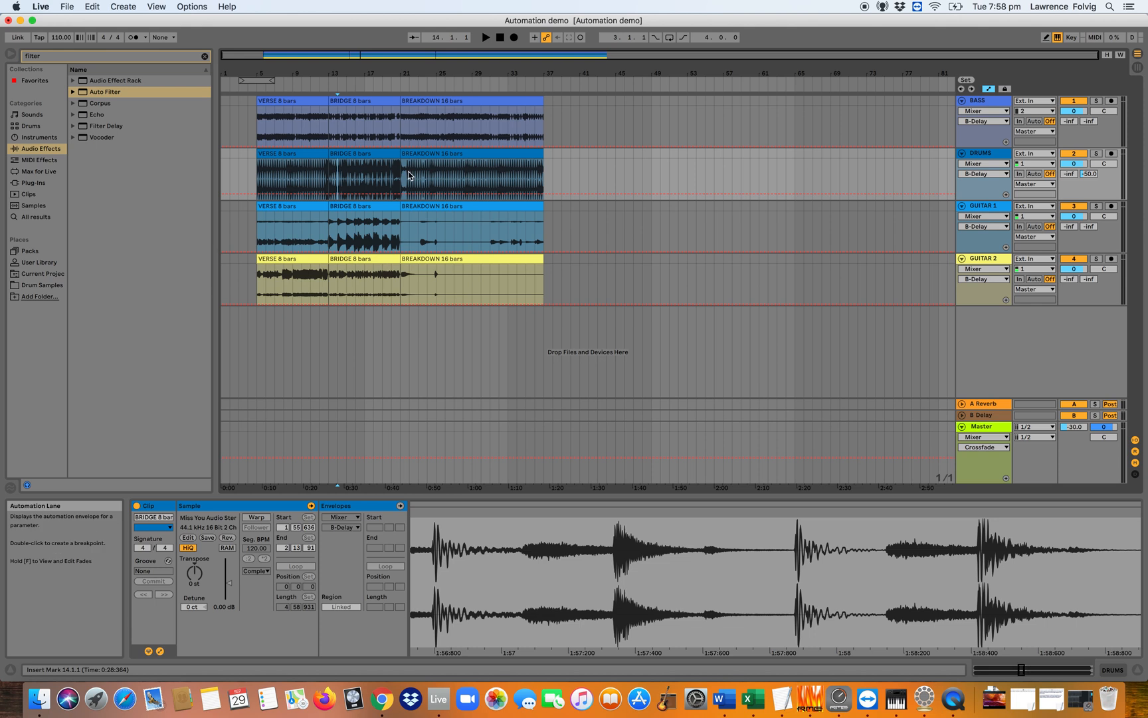
Select bars 5 to 7 of the Drums track and insert a sine shape into its B-Delay automation.
{"action": "left_click_drag", "start_coordinate": [238, 73], "coordinate": [239, 160]}
{"action": "left_click_drag", "start_coordinate": [410, 190], "coordinate": [585, 180]}
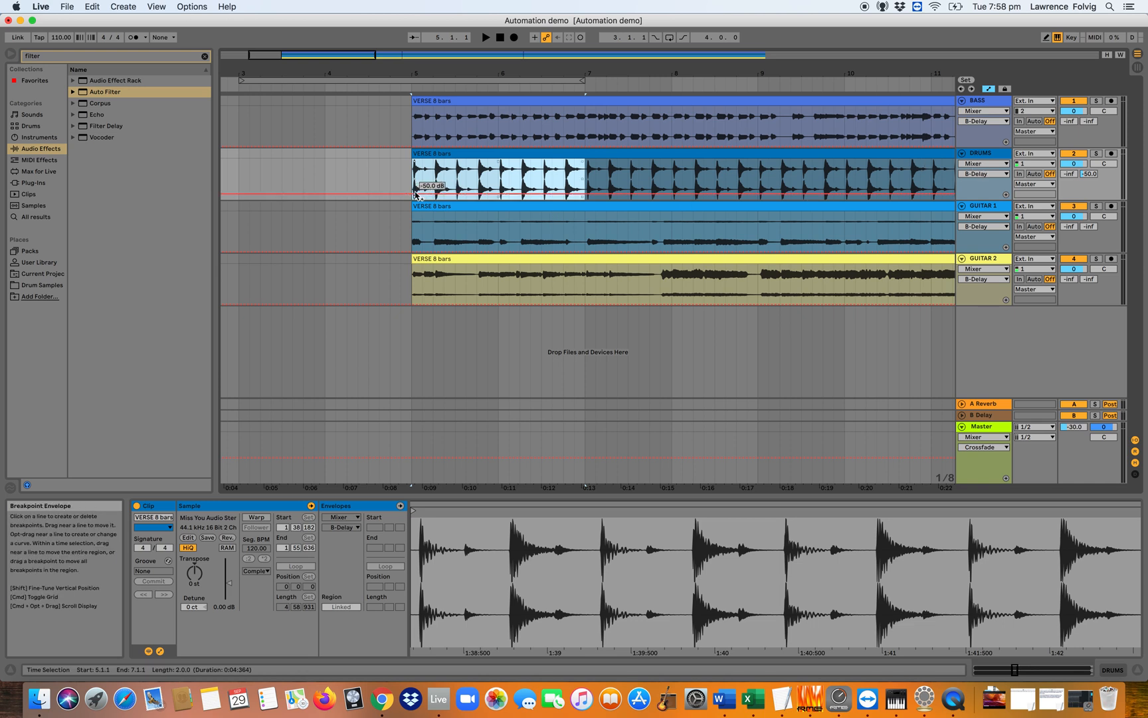
{"action": "right_click", "coordinate": [414, 194]}
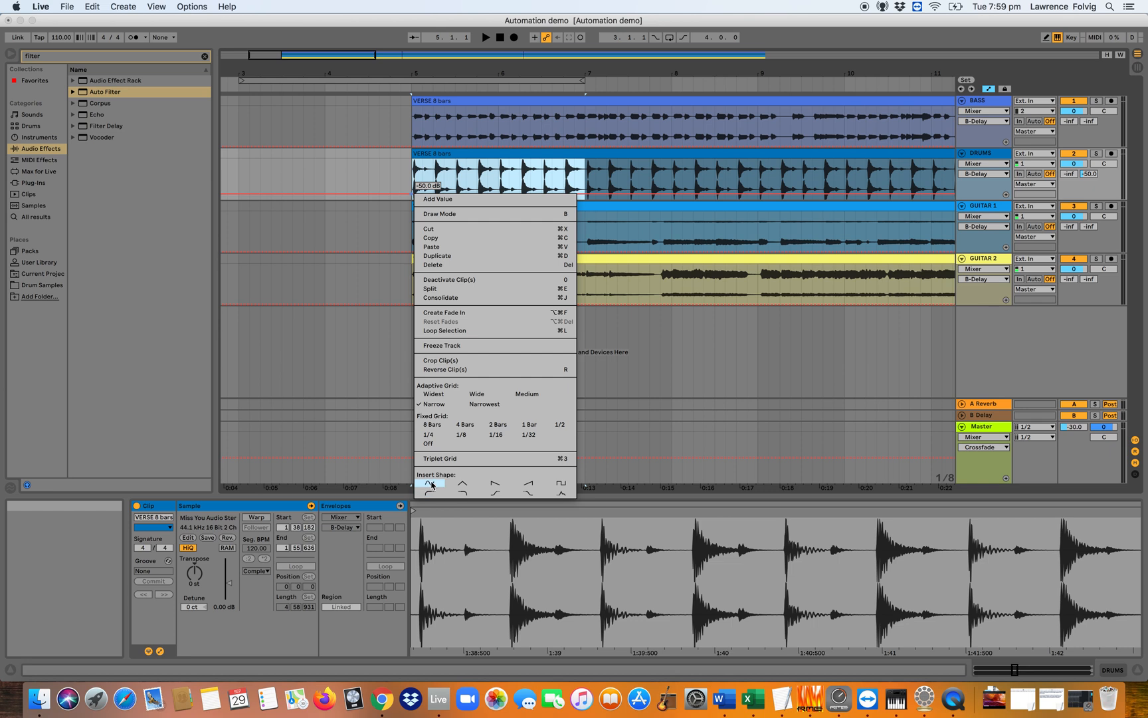
{"action": "left_click", "coordinate": [430, 483]}
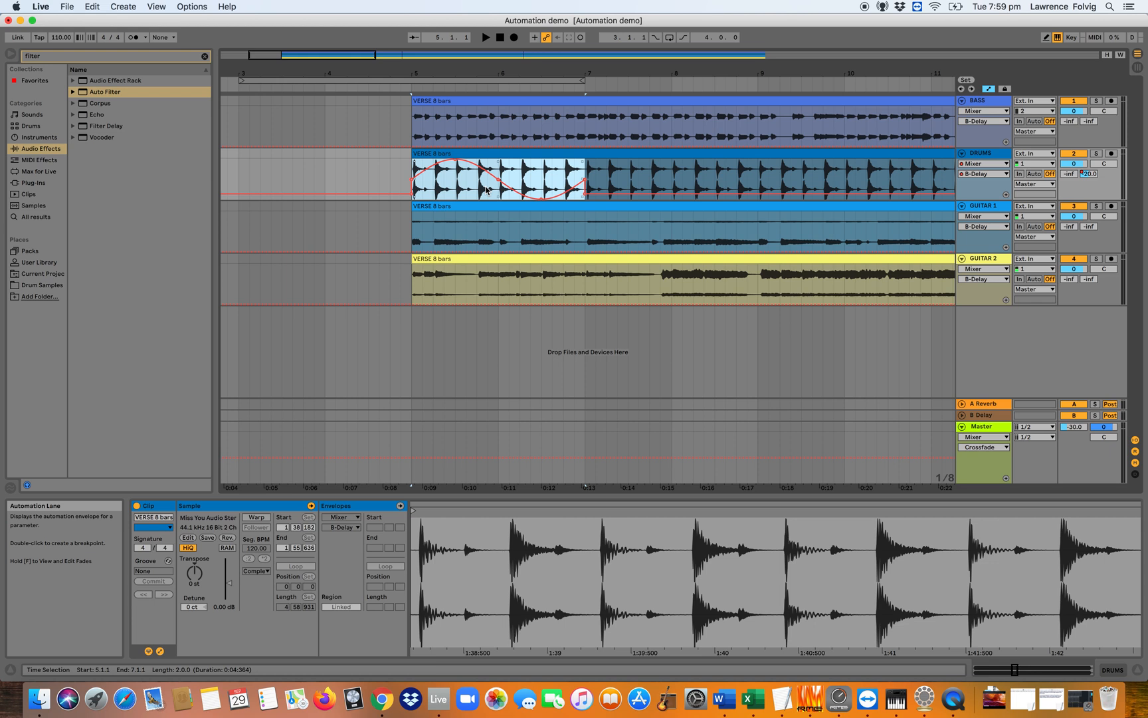
Play the two-bar sine automation on the Drums track from bar 5 to hear the delay send change.
{"action": "key", "text": "space"}
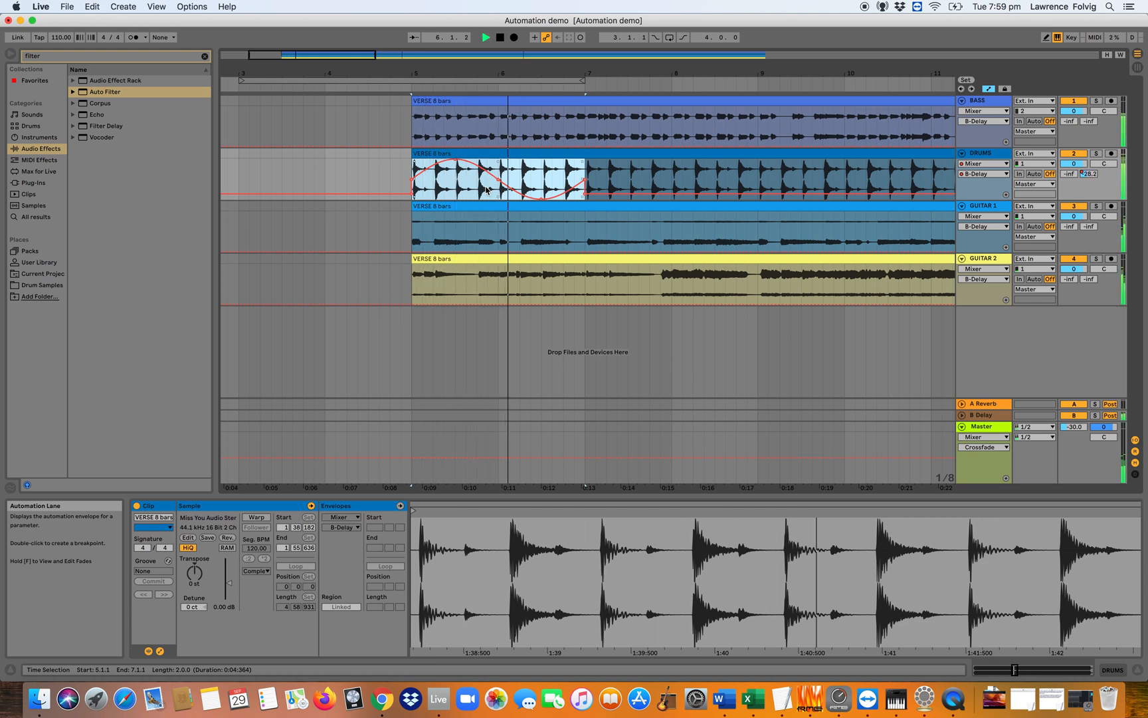
{"action": "key", "text": "space"}
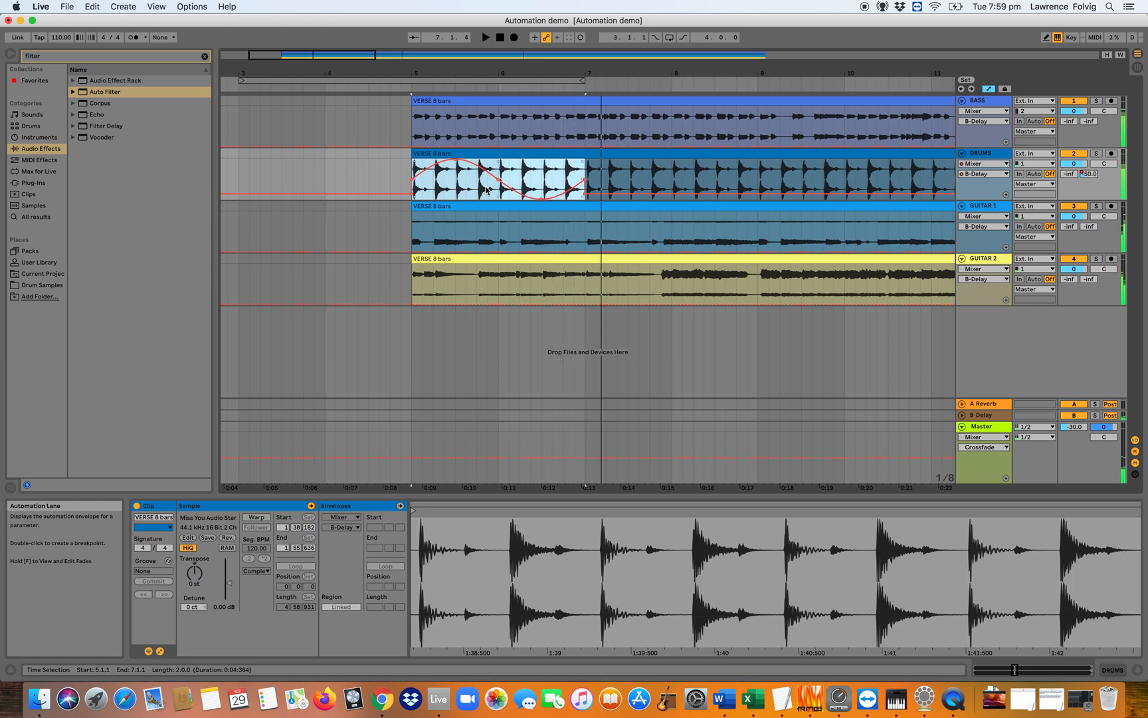
{"action": "left_click", "coordinate": [402, 174]}
{"action": "left_click_drag", "start_coordinate": [412, 173], "coordinate": [542, 173]}
{"action": "key", "text": "super+z"}
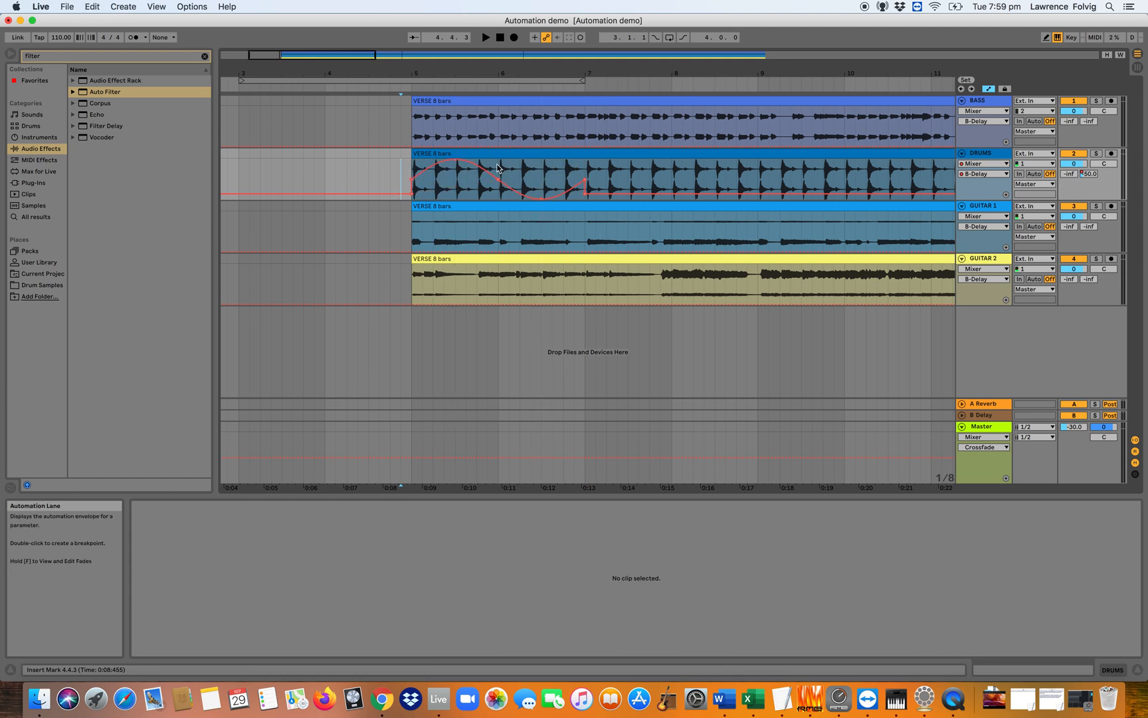
Duplicate the Drums section from bar 5 to 7 with its sine automation three times, filling the verse up to bar 13.
{"action": "left_click_drag", "start_coordinate": [416, 190], "coordinate": [590, 177]}
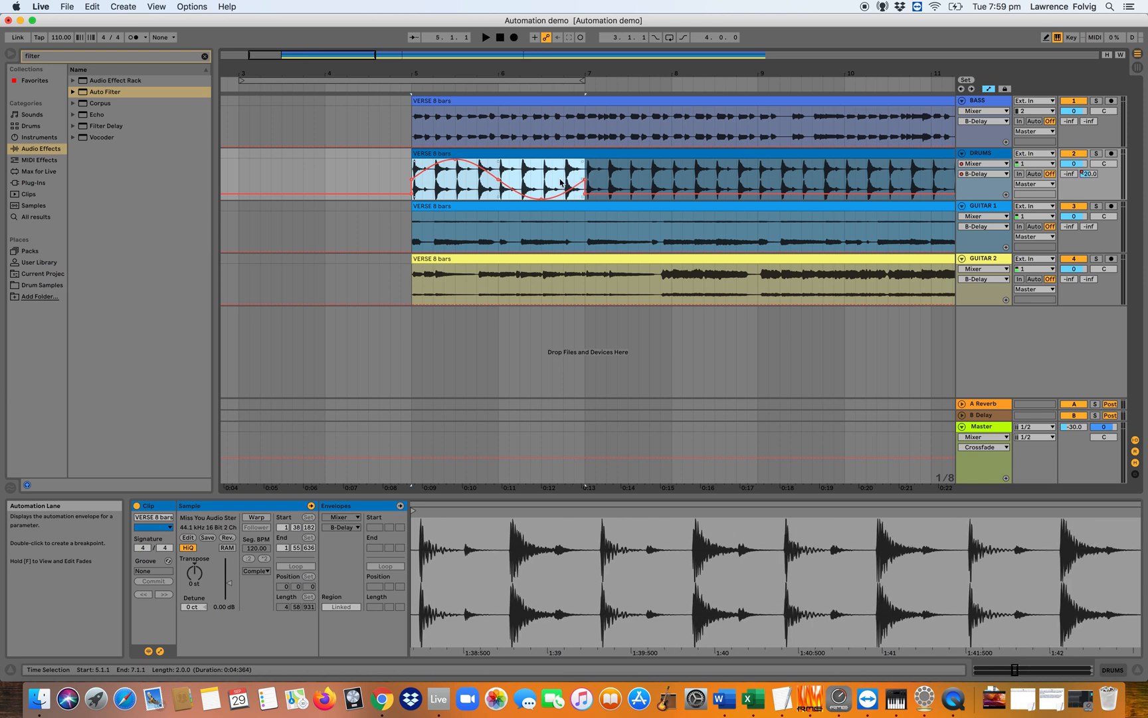
{"action": "key", "text": "super+d"}
{"action": "key", "text": "super+d"}
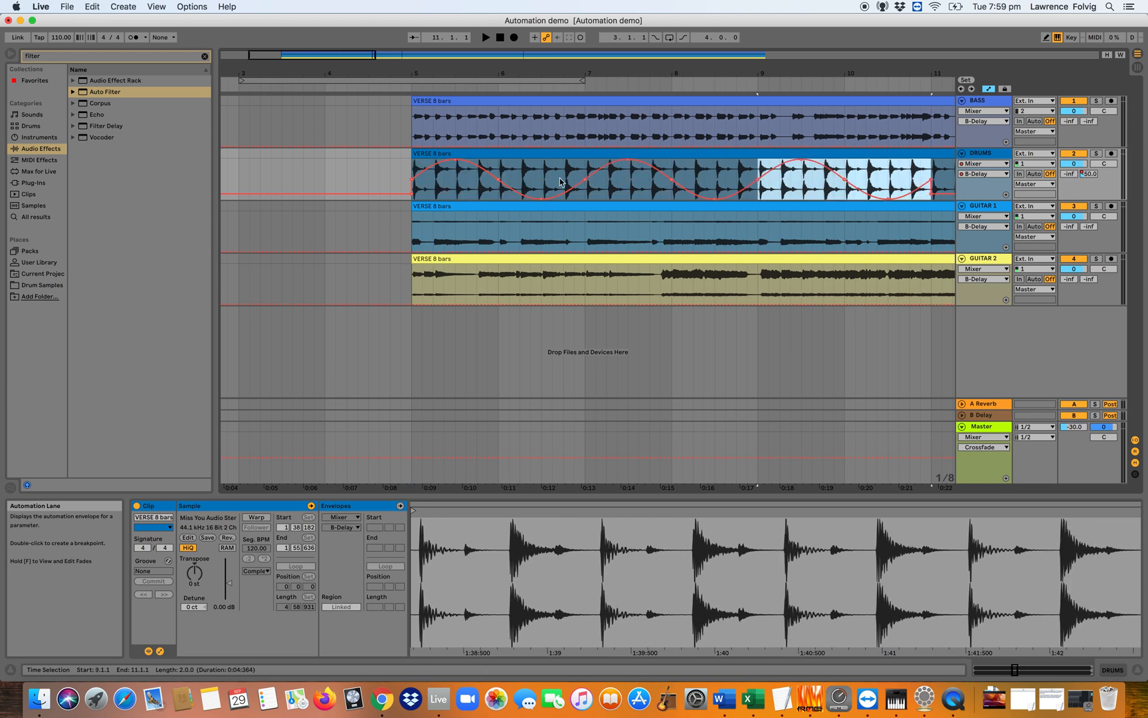
{"action": "key", "text": "super+d"}
Play the Drums verse clip from bar 5 to audition the repeated sine automation on the delay send.
{"action": "scroll", "coordinate": [569, 191], "scroll_direction": "right", "scroll_amount": 5}
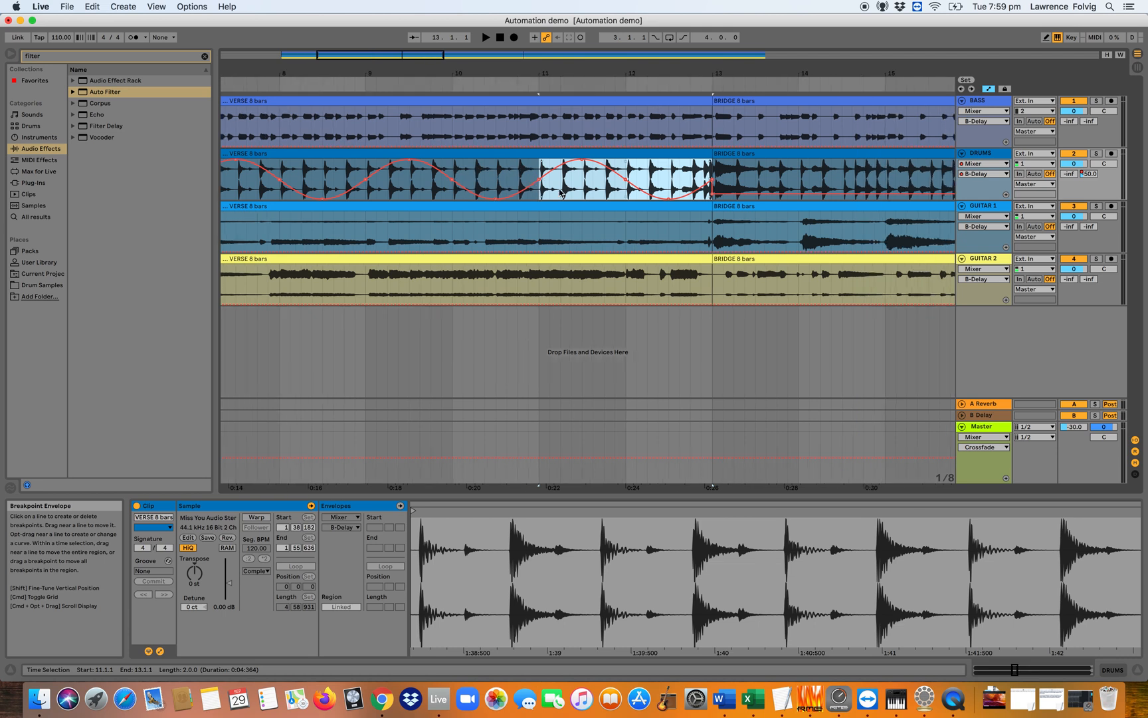
{"action": "scroll", "coordinate": [560, 193], "scroll_direction": "left", "scroll_amount": 5}
{"action": "scroll", "coordinate": [560, 193], "scroll_direction": "left", "scroll_amount": 5}
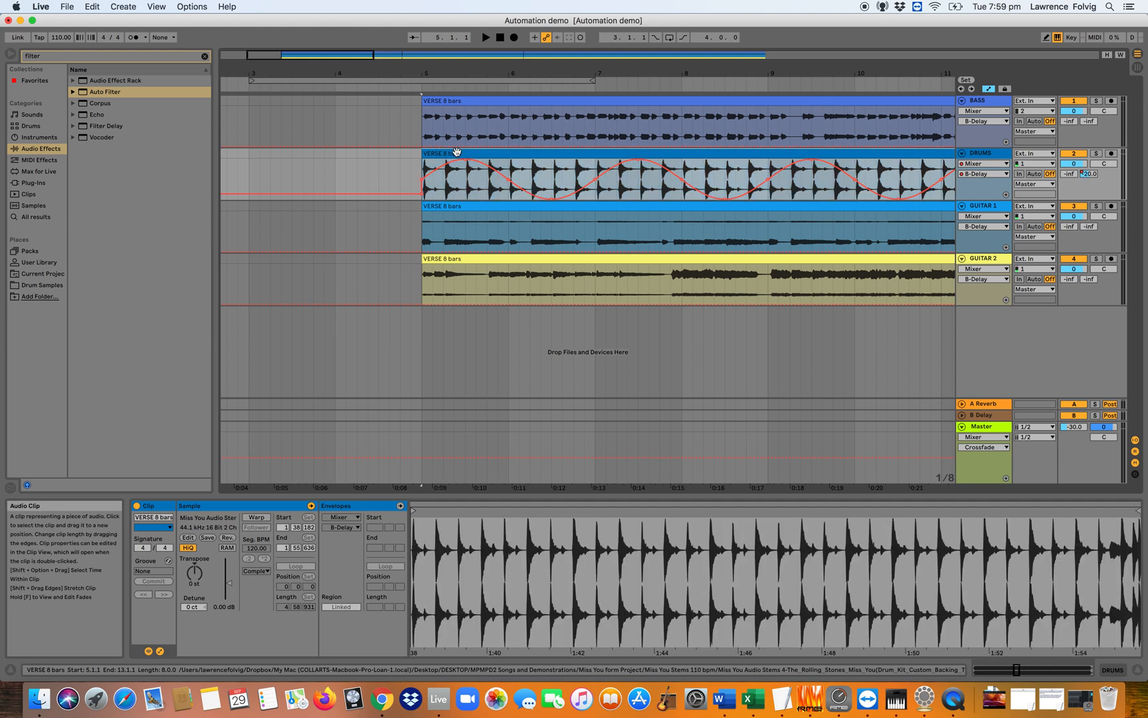
{"action": "key", "text": "space"}
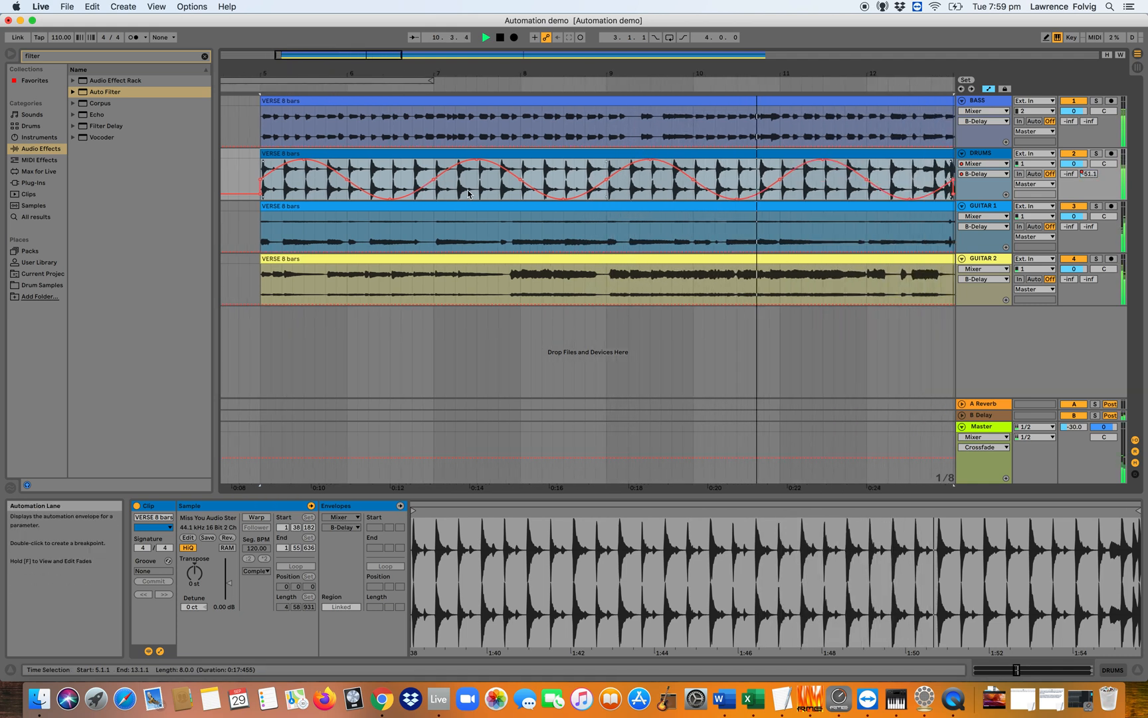
{"action": "key", "text": "space"}
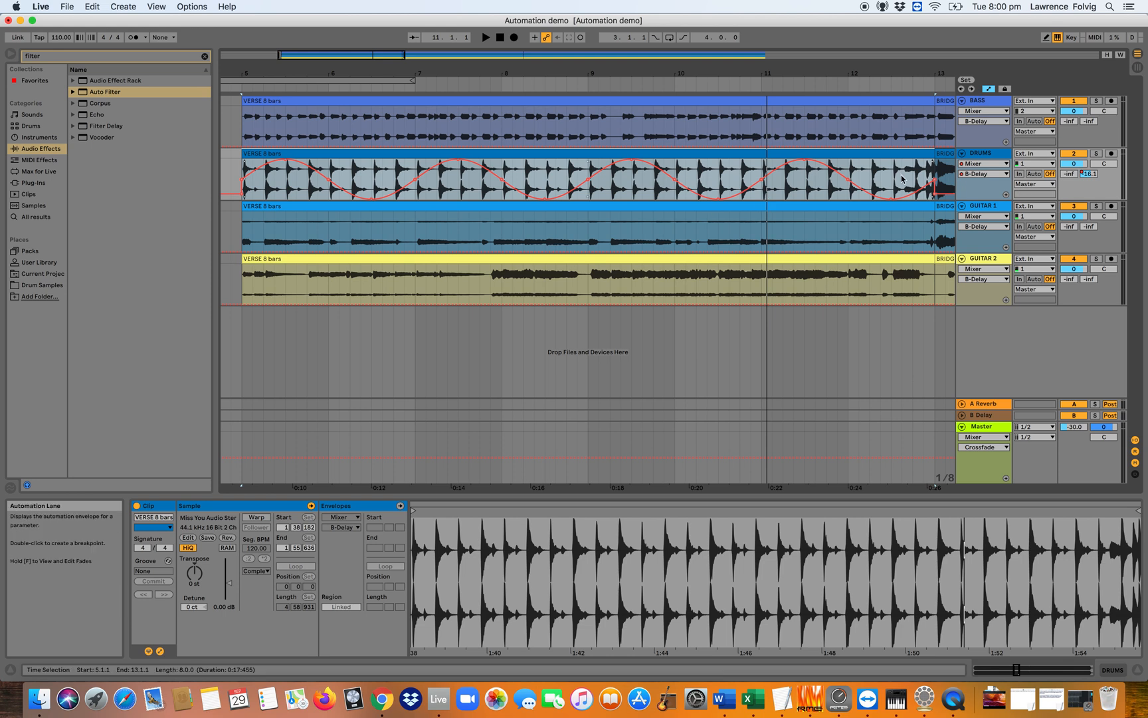
Undo the duplicated sections and the inserted sine shape on the Drums track's B-Delay automation.
{"action": "left_click_drag", "start_coordinate": [801, 73], "coordinate": [653, 49]}
{"action": "key", "text": "super+z"}
{"action": "key", "text": "super+z"}
{"action": "key", "text": "super+z"}
{"action": "key", "text": "super+z"}
{"action": "key", "text": "super+z"}
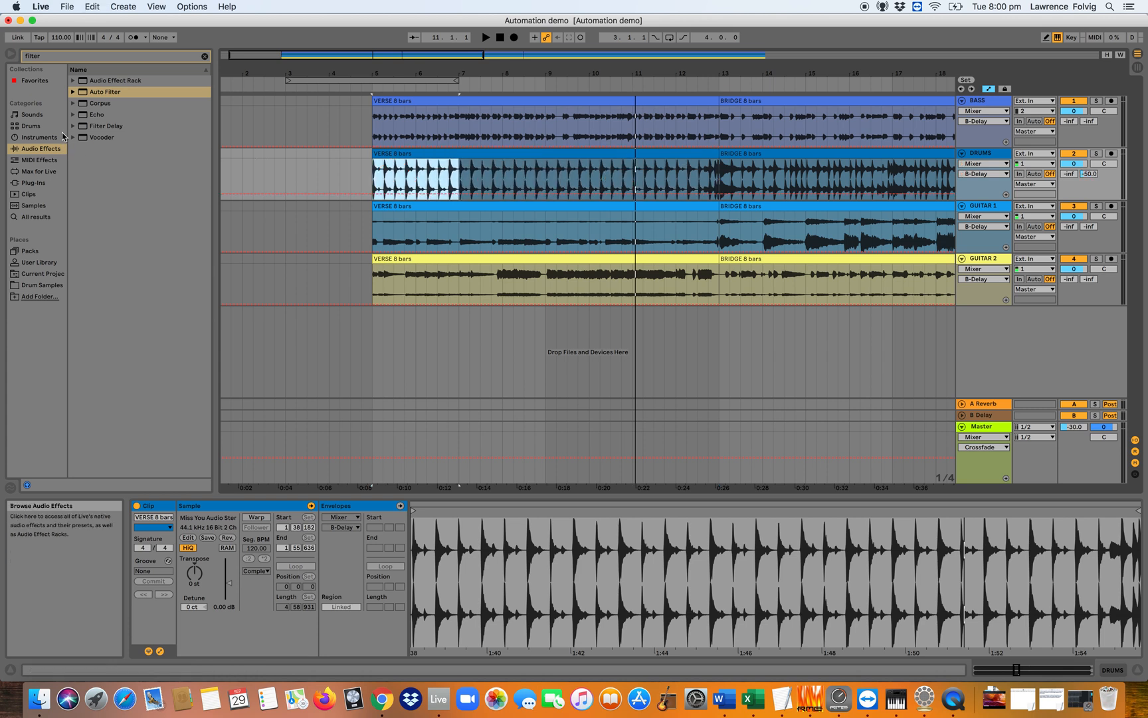
Add the Max for Live LFO device to the Drums track and map it to the track's B-Delay send.
{"action": "left_click", "coordinate": [205, 56]}
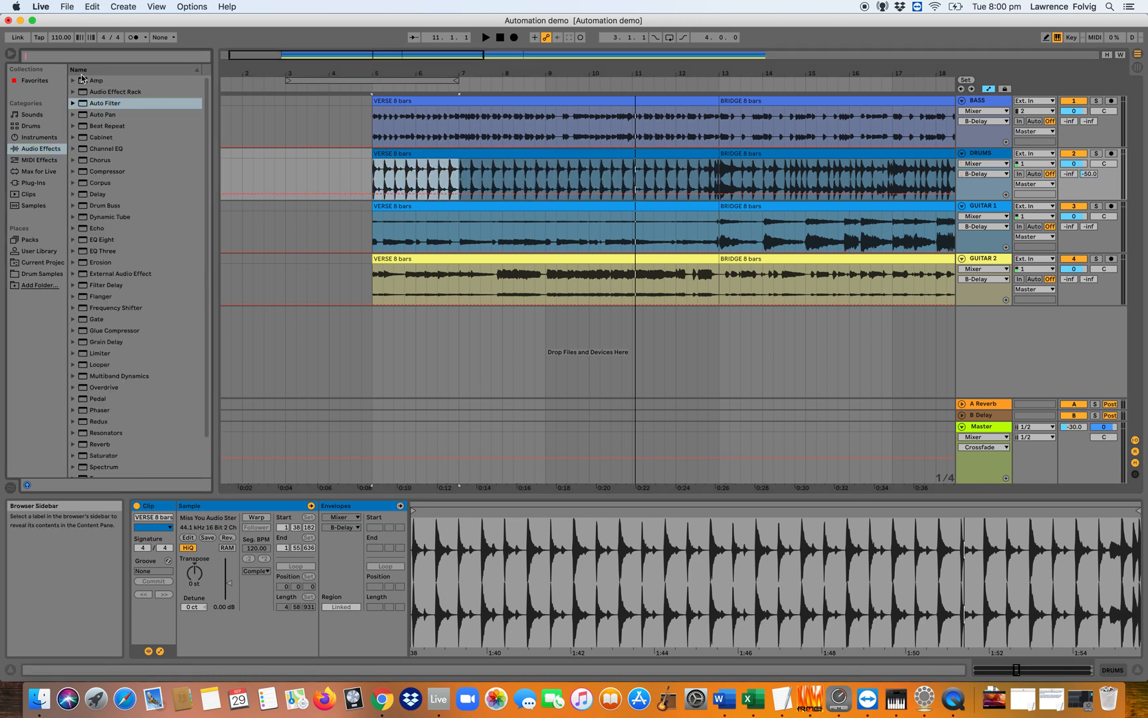
{"action": "left_click", "coordinate": [42, 161]}
{"action": "left_click", "coordinate": [43, 172]}
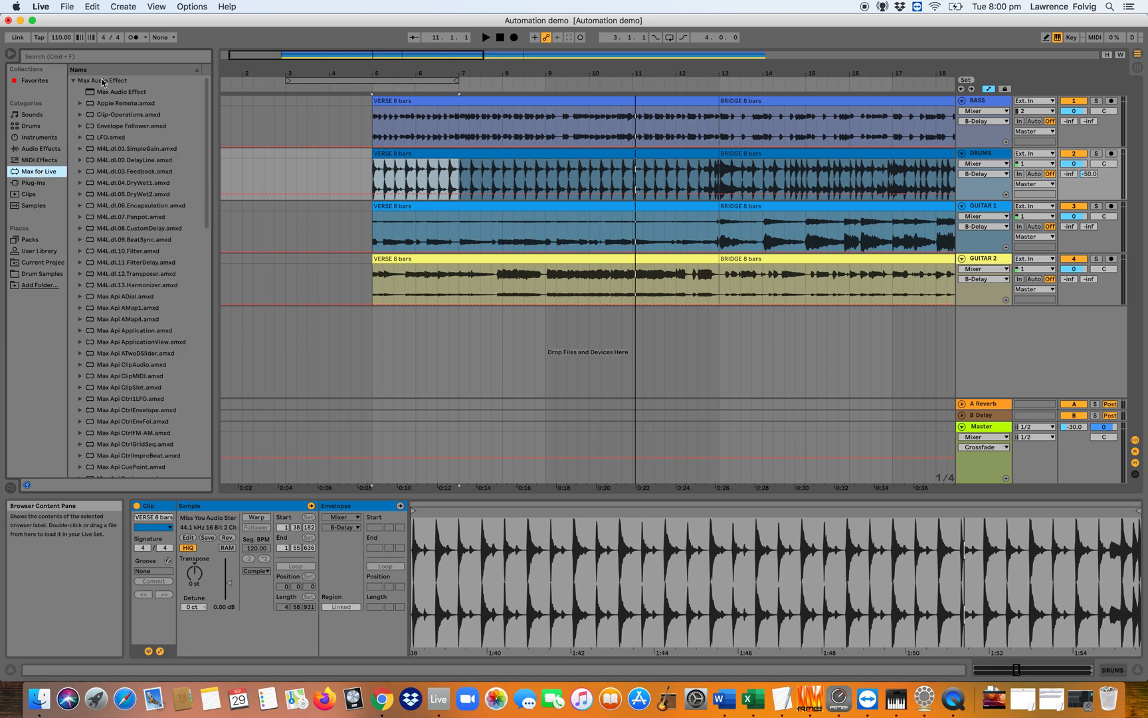
{"action": "type", "text": "lfo"}
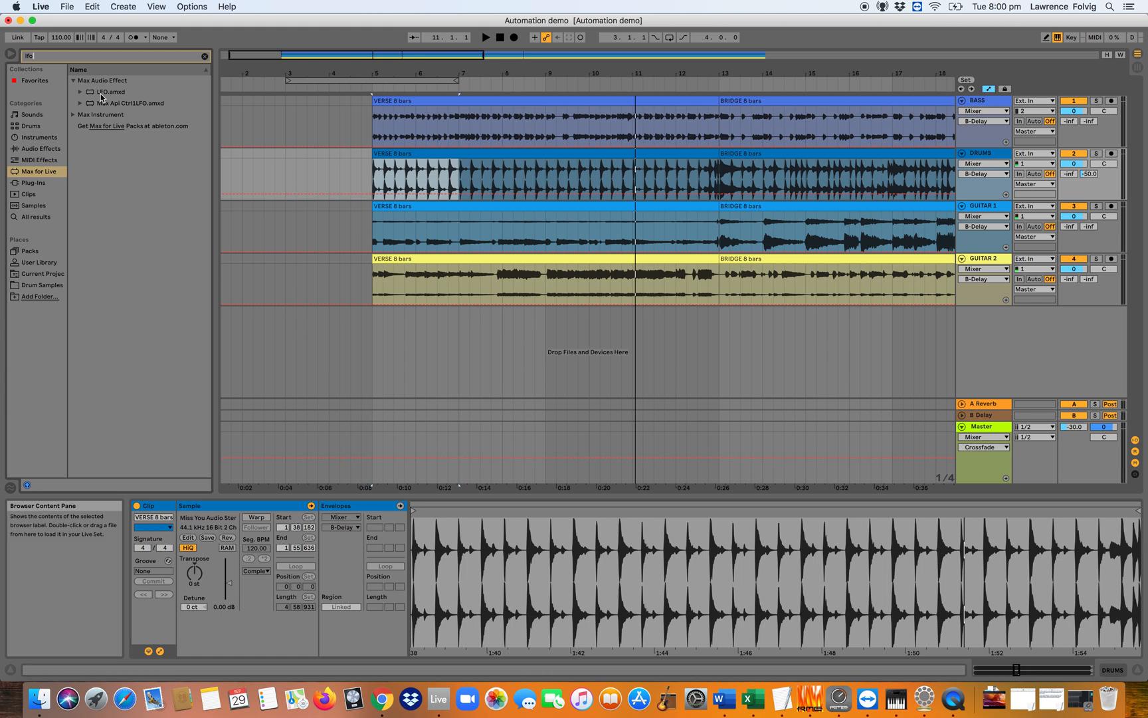
{"action": "left_click", "coordinate": [101, 96]}
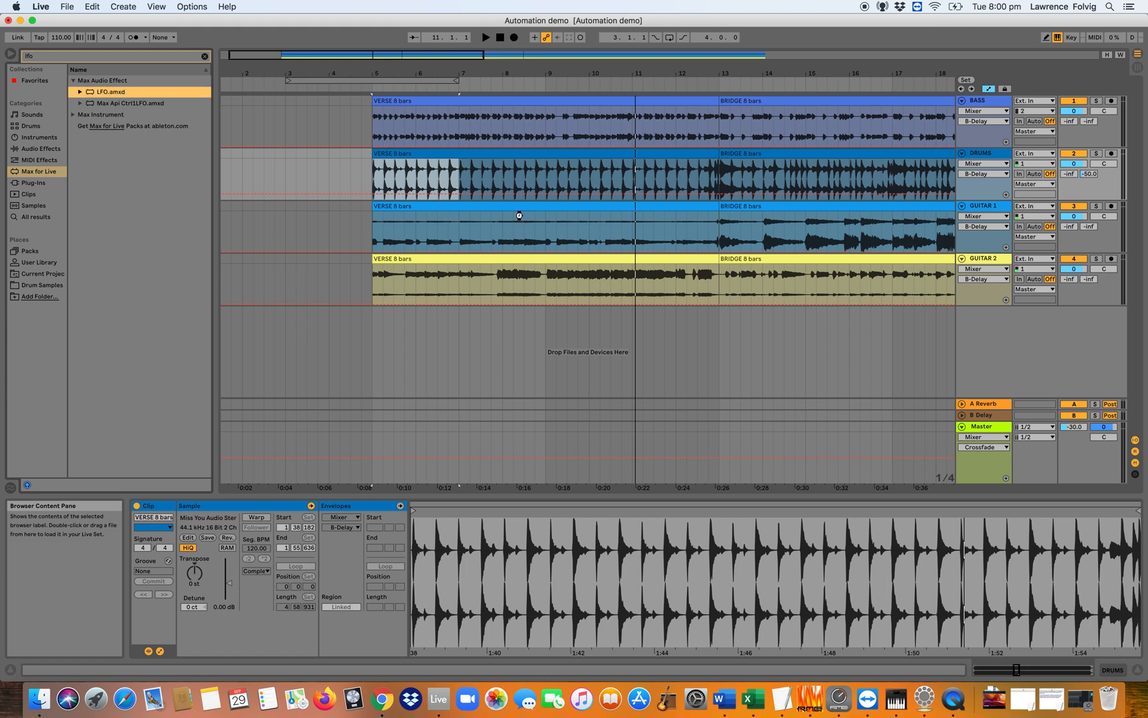
{"action": "left_click_drag", "start_coordinate": [420, 169], "coordinate": [422, 170]}
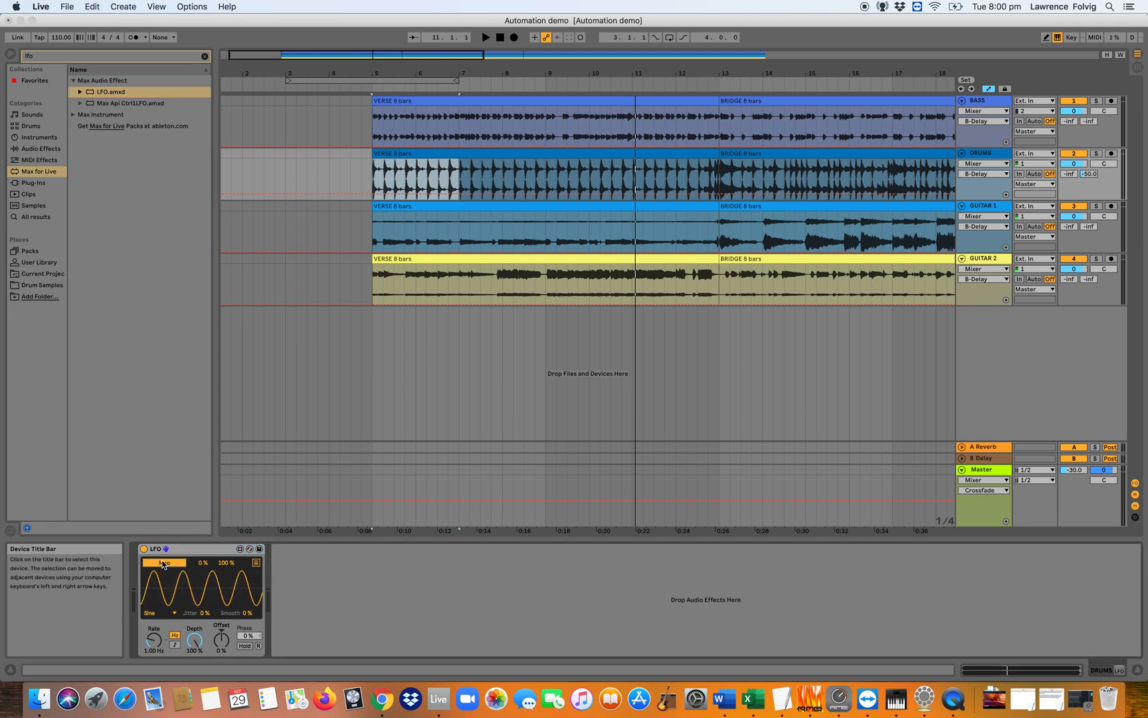
{"action": "left_click", "coordinate": [1090, 174]}
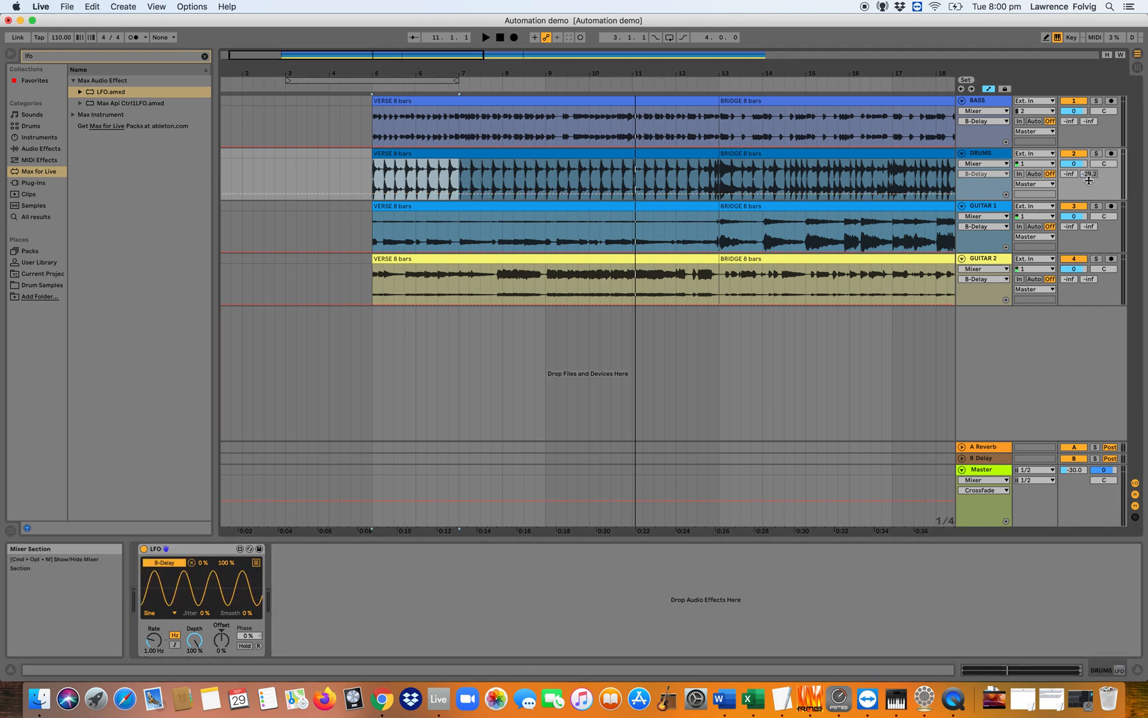
Inspect the Drums delay send in Session View and play the arrangement's verse to audition the LFO modulation.
{"action": "key", "text": "Tab"}
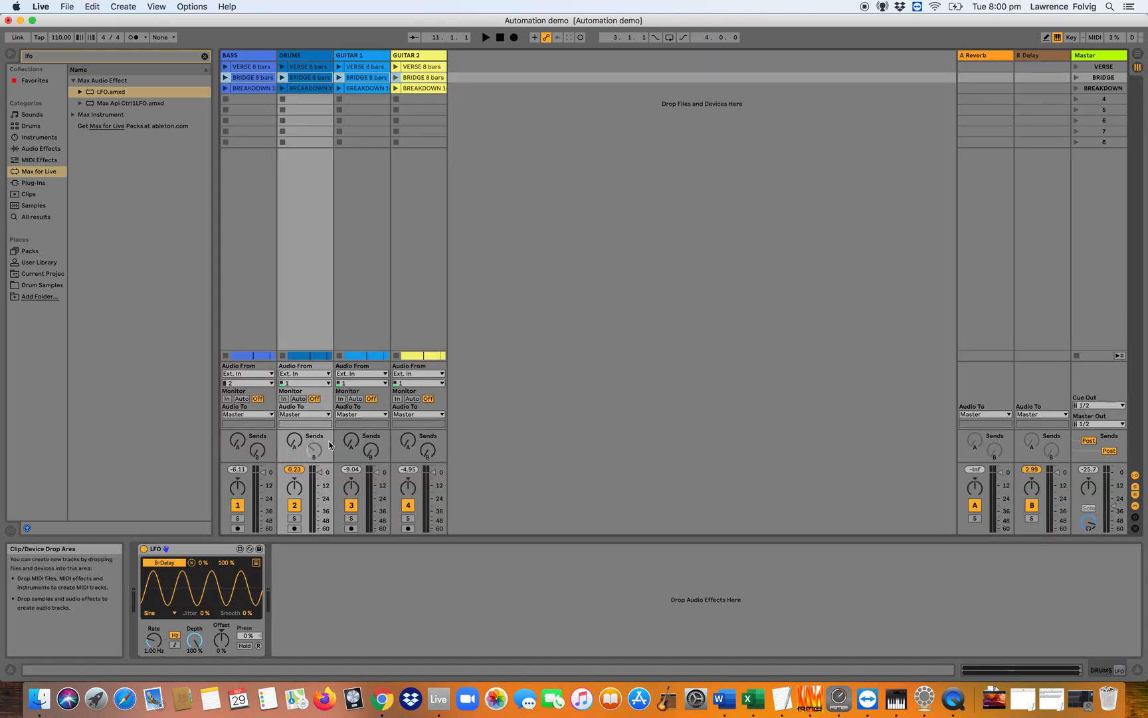
{"action": "left_click", "coordinate": [1136, 52]}
{"action": "key", "text": "space"}
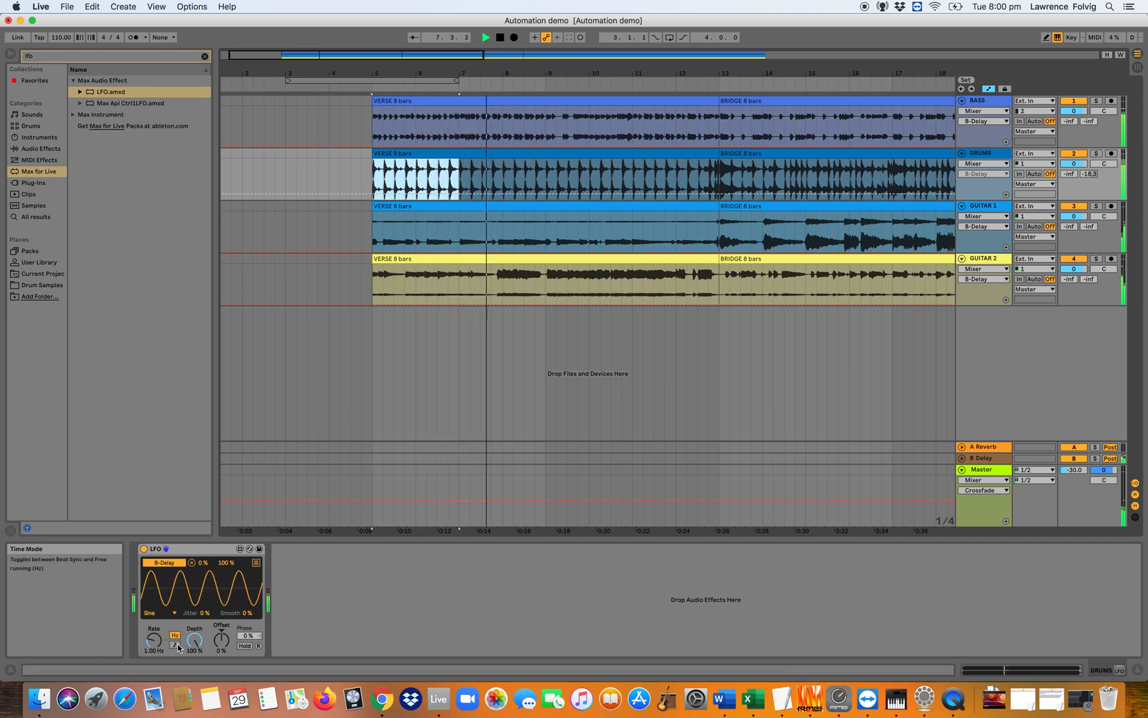
{"action": "key", "text": "space"}
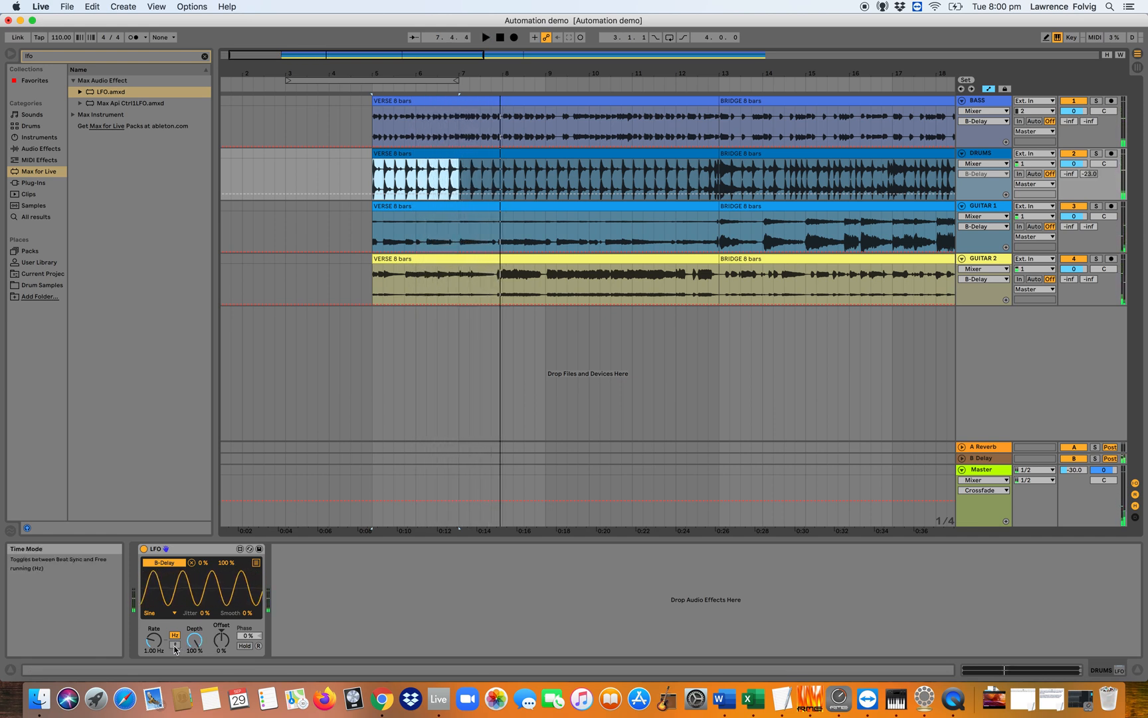
{"action": "left_click", "coordinate": [386, 89]}
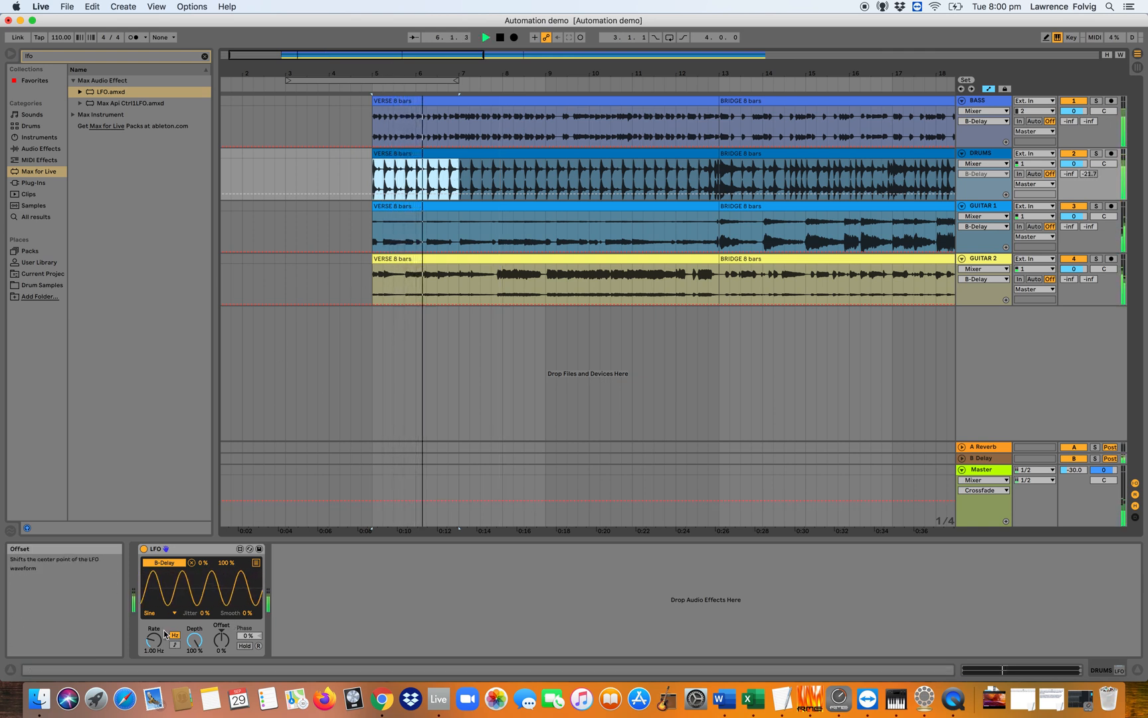
Raise the Drums LFO rate to 7.22 Hz, switch it to beat sync at 1/4, and play the verse.
{"action": "left_click_drag", "start_coordinate": [155, 640], "coordinate": [157, 615]}
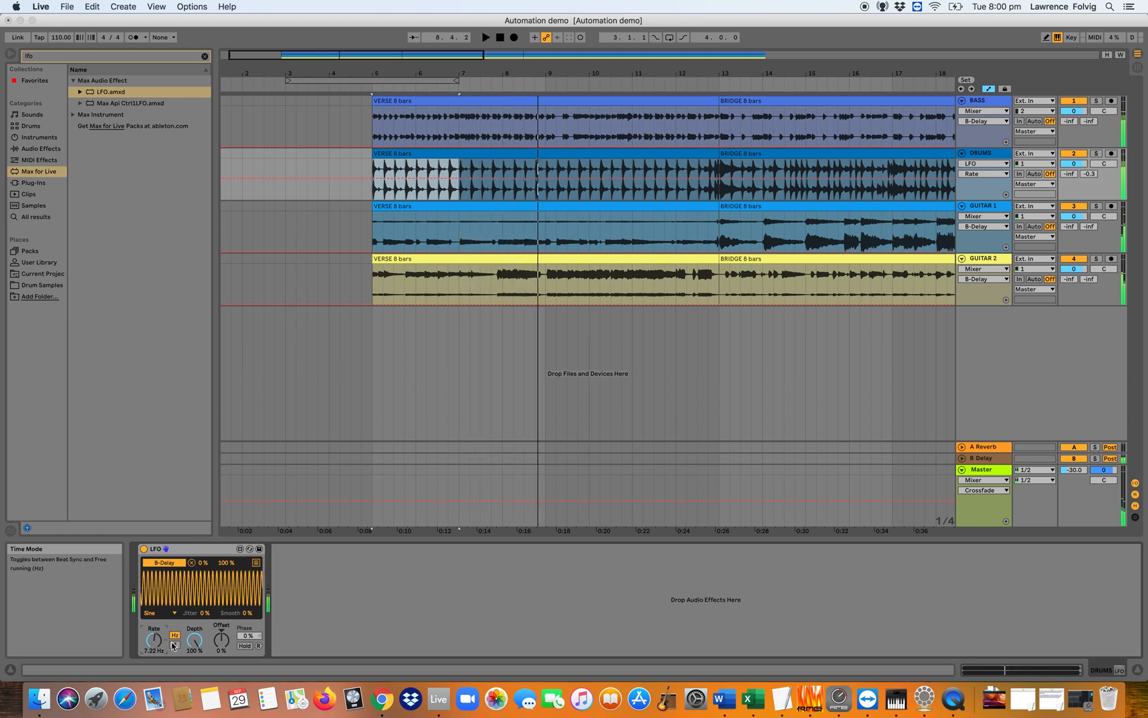
{"action": "left_click", "coordinate": [174, 645]}
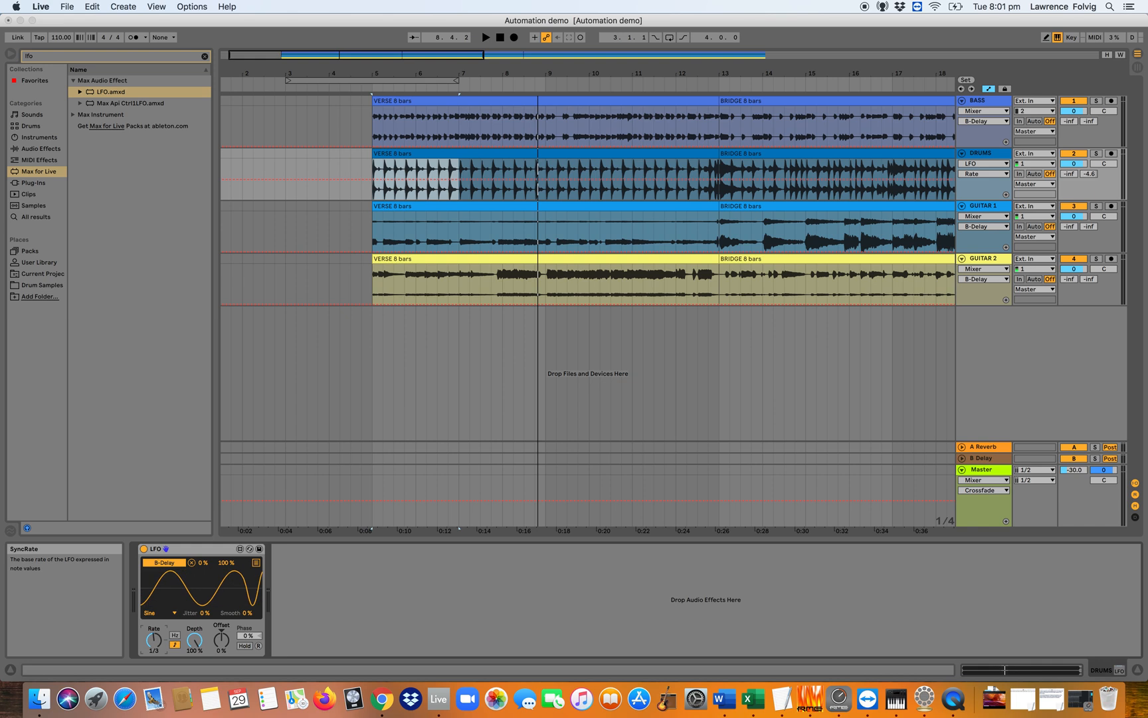
{"action": "key", "text": "space"}
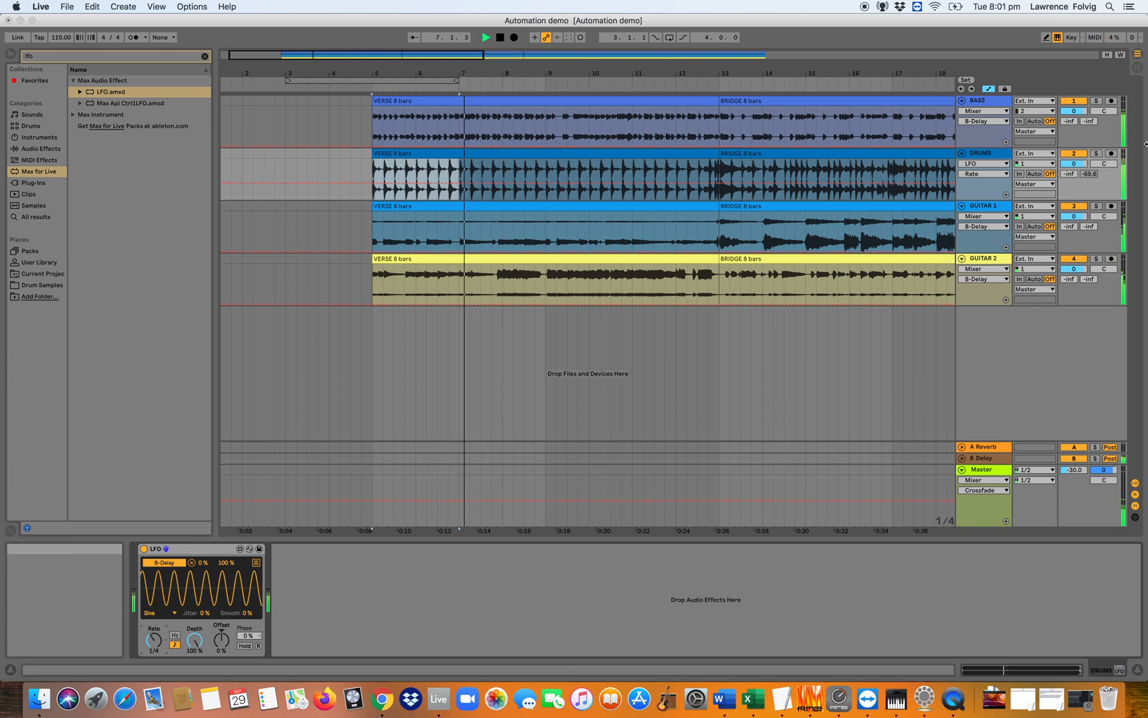
Check the Drums delay send's movement in Session View and set the LFO's synced rate to 1/8.
{"action": "key", "text": "Tab"}
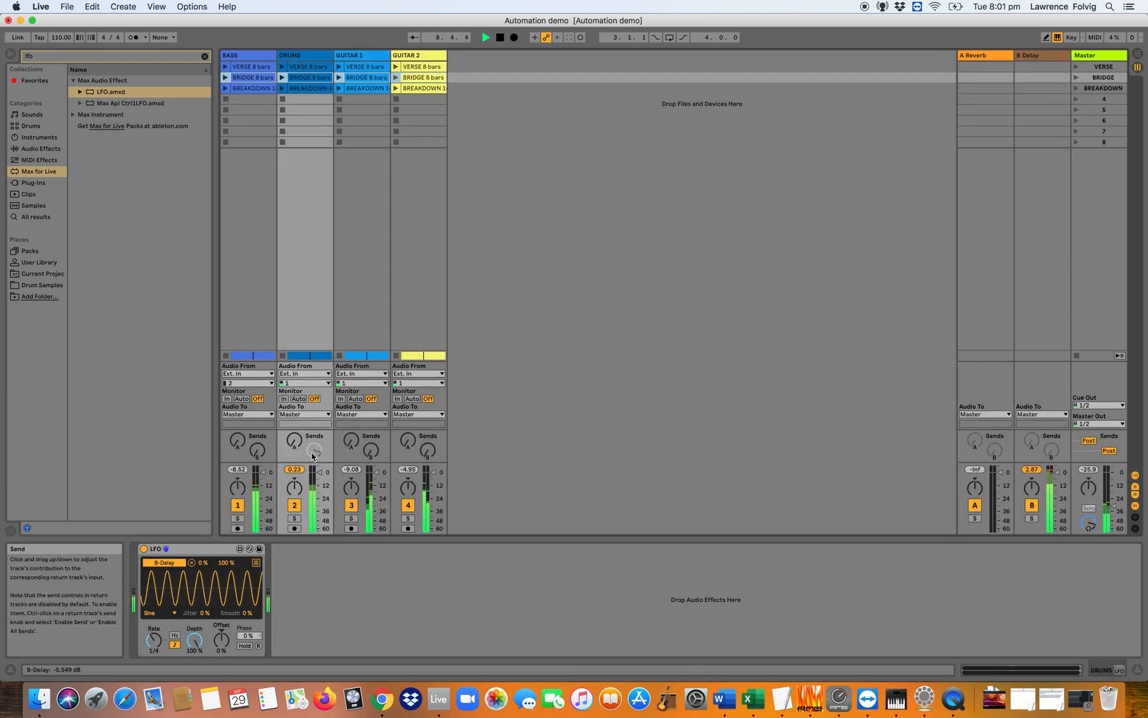
{"action": "key", "text": "Tab"}
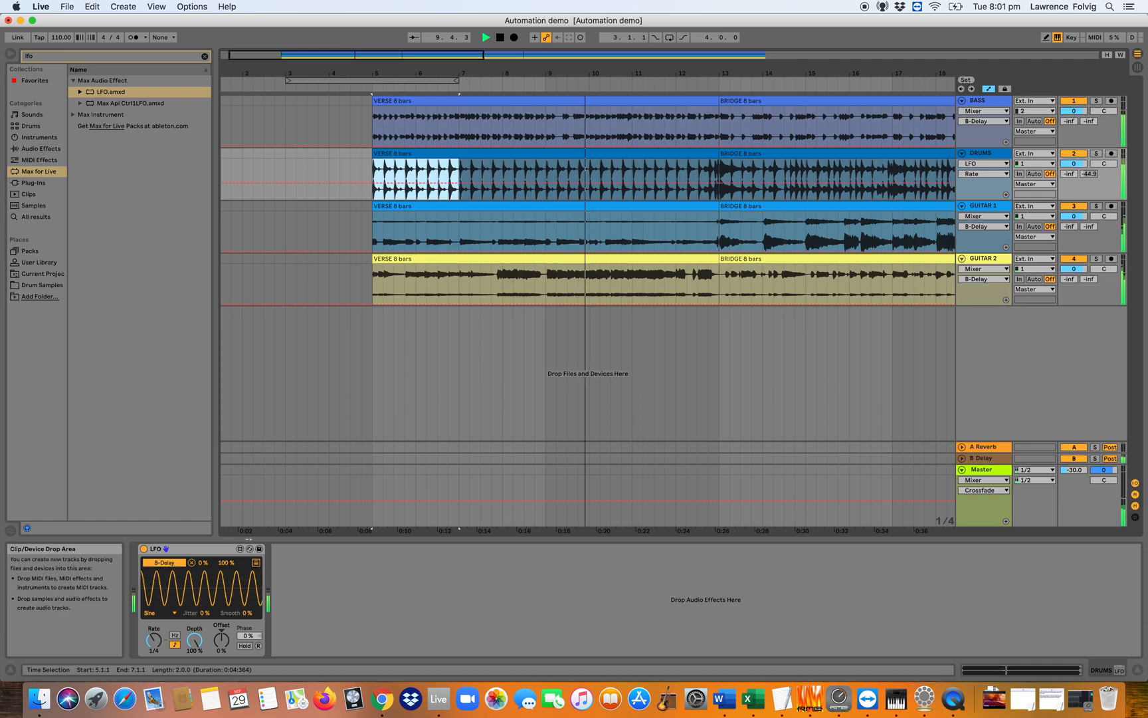
{"action": "left_click_drag", "start_coordinate": [152, 639], "coordinate": [151, 642]}
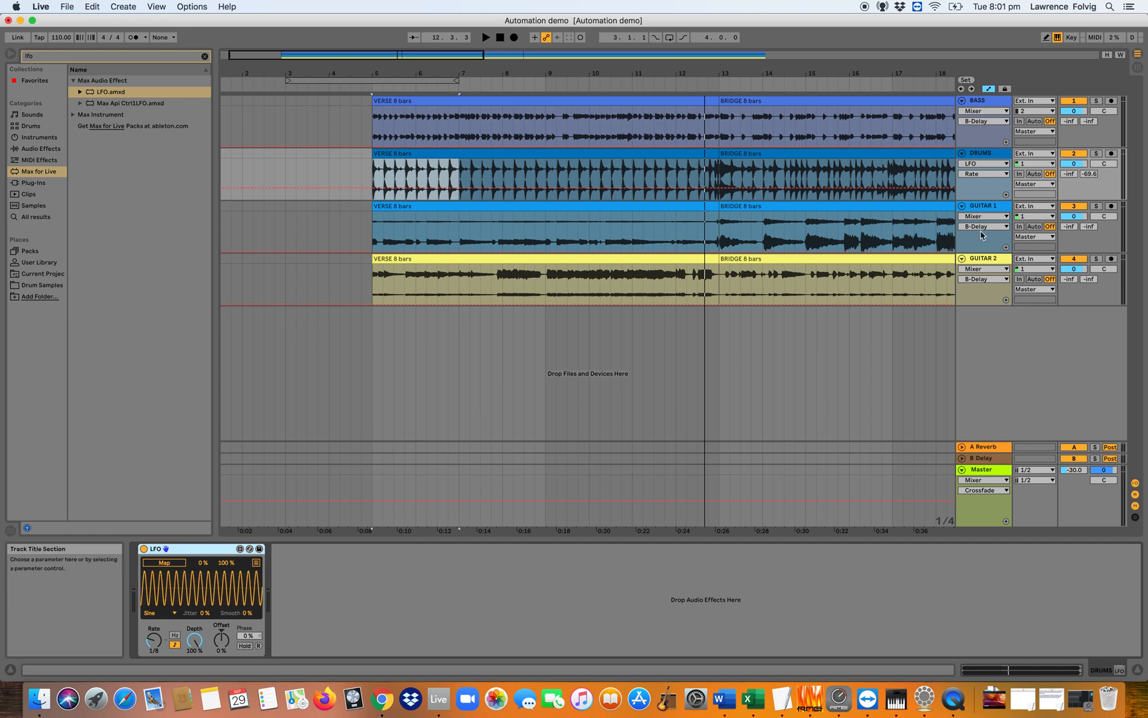
Add the Chorus audio effect to the Guitar 1 track.
{"action": "left_click", "coordinate": [982, 235]}
{"action": "left_click", "coordinate": [204, 57]}
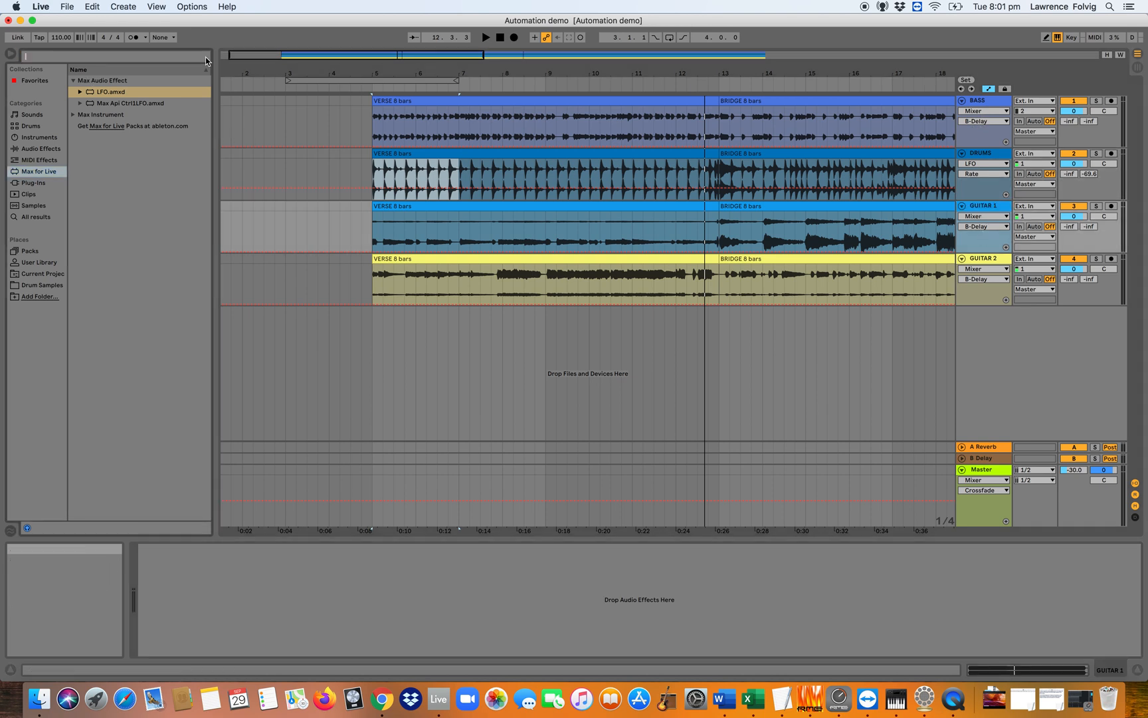
{"action": "type", "text": "chorus"}
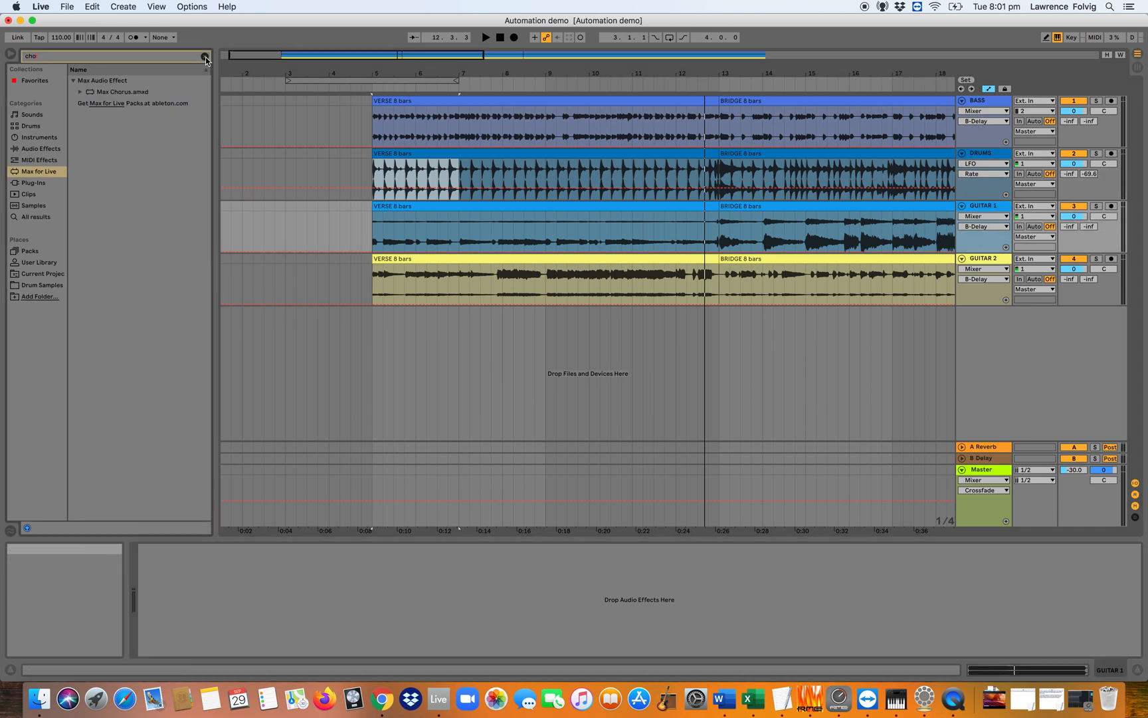
{"action": "left_click", "coordinate": [30, 151]}
{"action": "double_click", "coordinate": [95, 94]}
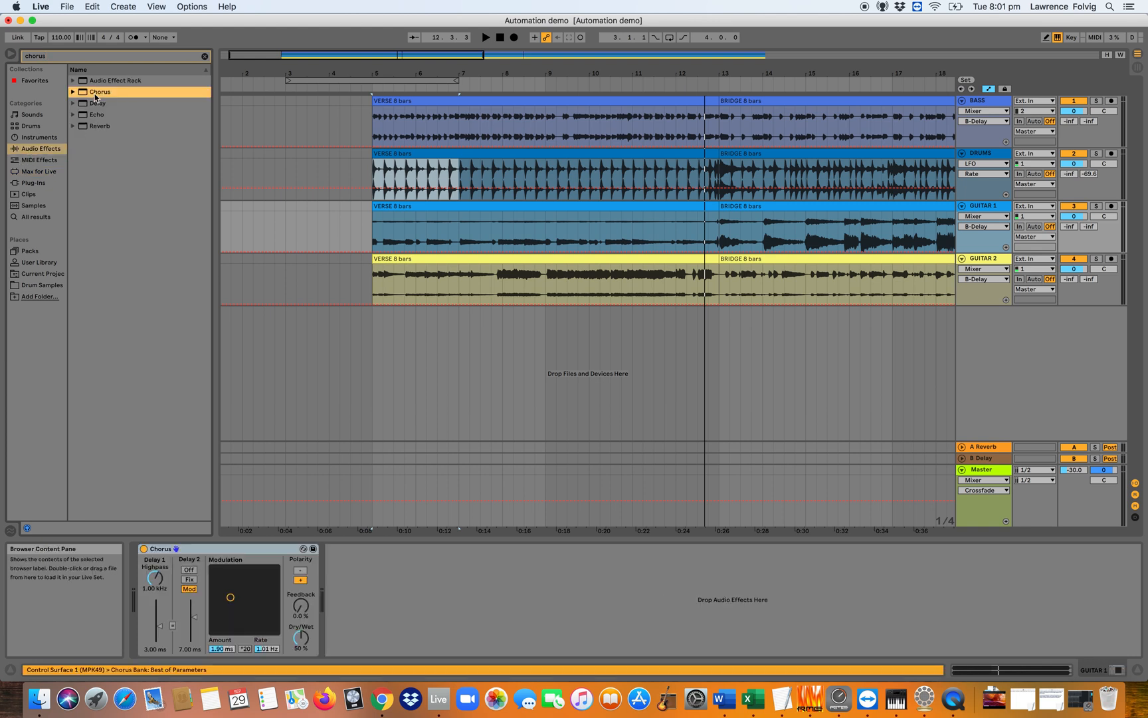
Map the Drums track's LFO to the modulation Amount of the Chorus on Guitar 1.
{"action": "left_click", "coordinate": [980, 198]}
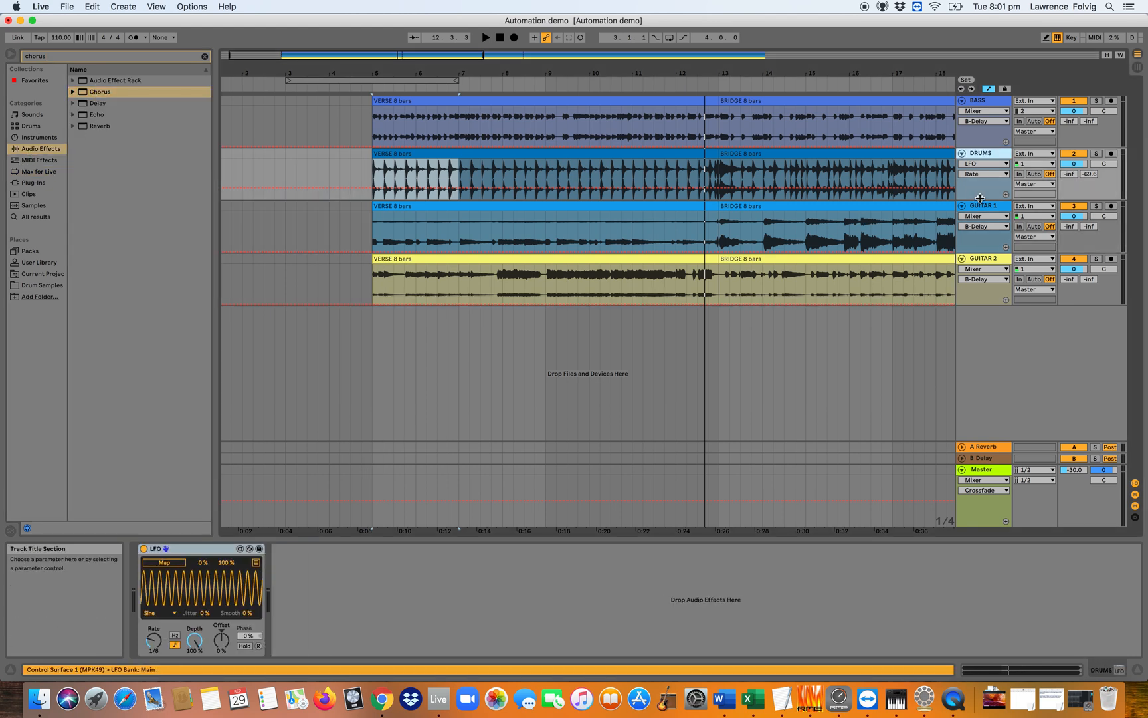
{"action": "left_click", "coordinate": [161, 569]}
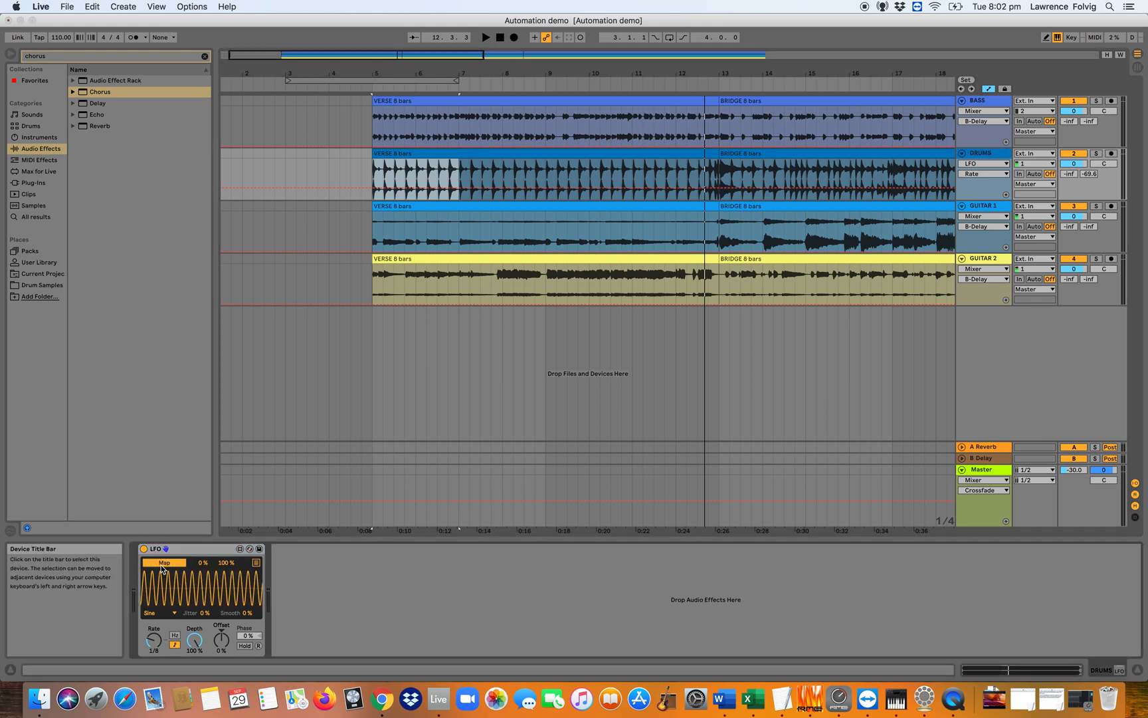
{"action": "left_click", "coordinate": [979, 241]}
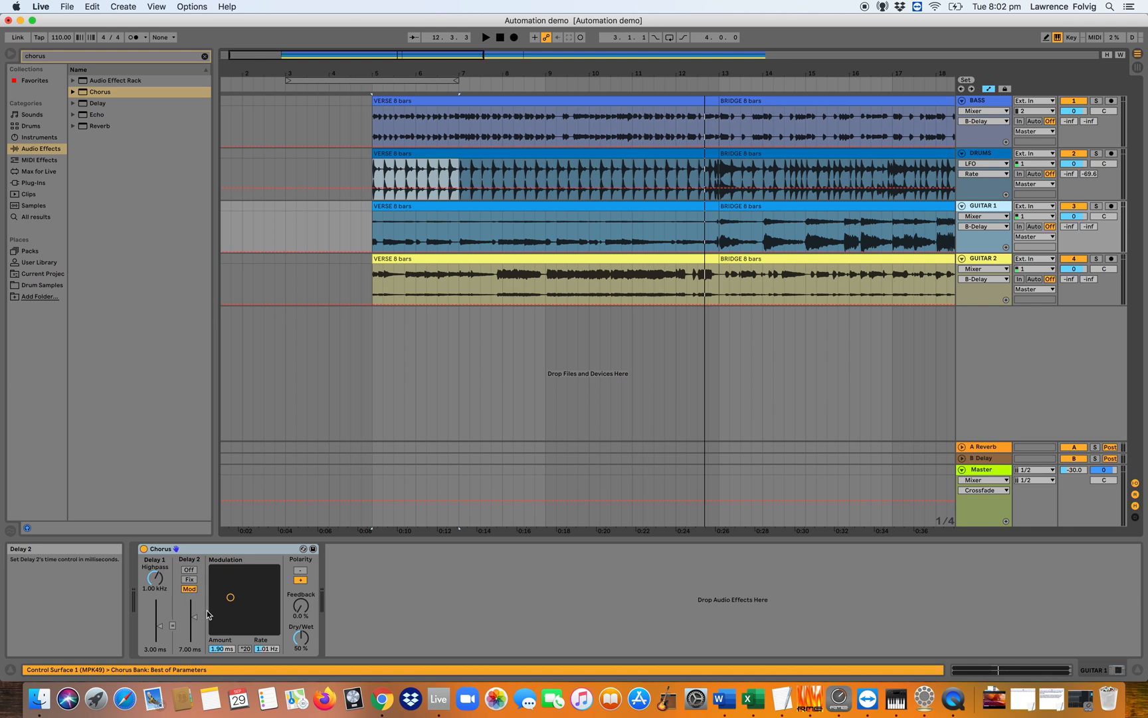
{"action": "left_click", "coordinate": [219, 649]}
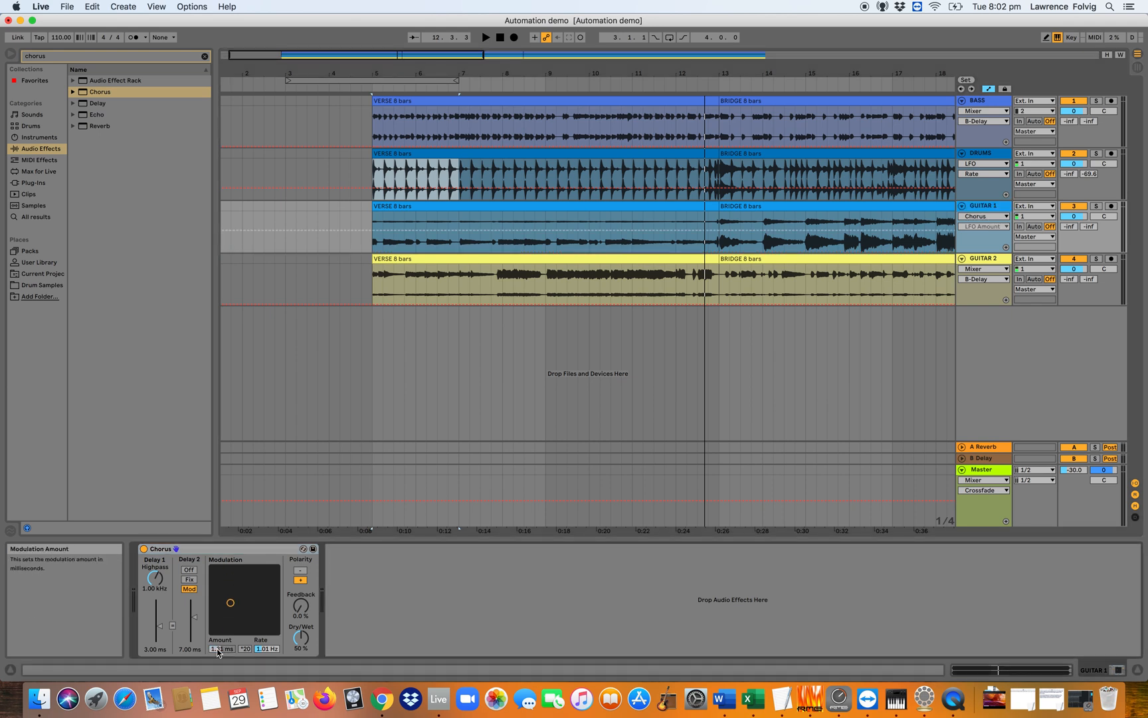
Play the verse to audition the cross-track LFO modulation and set the Guitar 1 Chorus rate to 2.41 Hz.
{"action": "left_click", "coordinate": [969, 191]}
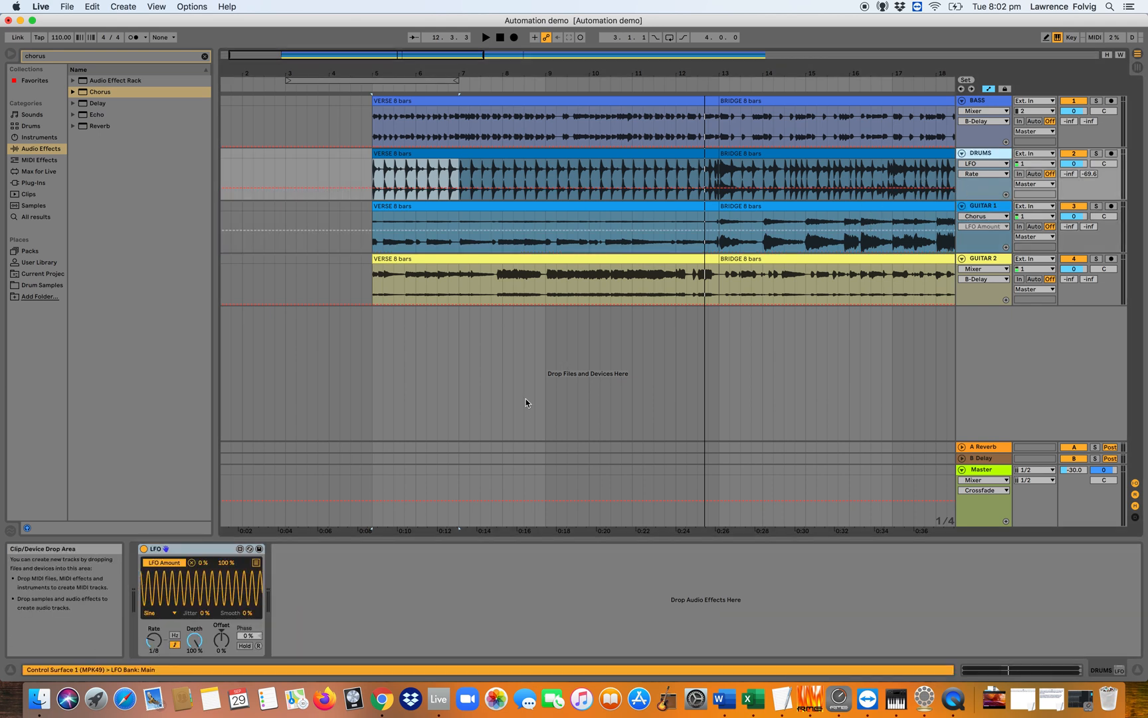
{"action": "left_click", "coordinate": [967, 245]}
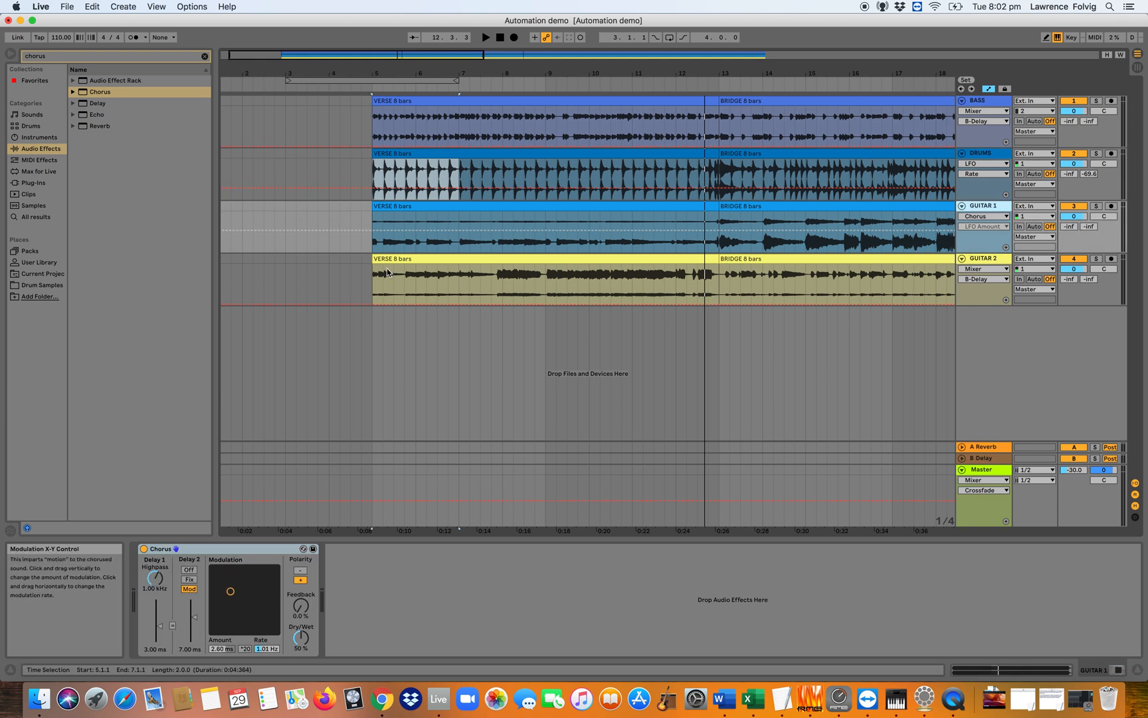
{"action": "key", "text": "space"}
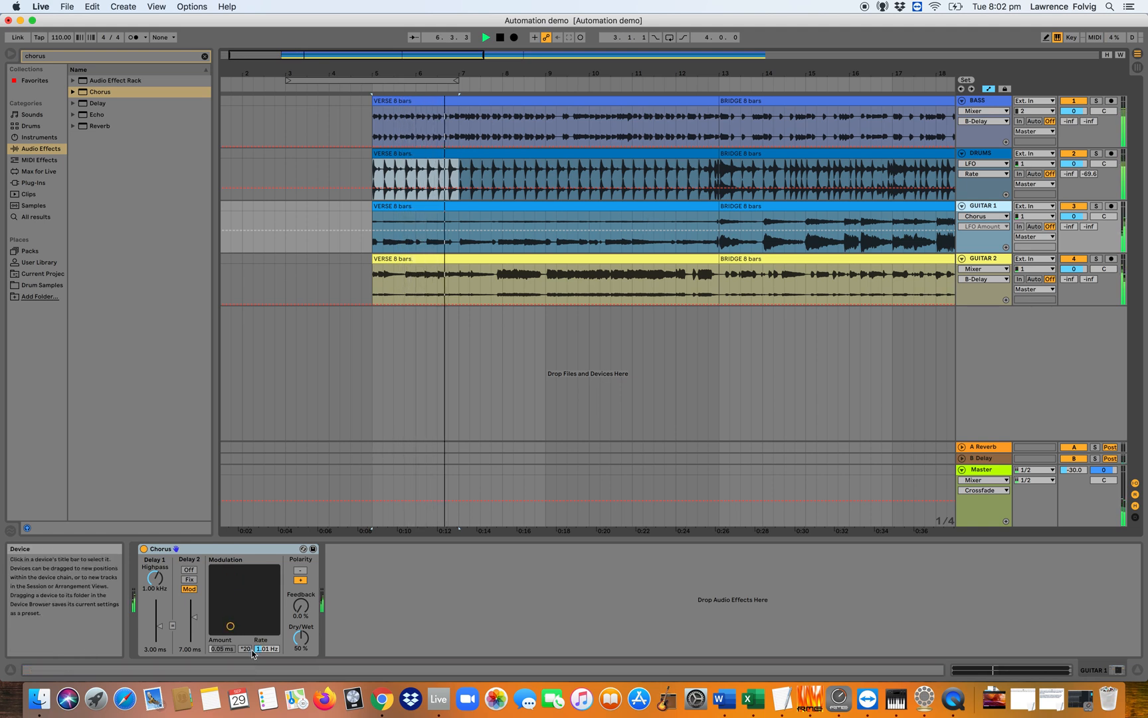
{"action": "left_click_drag", "start_coordinate": [265, 650], "coordinate": [265, 685]}
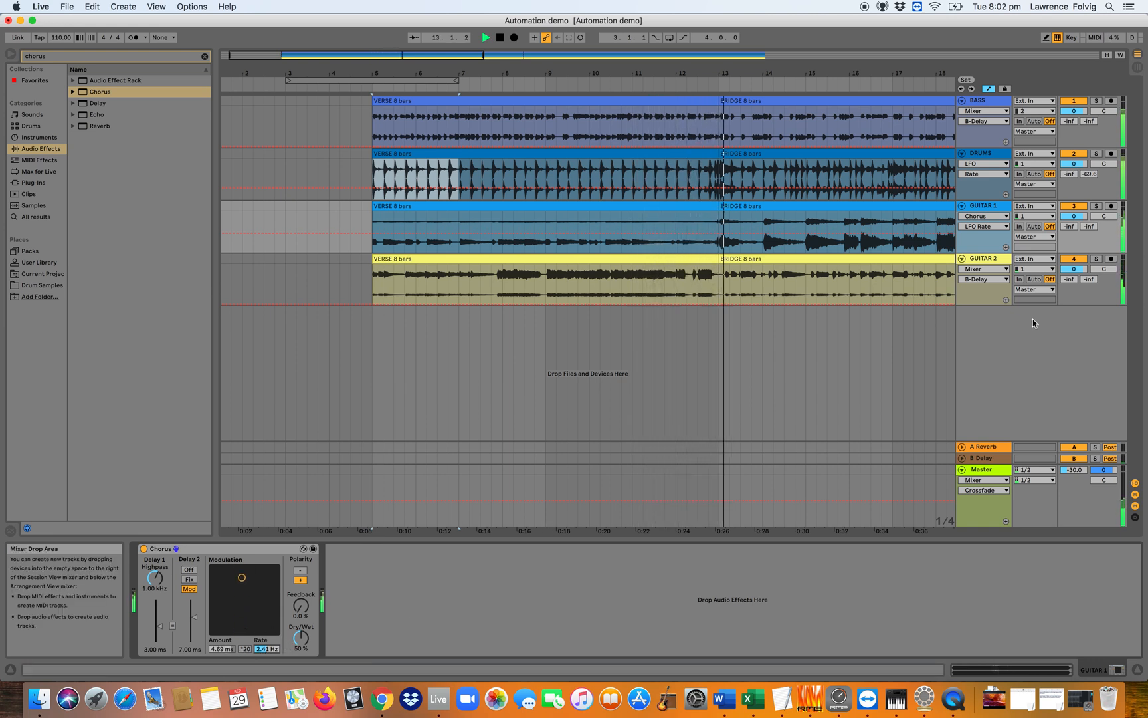
{"action": "key", "text": "space"}
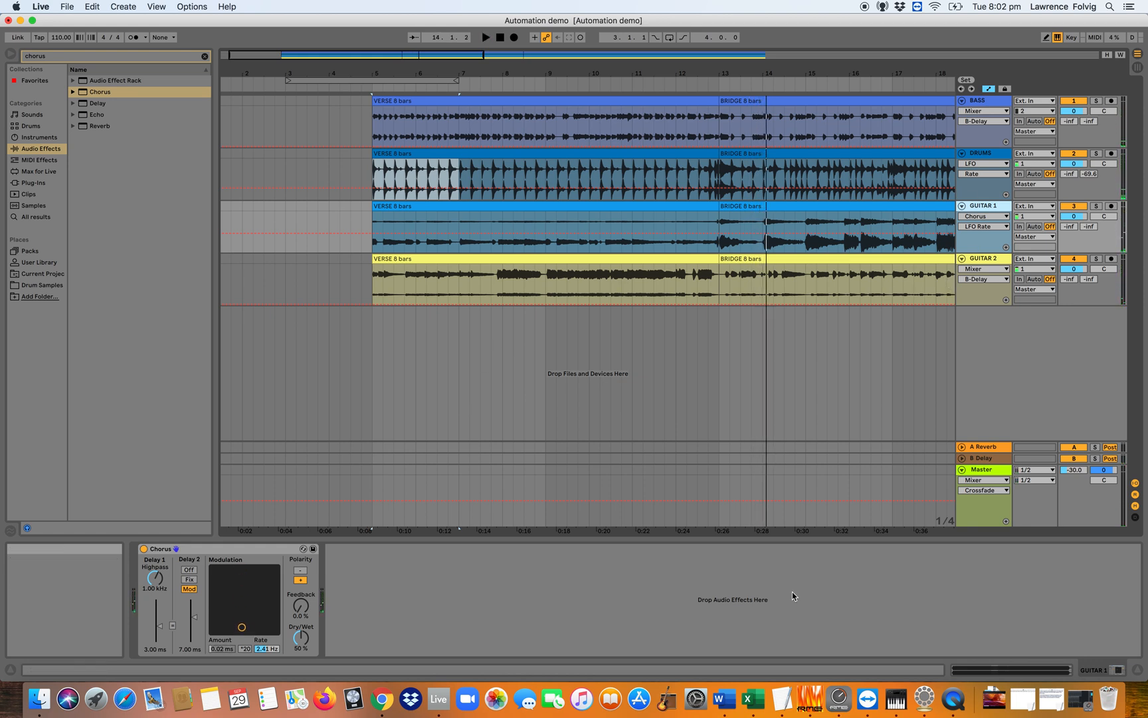
Delete the LFO from the Drums track and add a Max for Live LFO after the Chorus on Guitar 1.
{"action": "left_click", "coordinate": [978, 196]}
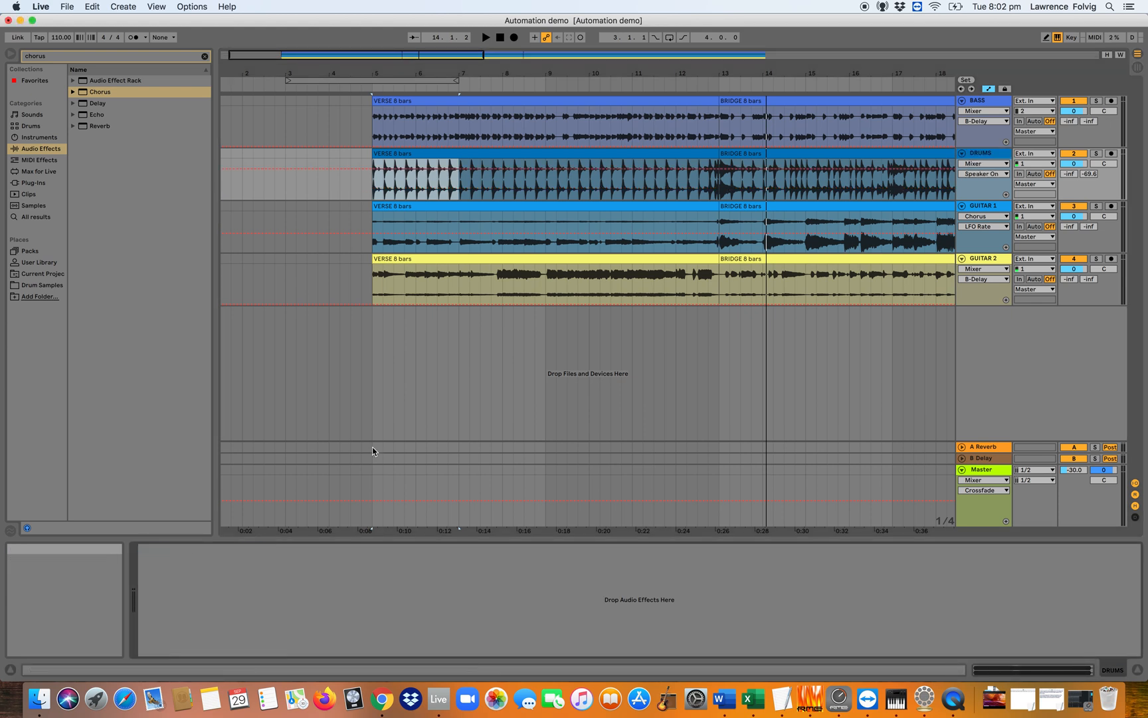
{"action": "left_click", "coordinate": [977, 238]}
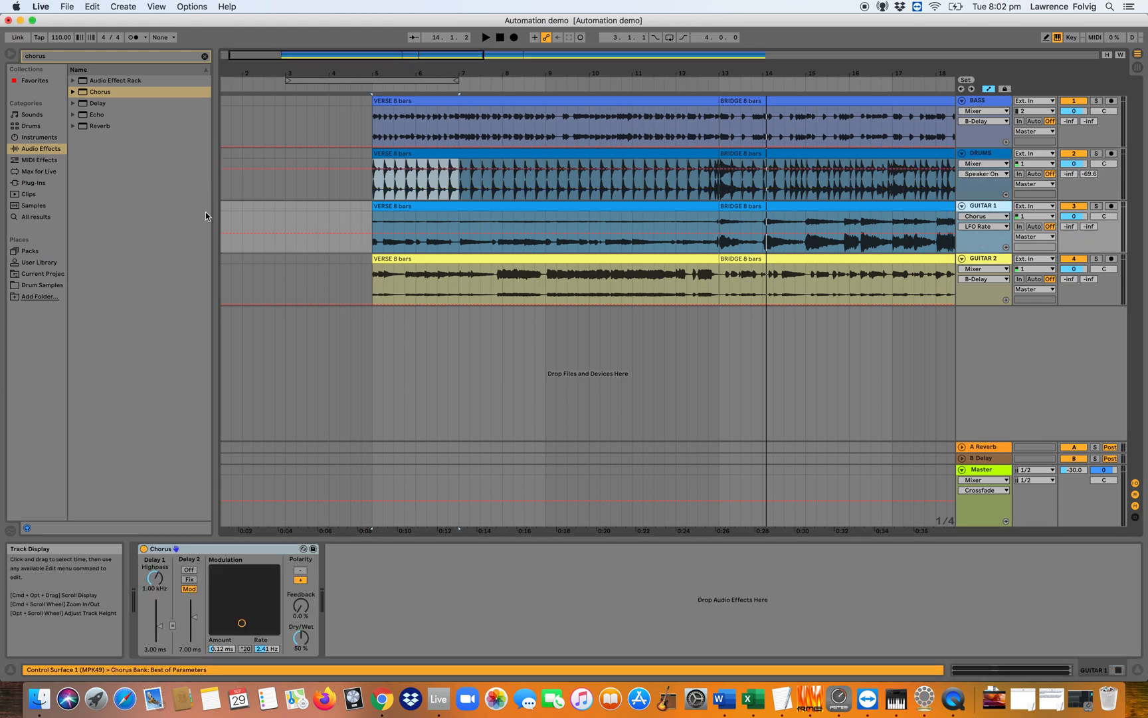
{"action": "left_click", "coordinate": [204, 56]}
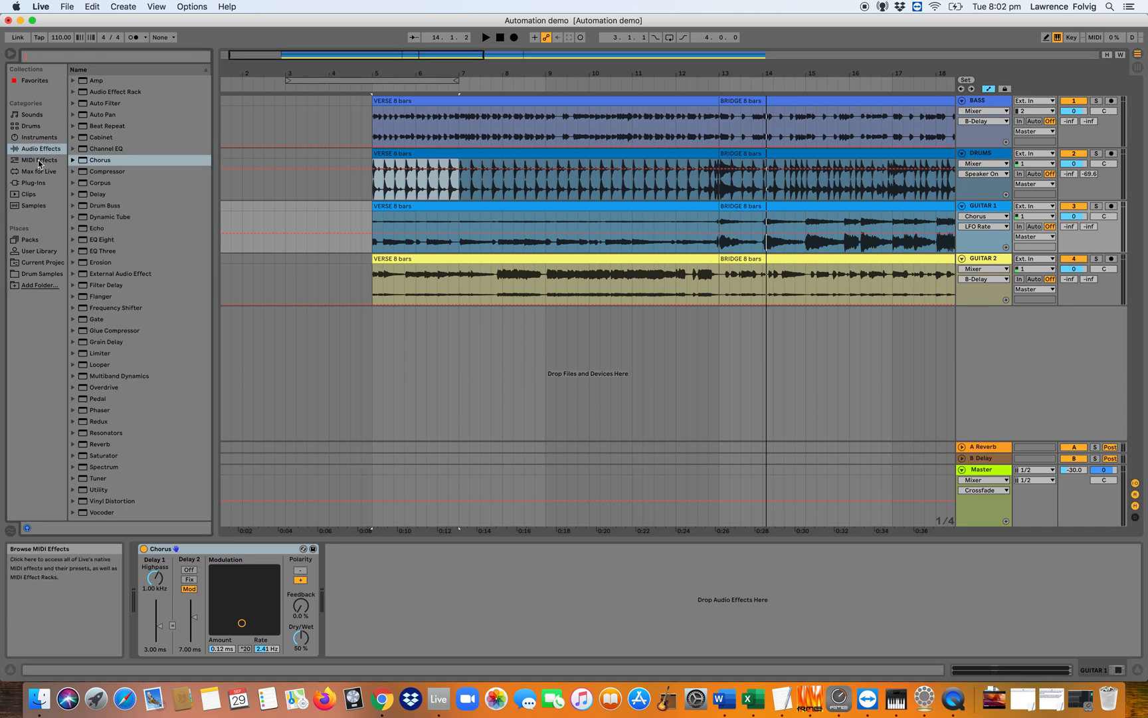
{"action": "left_click", "coordinate": [39, 171]}
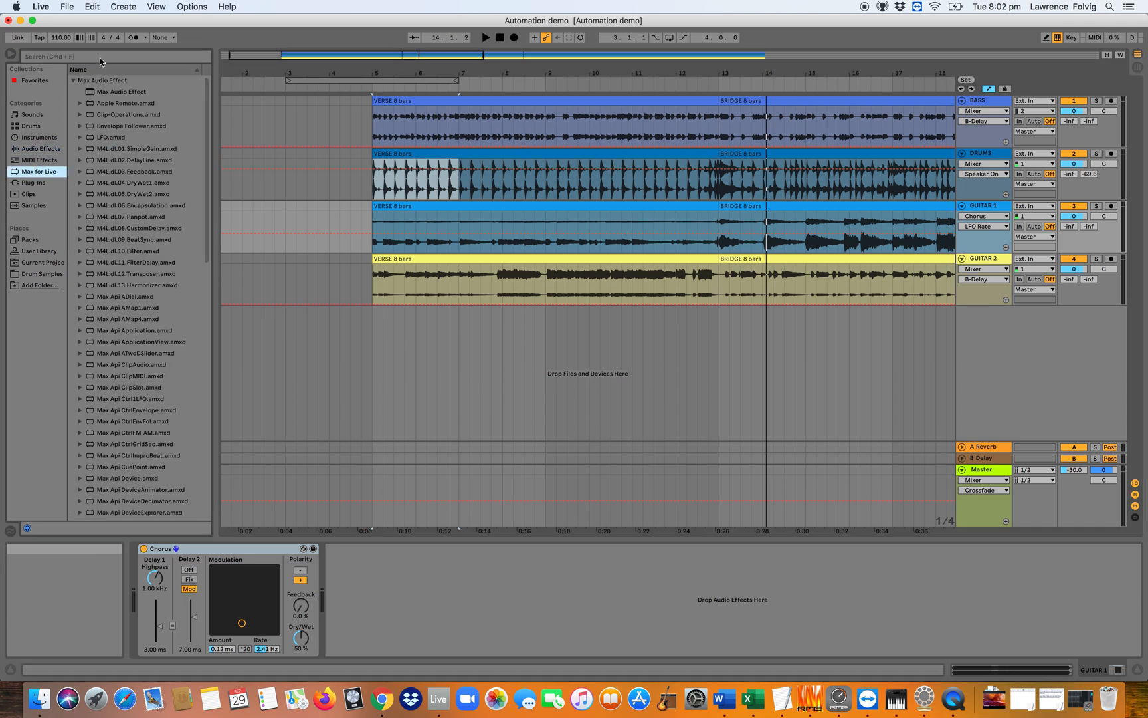
{"action": "type", "text": "lfo"}
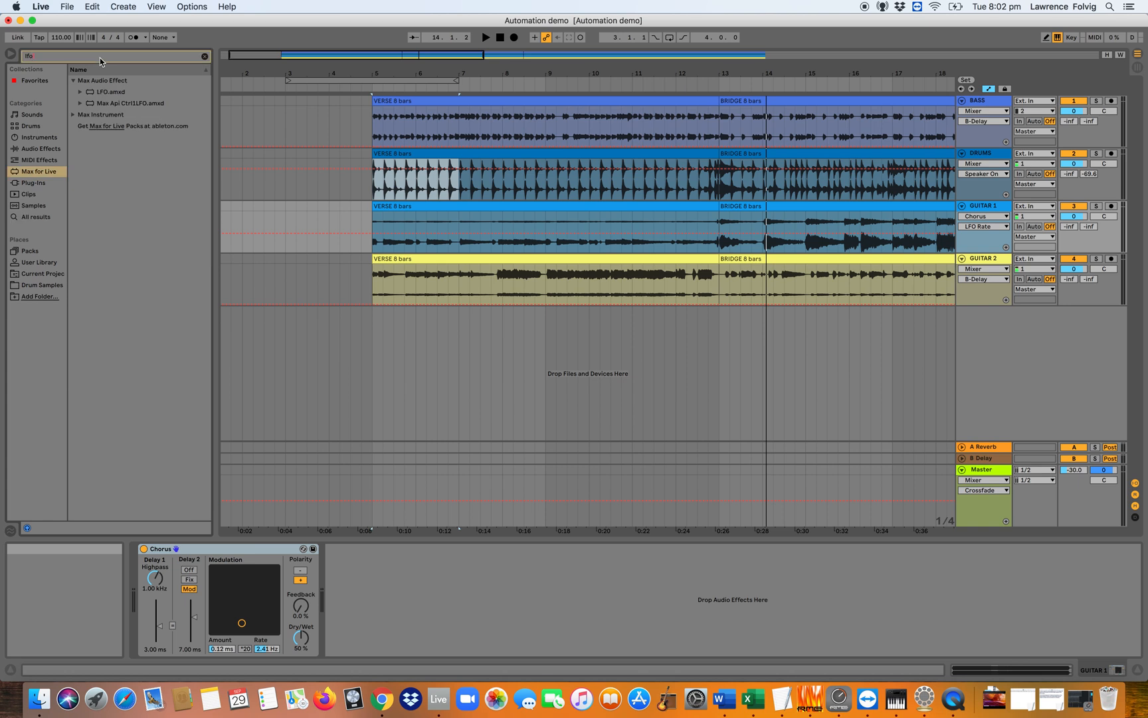
{"action": "left_click_drag", "start_coordinate": [102, 93], "coordinate": [334, 561]}
Map the Guitar 1 LFO to the Chorus modulation Amount and set the LFO rate to 0.28 Hz.
{"action": "left_click", "coordinate": [349, 563]}
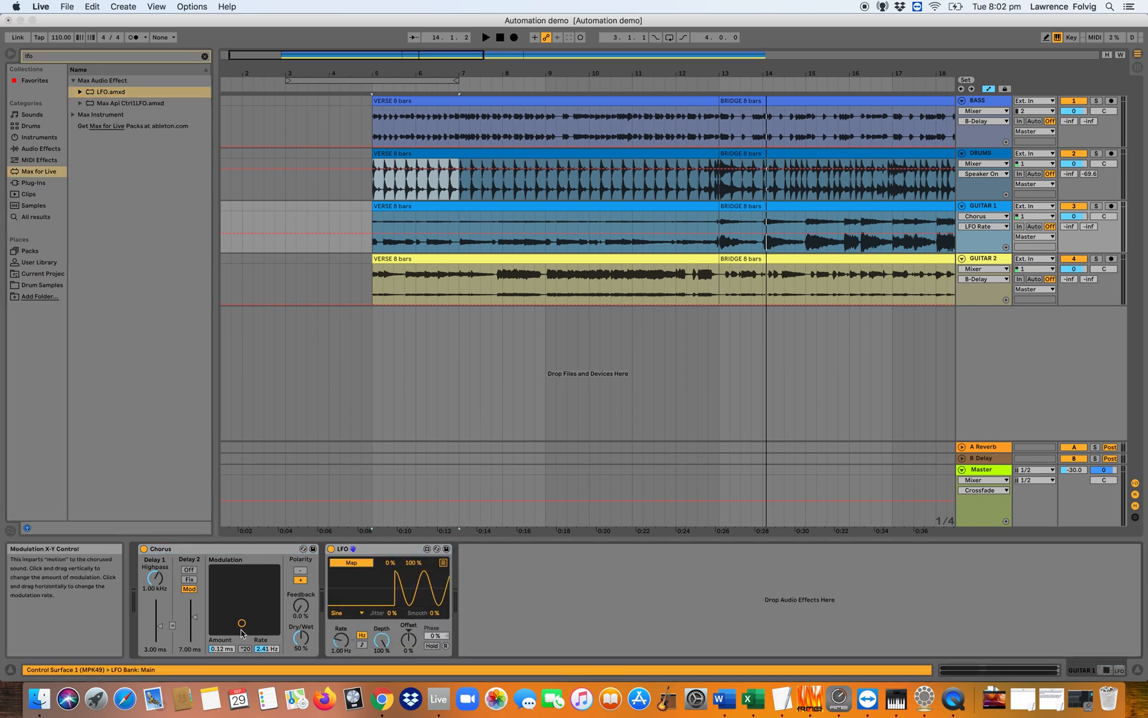
{"action": "left_click", "coordinate": [222, 648]}
{"action": "left_click_drag", "start_coordinate": [343, 638], "coordinate": [346, 643]}
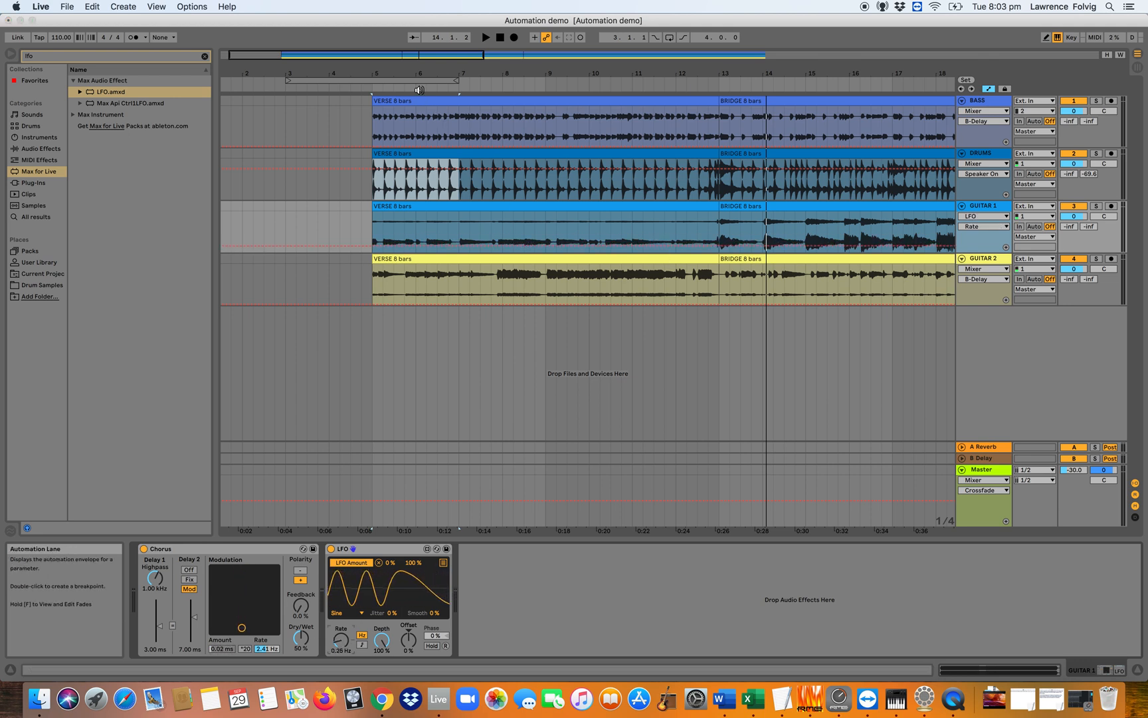
Play the verse to audition the LFO modulation, set the Chorus rate to 0.17 Hz and solo Guitar 1.
{"action": "left_click", "coordinate": [418, 96]}
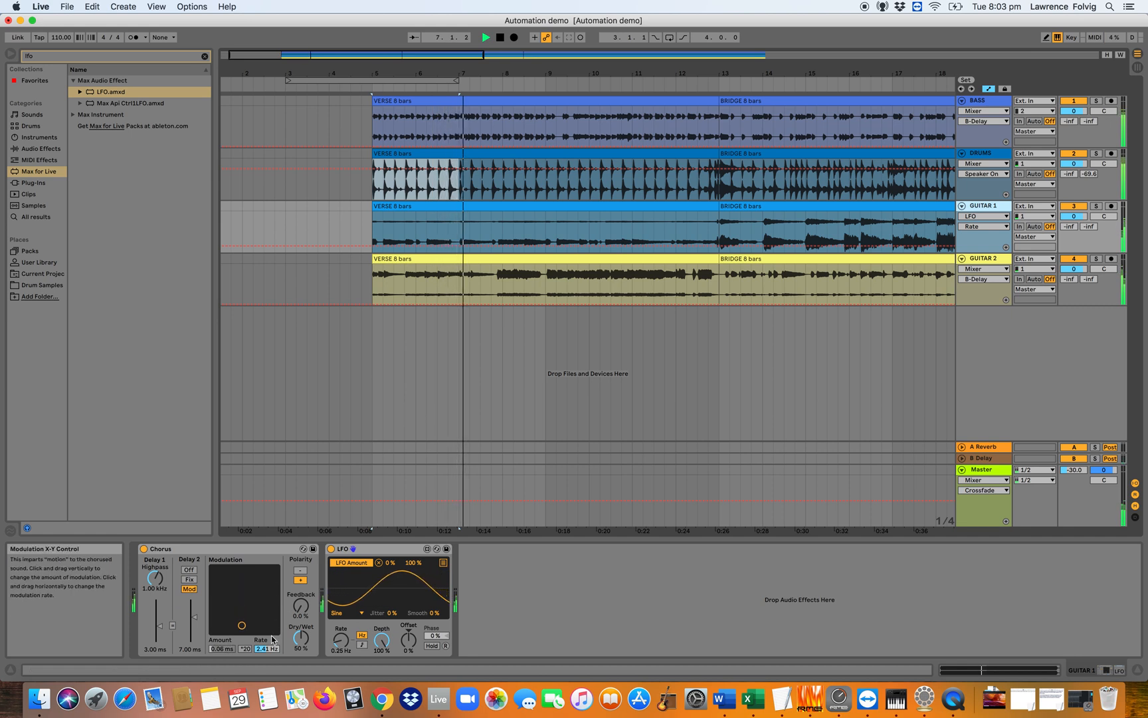
{"action": "left_click_drag", "start_coordinate": [267, 649], "coordinate": [267, 685]}
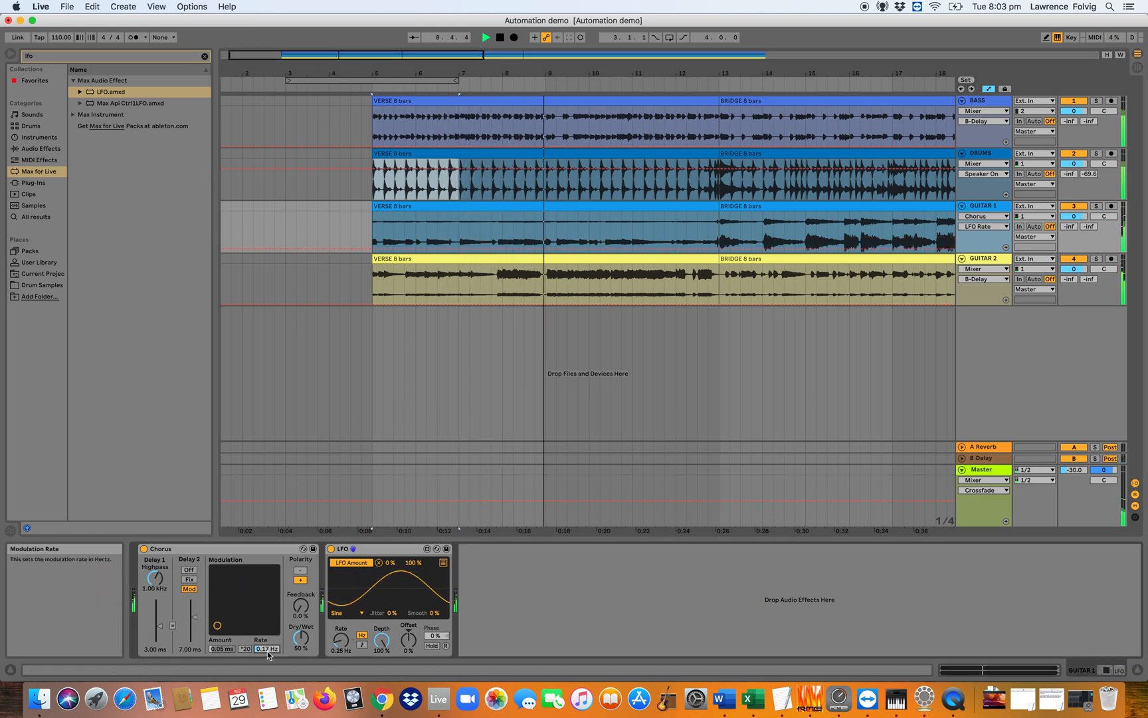
{"action": "left_click", "coordinate": [1096, 206]}
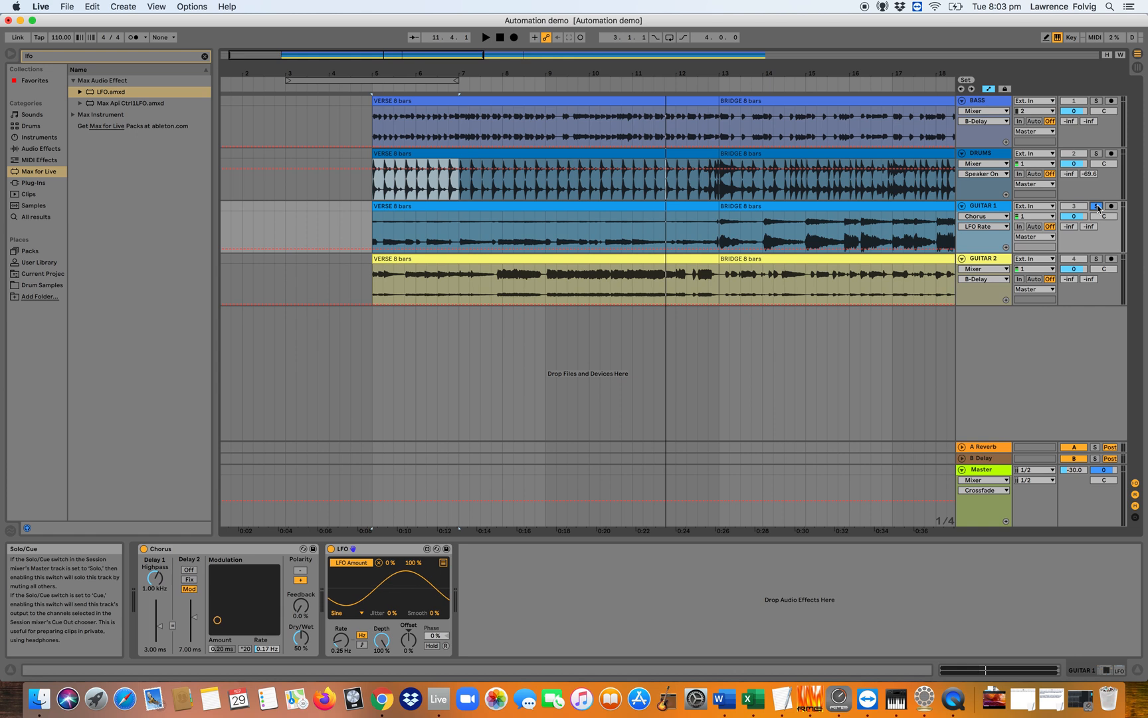
Delete both the Chorus and the LFO from the Guitar 1 track.
{"action": "left_click", "coordinate": [261, 548]}
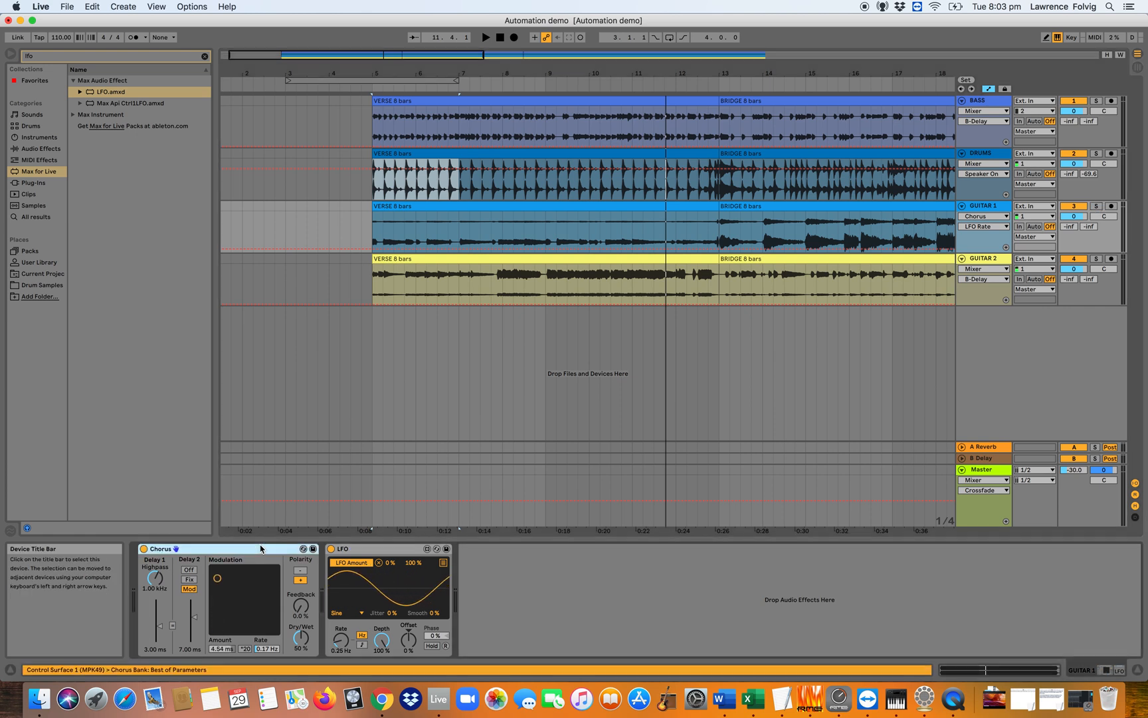
{"action": "key", "text": "Delete"}
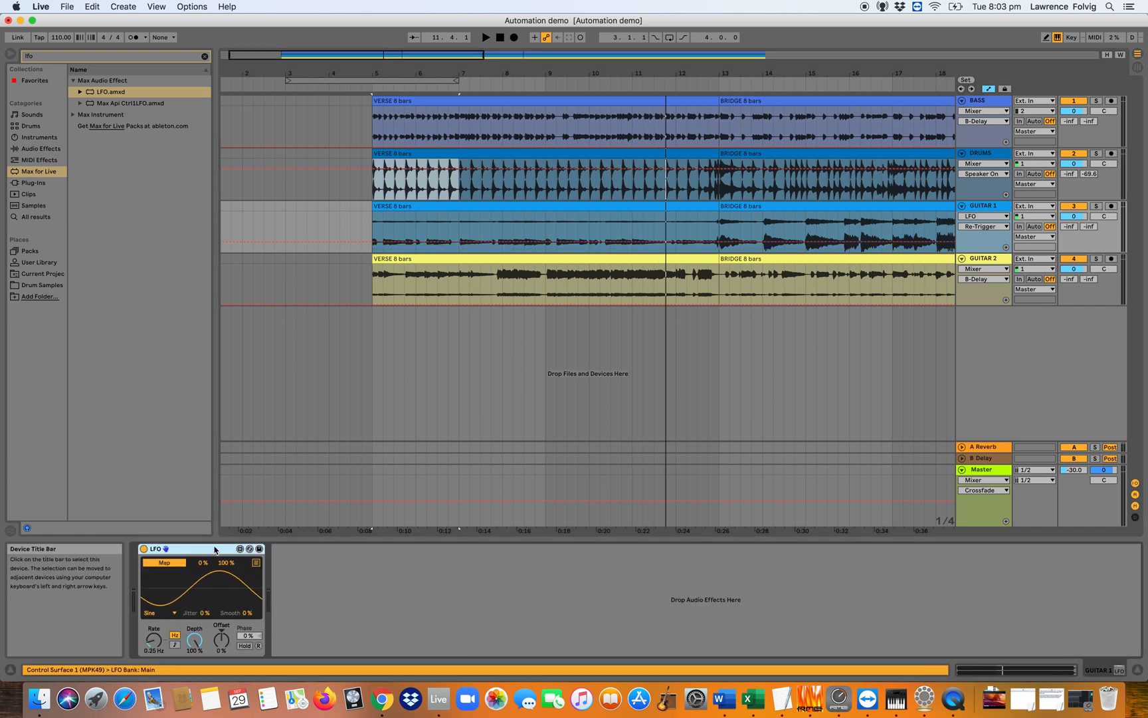
{"action": "key", "text": "Delete"}
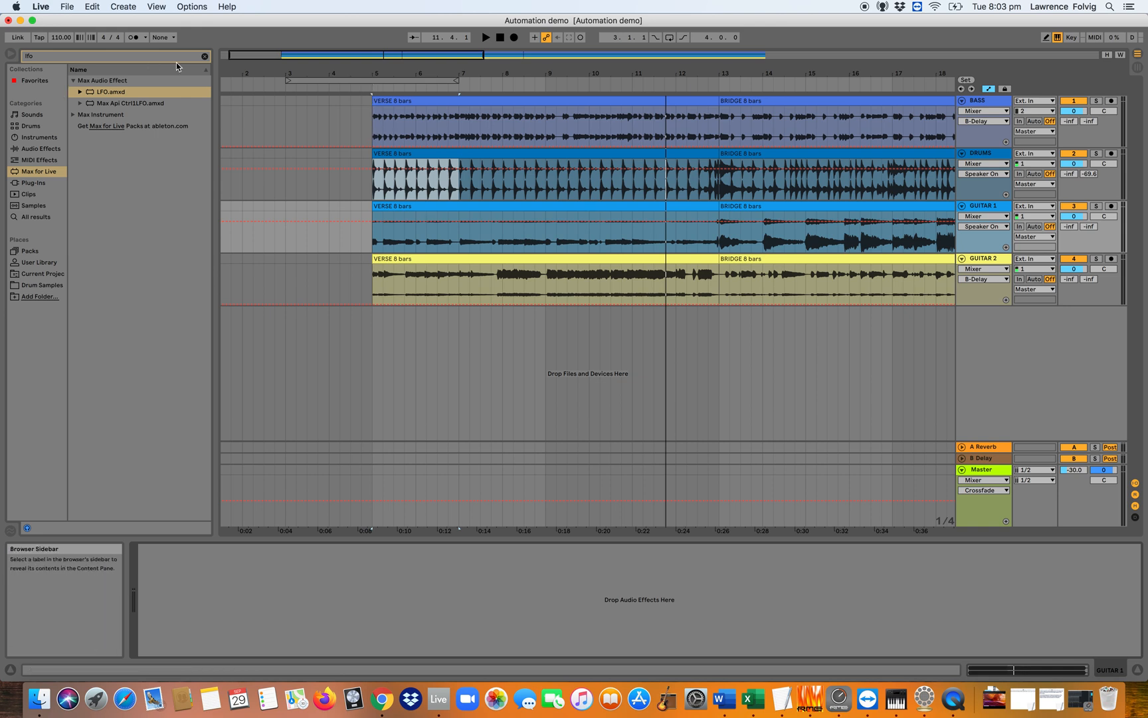
Search the audio effects for "filter" and add an Auto Filter to the Master track.
{"action": "left_click", "coordinate": [205, 56]}
{"action": "type", "text": "f"}
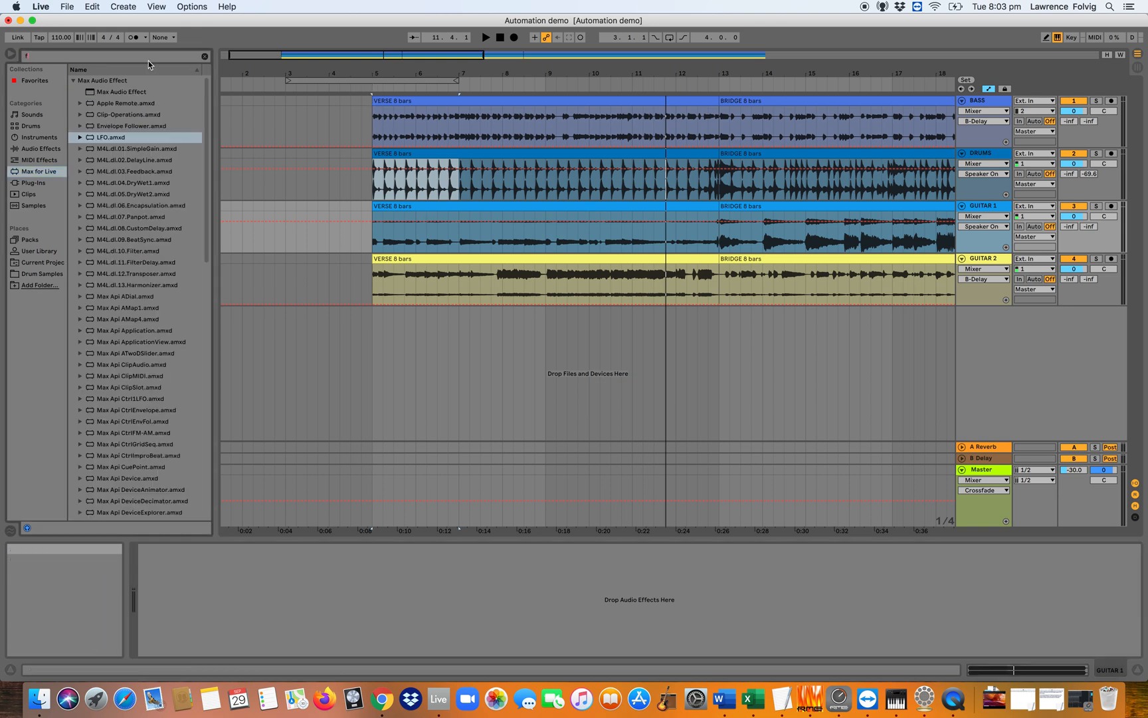
{"action": "type", "text": "ilter"}
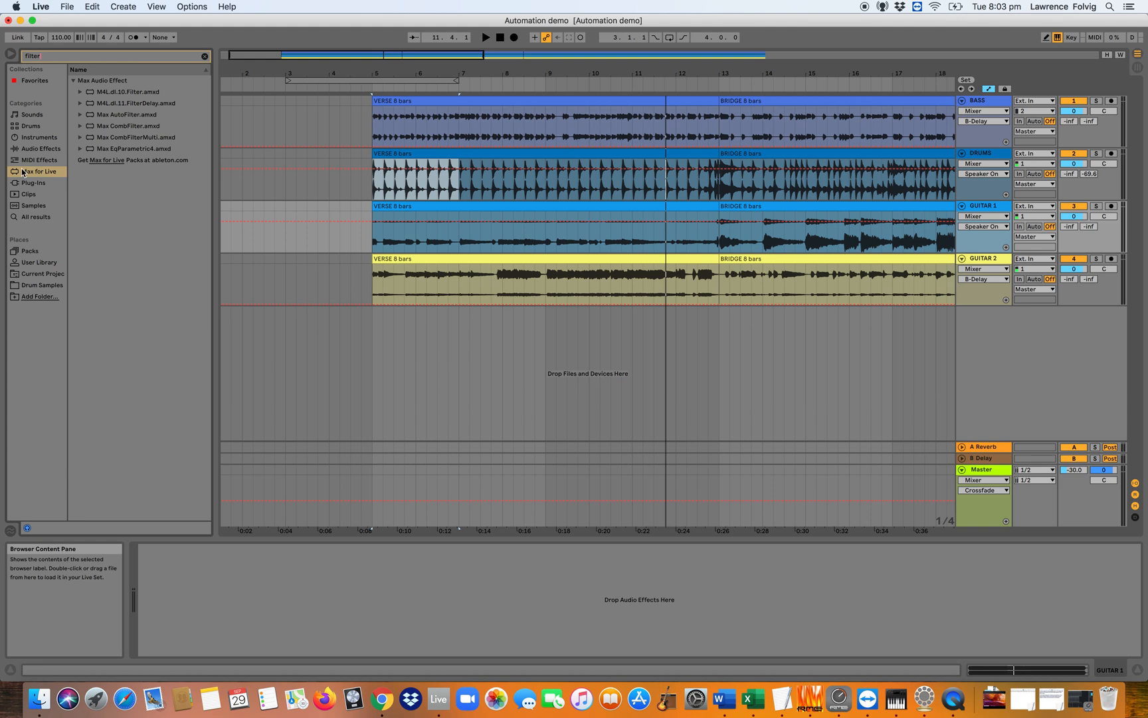
{"action": "left_click", "coordinate": [47, 150]}
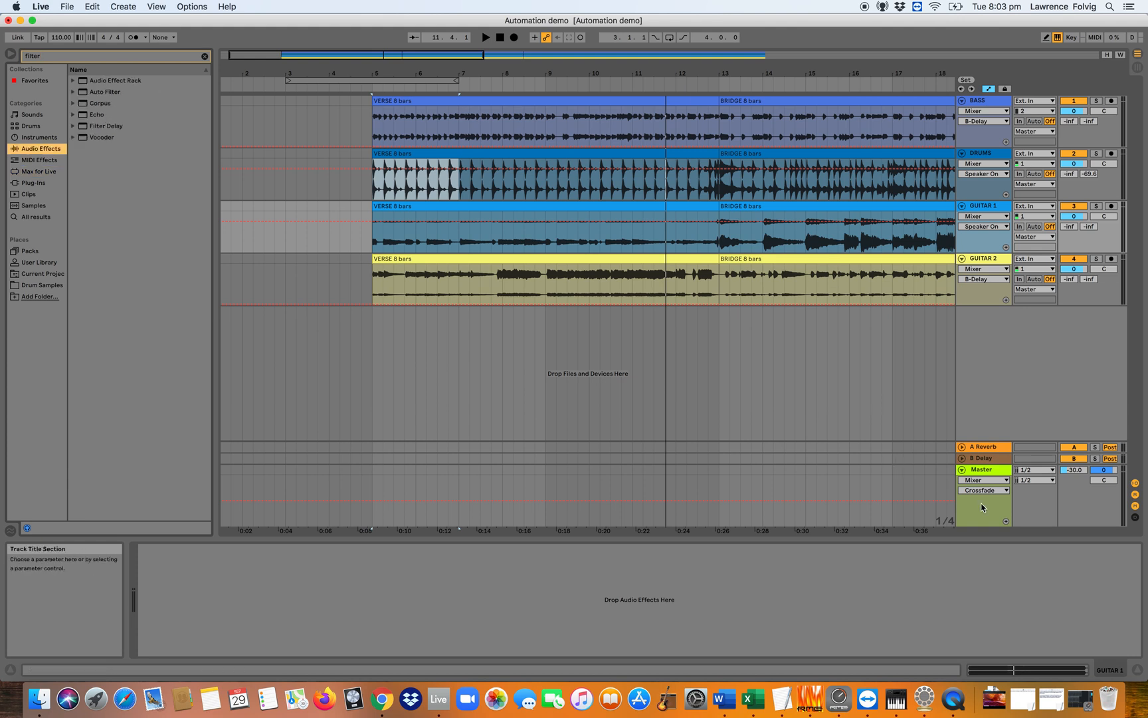
{"action": "left_click", "coordinate": [984, 523]}
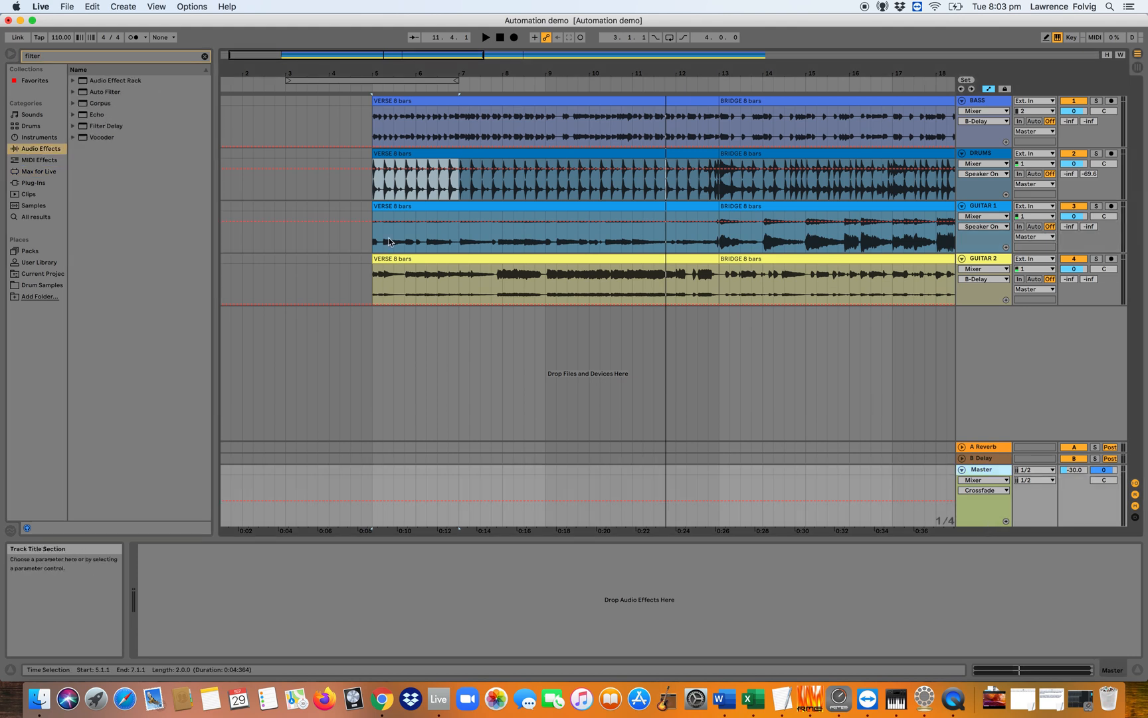
{"action": "double_click", "coordinate": [98, 92]}
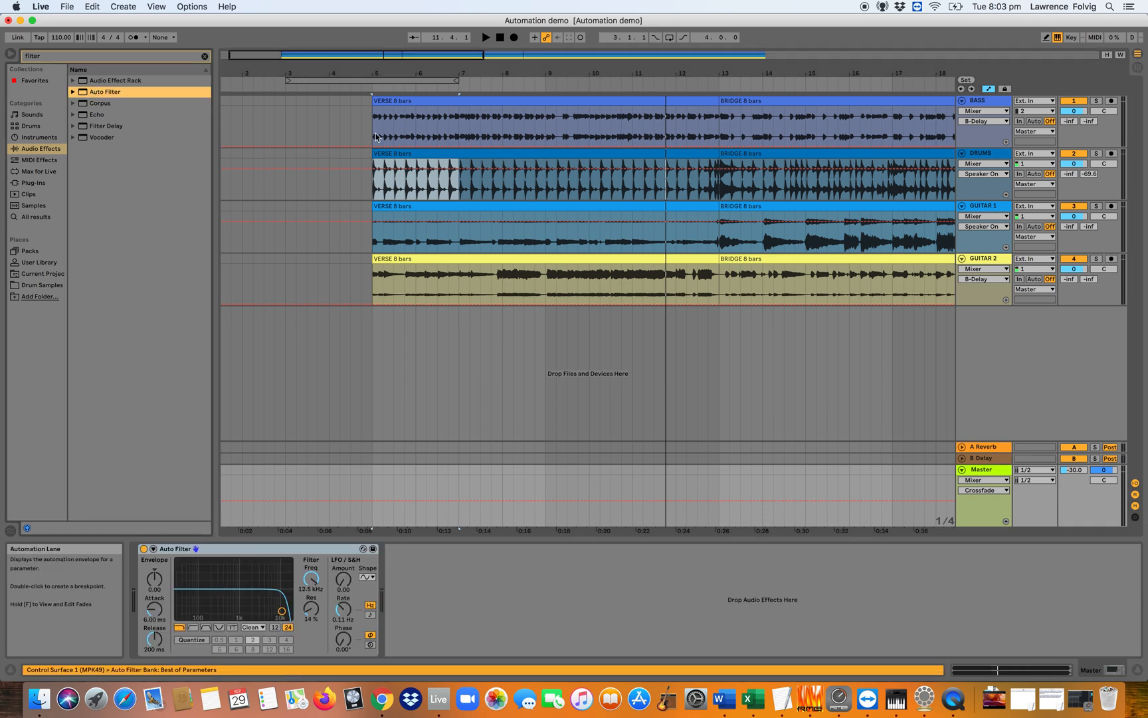
Play the verse while opening the Master Auto Filter's frequency to 19.9 kHz.
{"action": "left_click", "coordinate": [413, 84]}
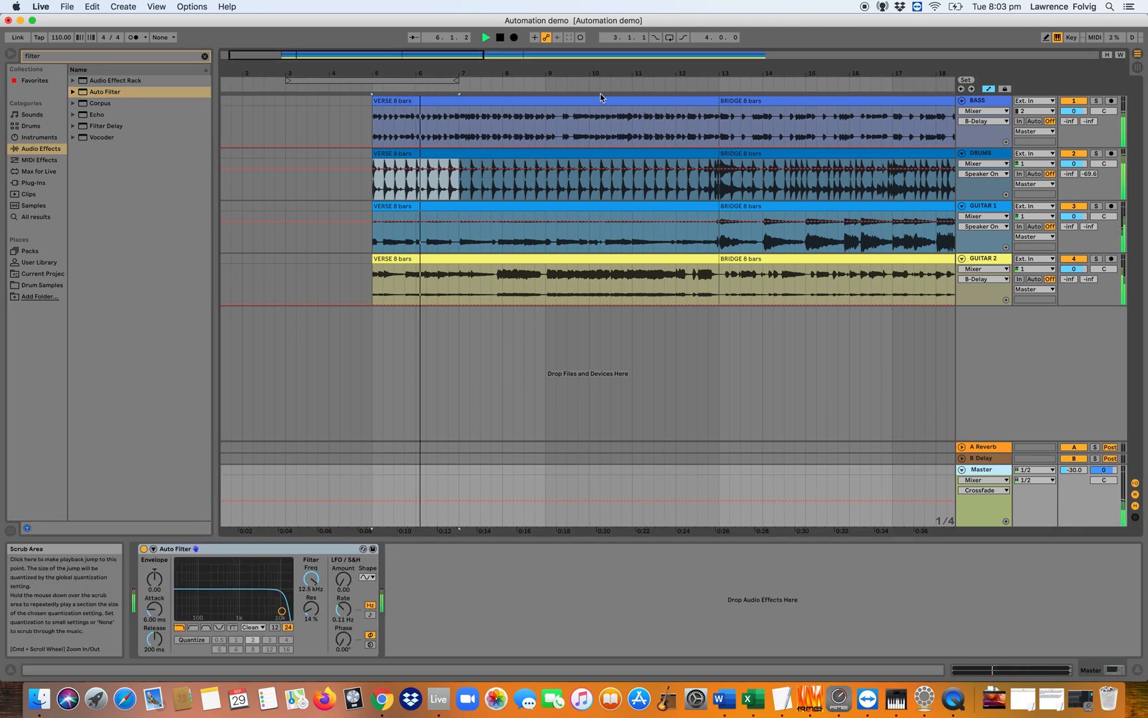
{"action": "mouse_move", "coordinate": [313, 582]}
{"action": "left_mouse_down"}
{"action": "mouse_move", "coordinate": [313, 634]}
{"action": "mouse_move", "coordinate": [313, 577]}
{"action": "left_mouse_up"}
{"action": "key", "text": "space"}
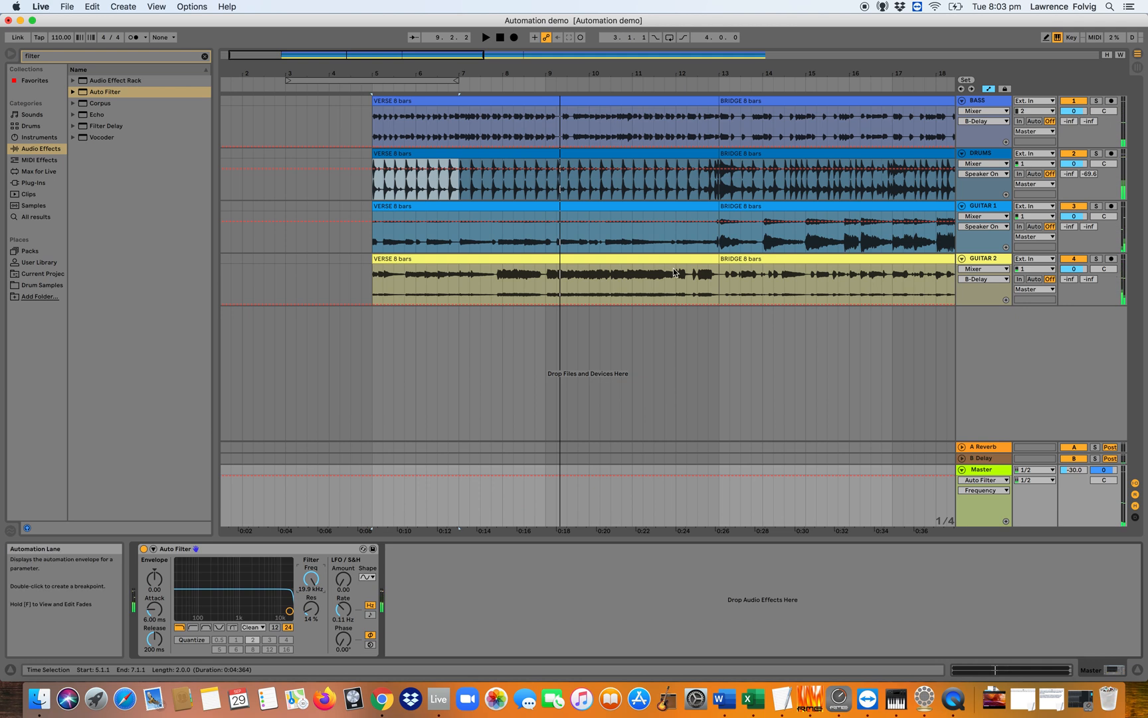
Draw Master Auto Filter frequency automation ramping down from bar 11 to 26 Hz at bar 13, jumping straight back to 19.9 kHz.
{"action": "left_click", "coordinate": [981, 513]}
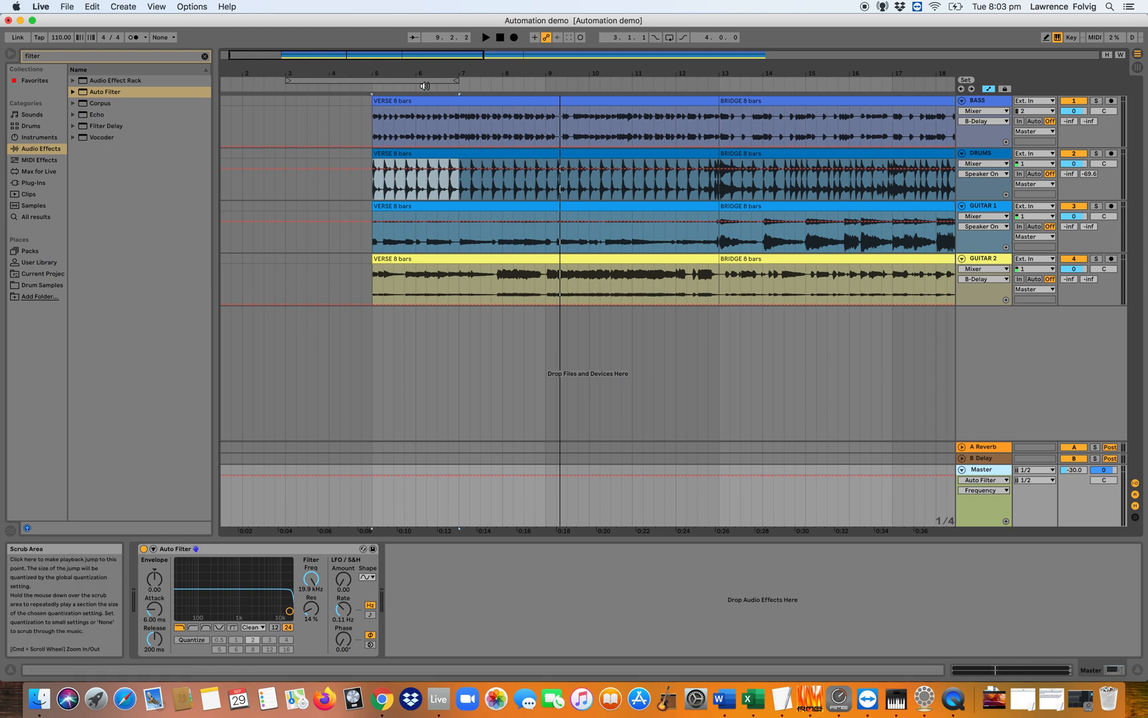
{"action": "left_click_drag", "start_coordinate": [426, 56], "coordinate": [428, 92]}
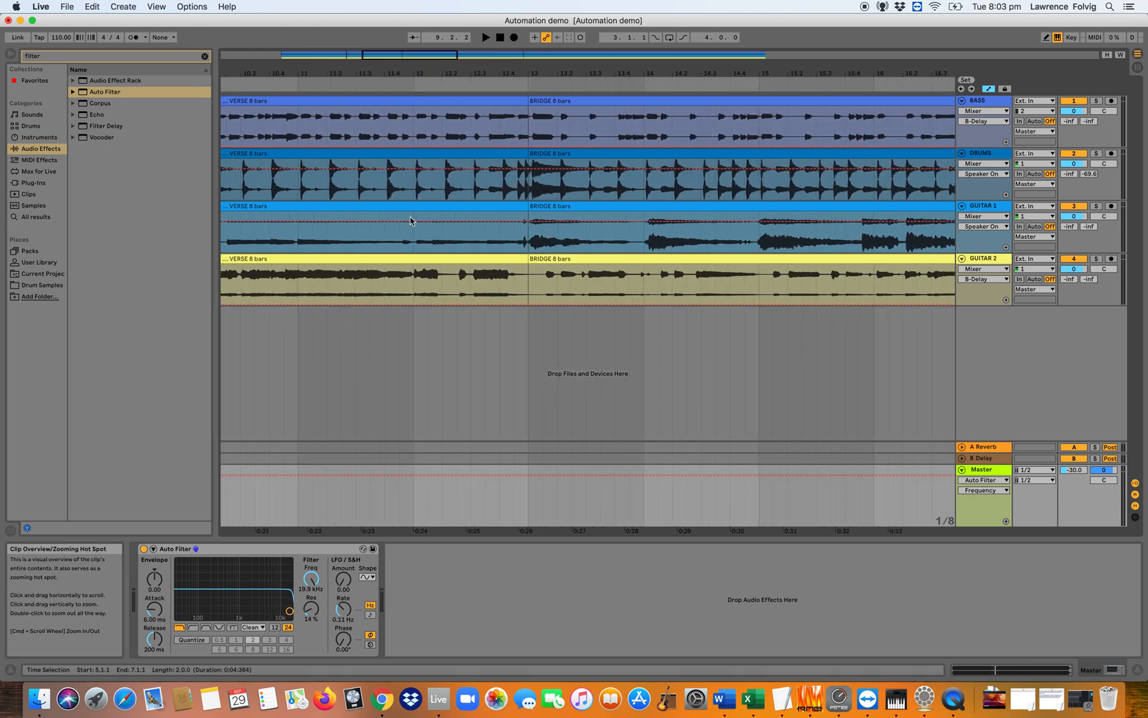
{"action": "left_click", "coordinate": [528, 477]}
{"action": "left_click", "coordinate": [525, 476]}
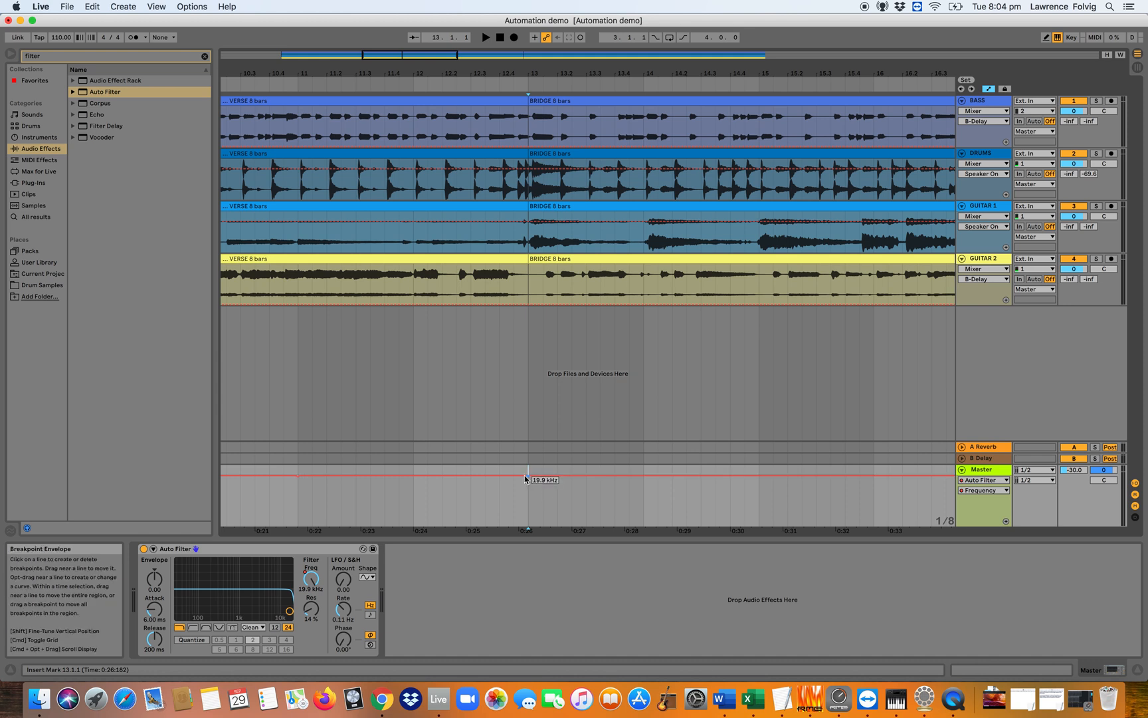
{"action": "mouse_move", "coordinate": [528, 475]}
{"action": "left_mouse_down"}
{"action": "mouse_move", "coordinate": [528, 525]}
{"action": "mouse_move", "coordinate": [513, 526]}
{"action": "mouse_move", "coordinate": [529, 505]}
{"action": "mouse_move", "coordinate": [528, 475]}
{"action": "left_mouse_up"}
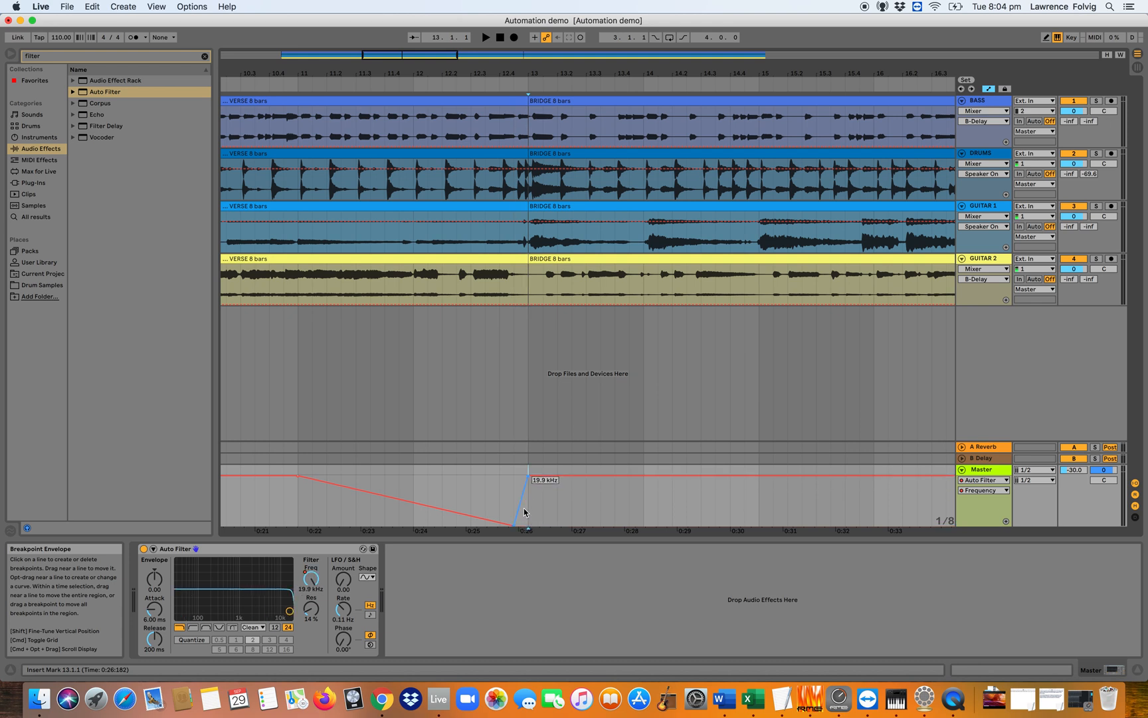
{"action": "left_click_drag", "start_coordinate": [512, 525], "coordinate": [528, 526]}
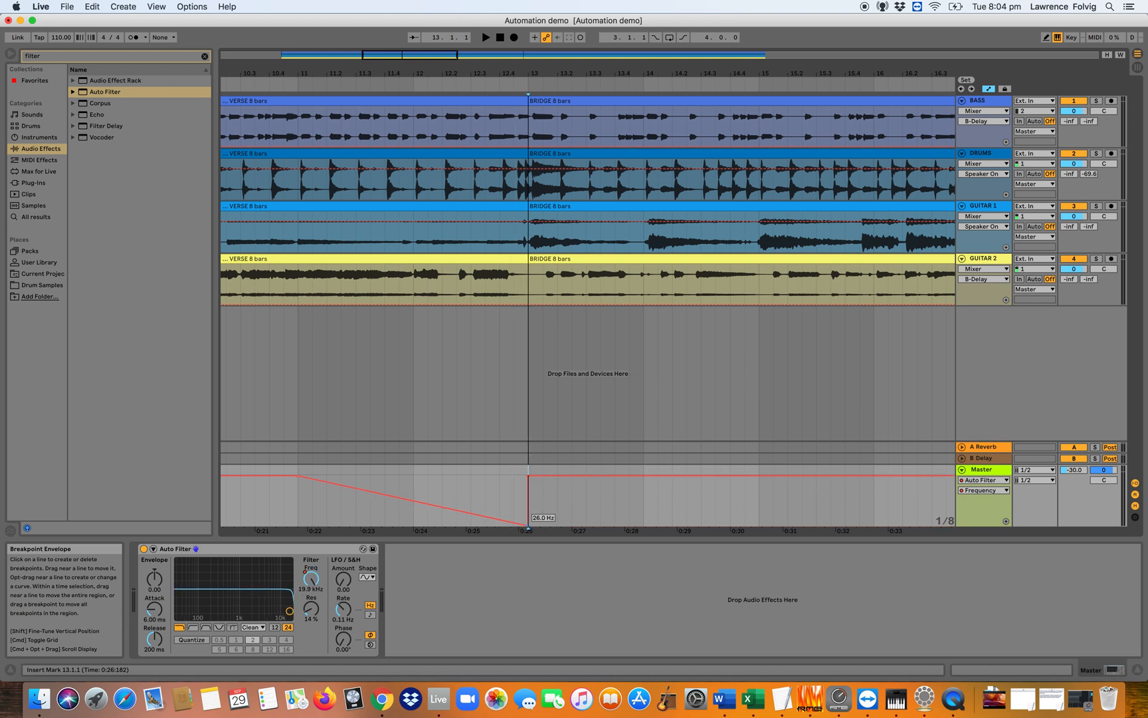
Play the transition from verse to bridge to audition the Master filter sweep, and inspect its frequency automation around bar 13.
{"action": "scroll", "coordinate": [346, 258], "scroll_direction": "left", "scroll_amount": 2}
{"action": "scroll", "coordinate": [345, 259], "scroll_direction": "left", "scroll_amount": 5}
{"action": "left_click", "coordinate": [264, 85]}
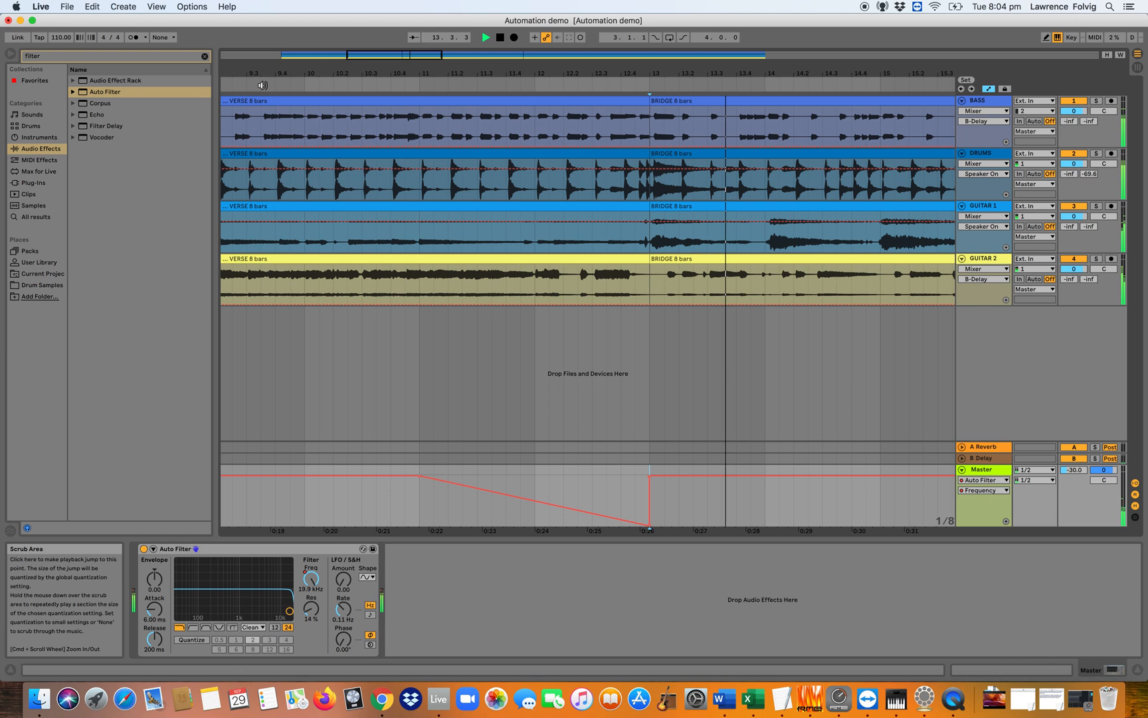
{"action": "key", "text": "space"}
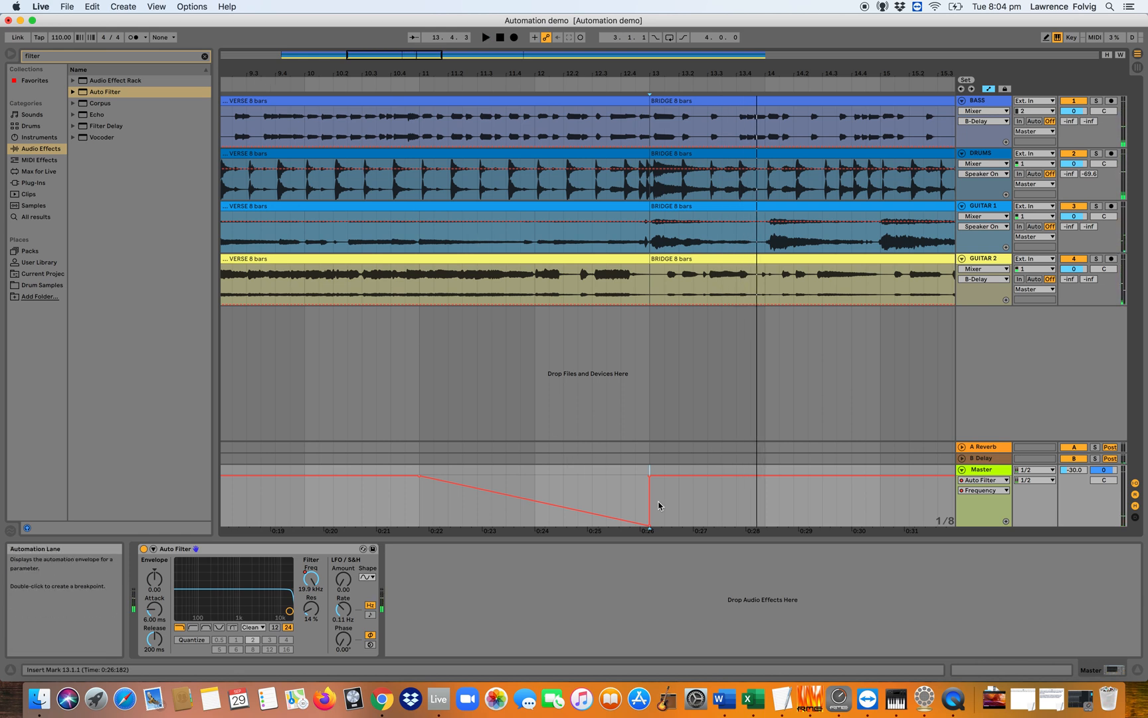
{"action": "scroll", "coordinate": [659, 505], "scroll_direction": "up", "scroll_amount": 5}
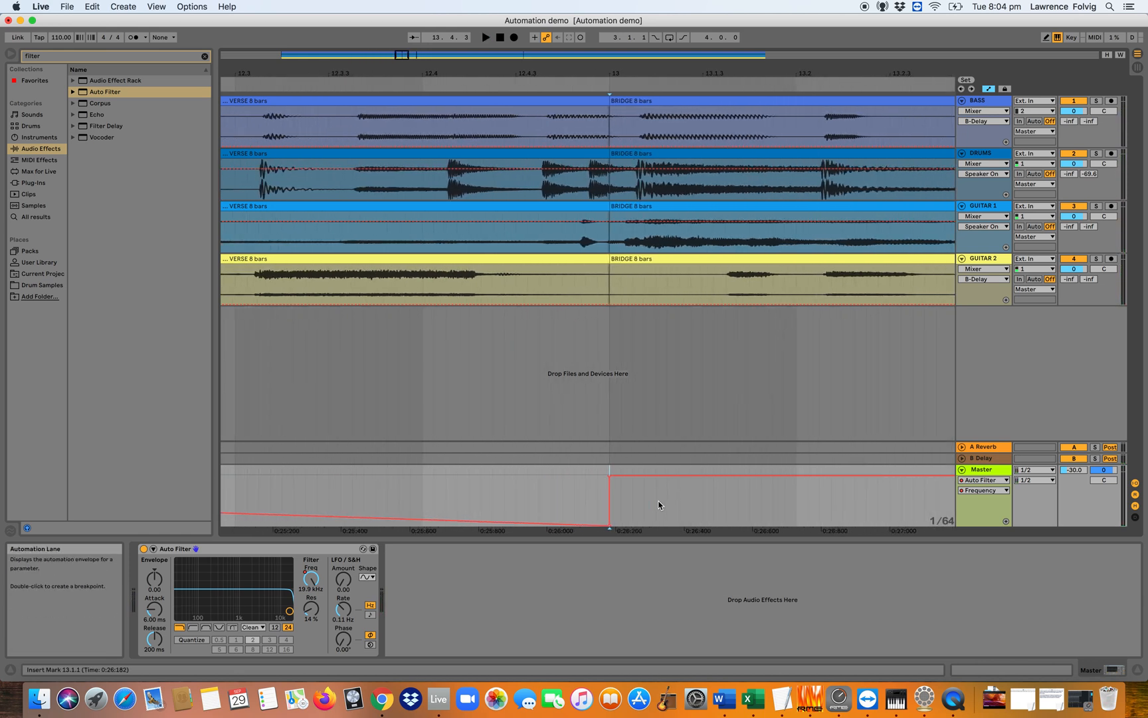
{"action": "scroll", "coordinate": [659, 505], "scroll_direction": "down", "scroll_amount": 10}
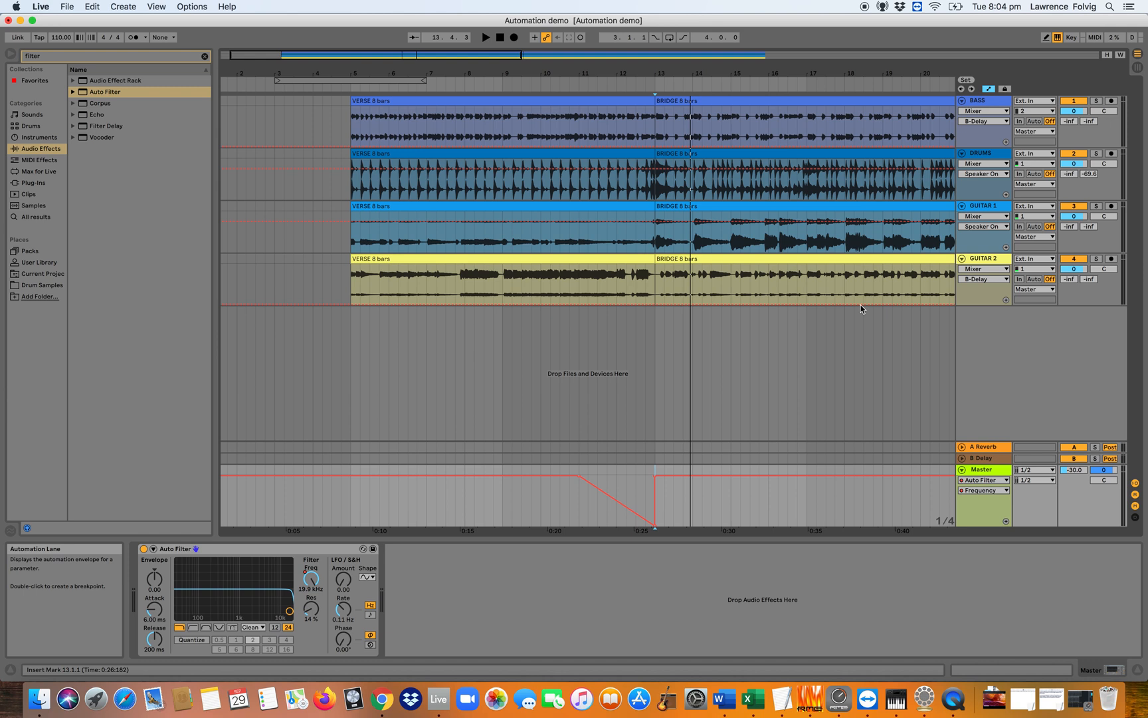
Delete the Auto Filter from the Master track.
{"action": "left_click", "coordinate": [1136, 70]}
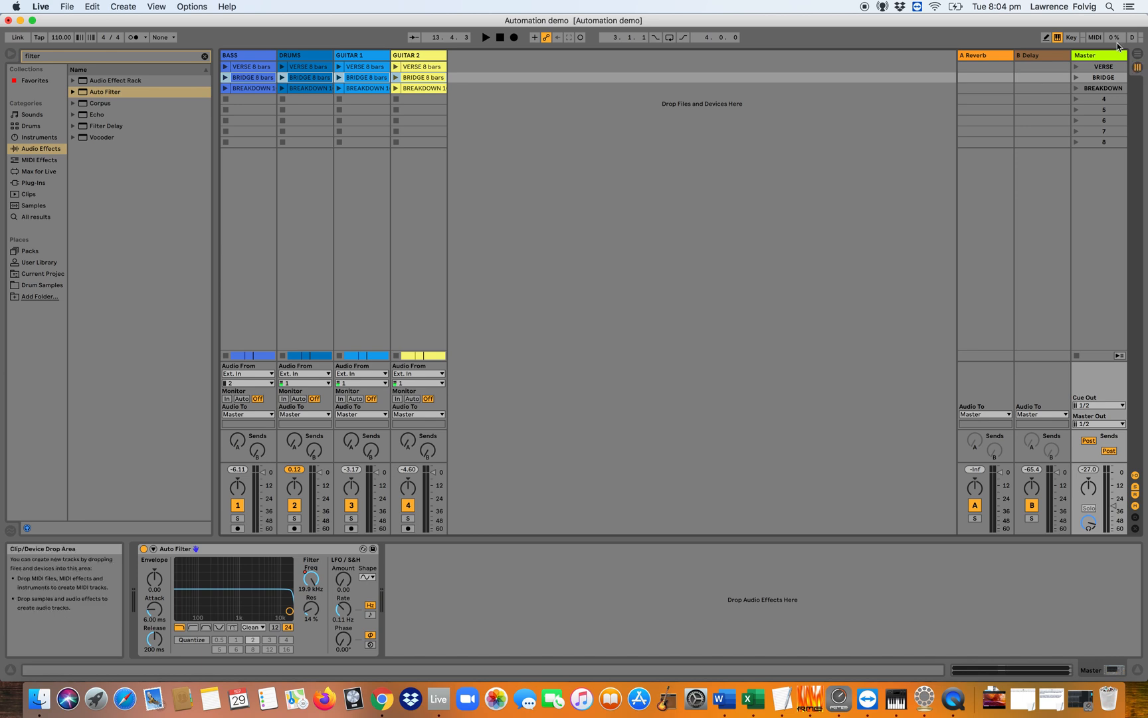
{"action": "left_click", "coordinate": [1138, 55]}
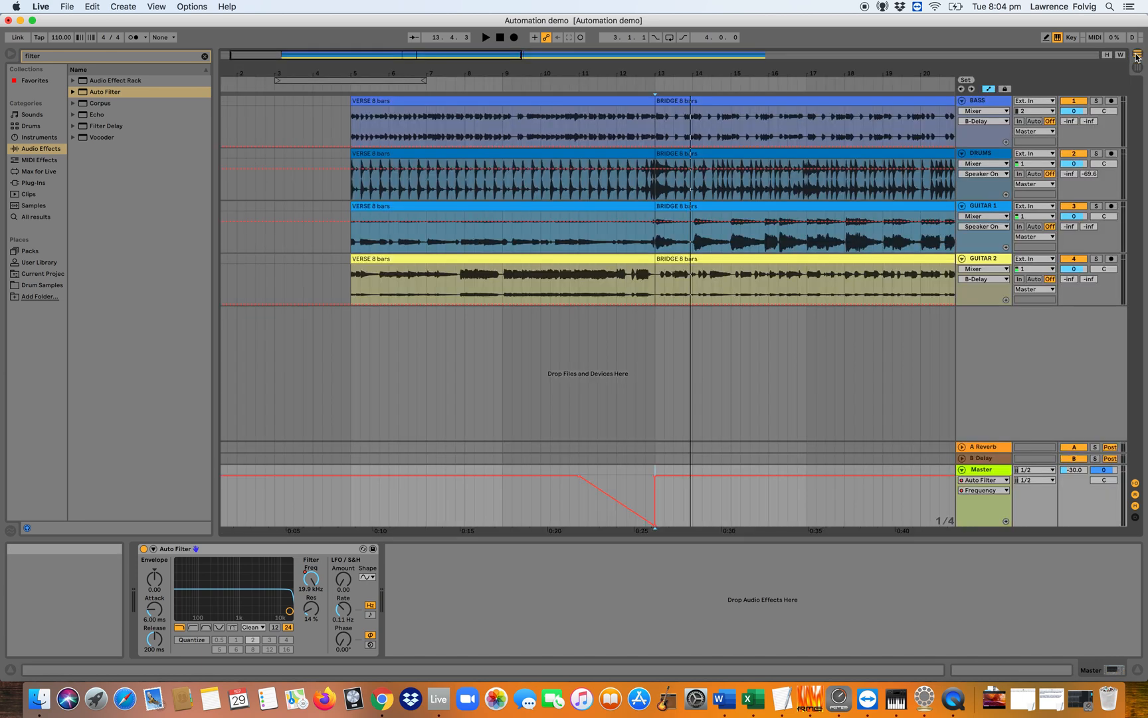
{"action": "left_click", "coordinate": [231, 548]}
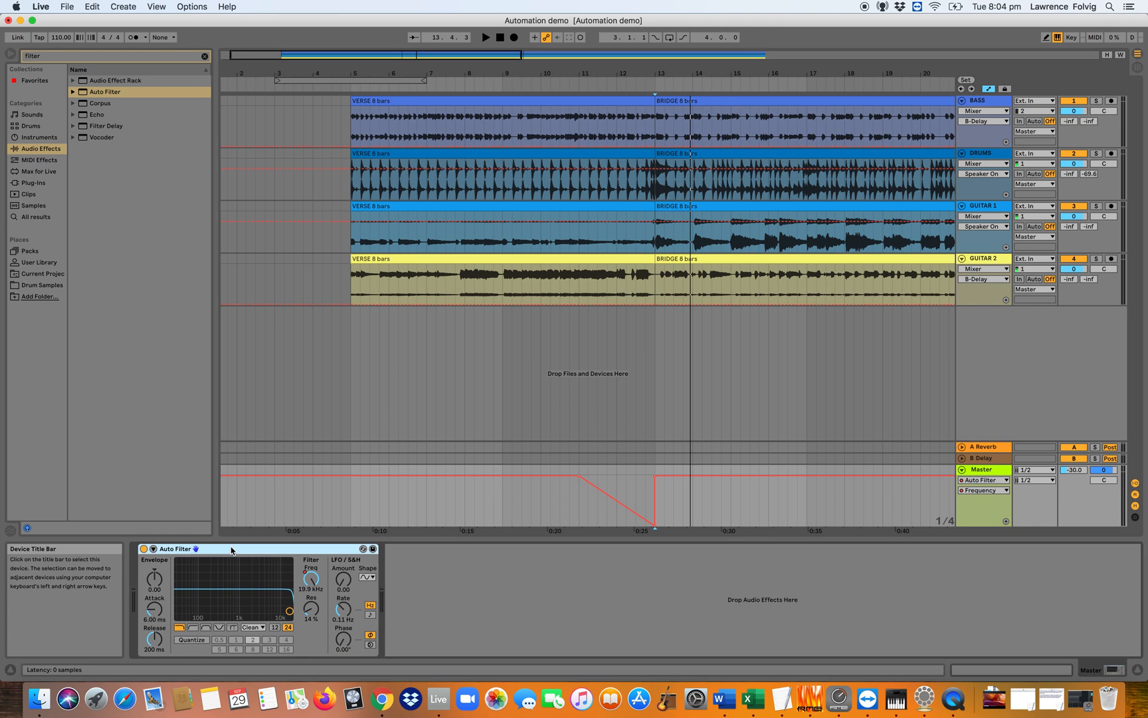
{"action": "key", "text": "Delete"}
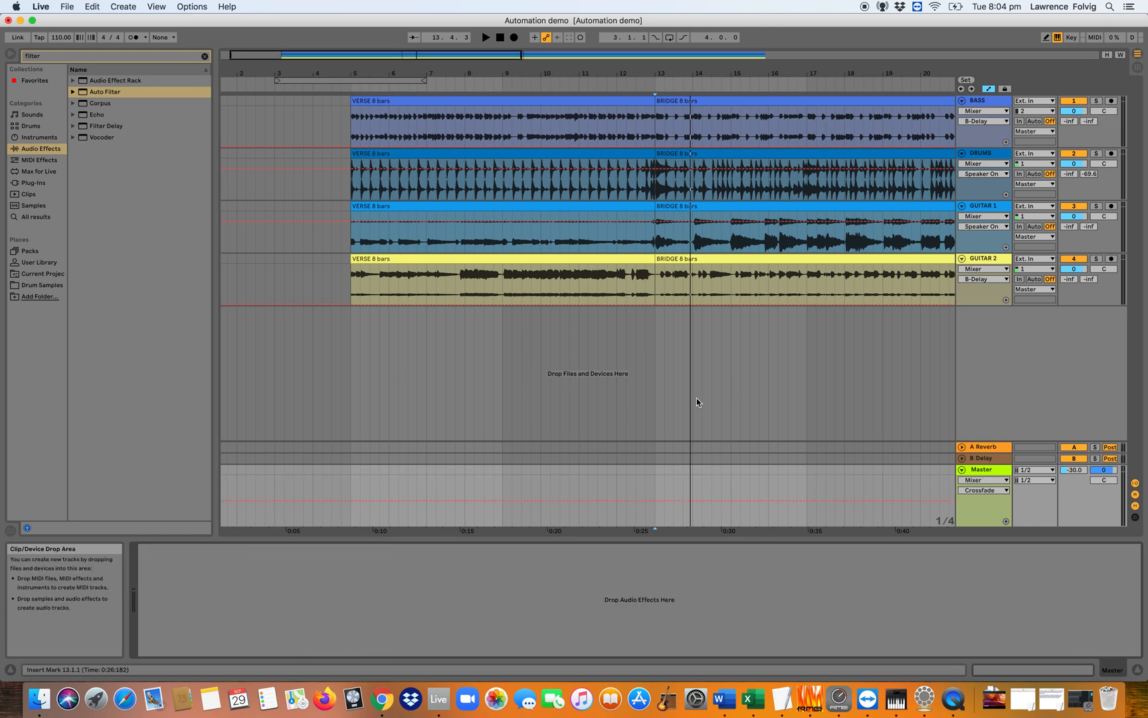
Switch to Session View and go through the verse, bridge and breakdown clips across the bass, drums and guitar tracks.
{"action": "key", "text": "Tab"}
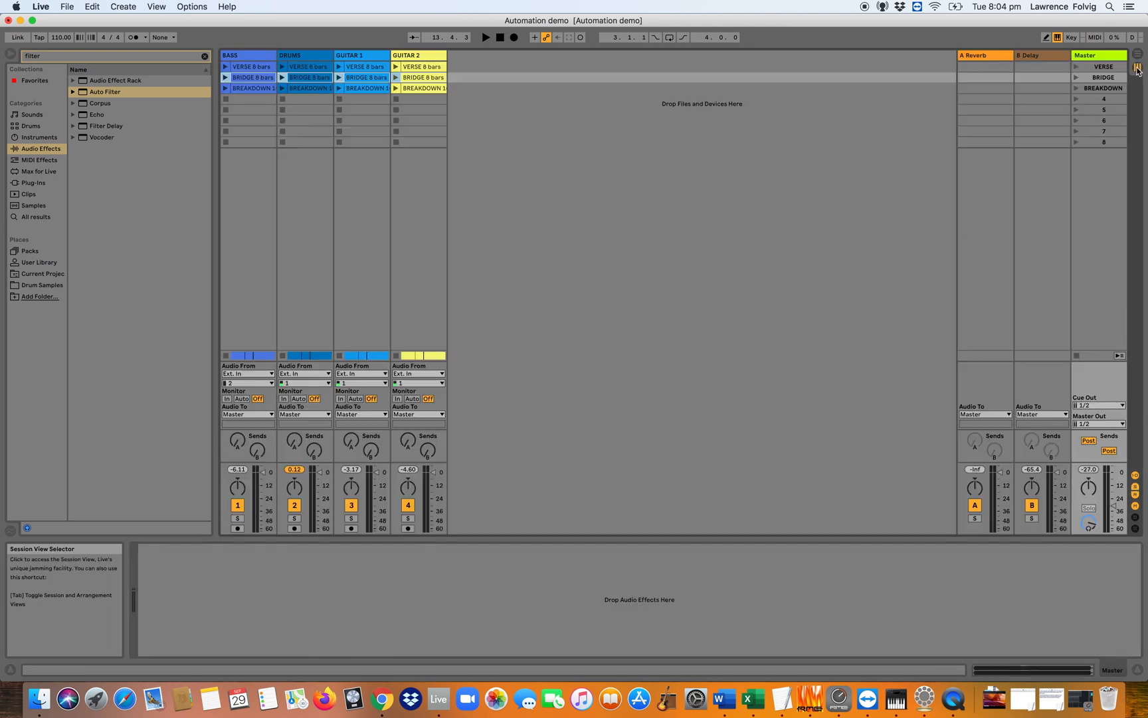
{"action": "left_click", "coordinate": [244, 66]}
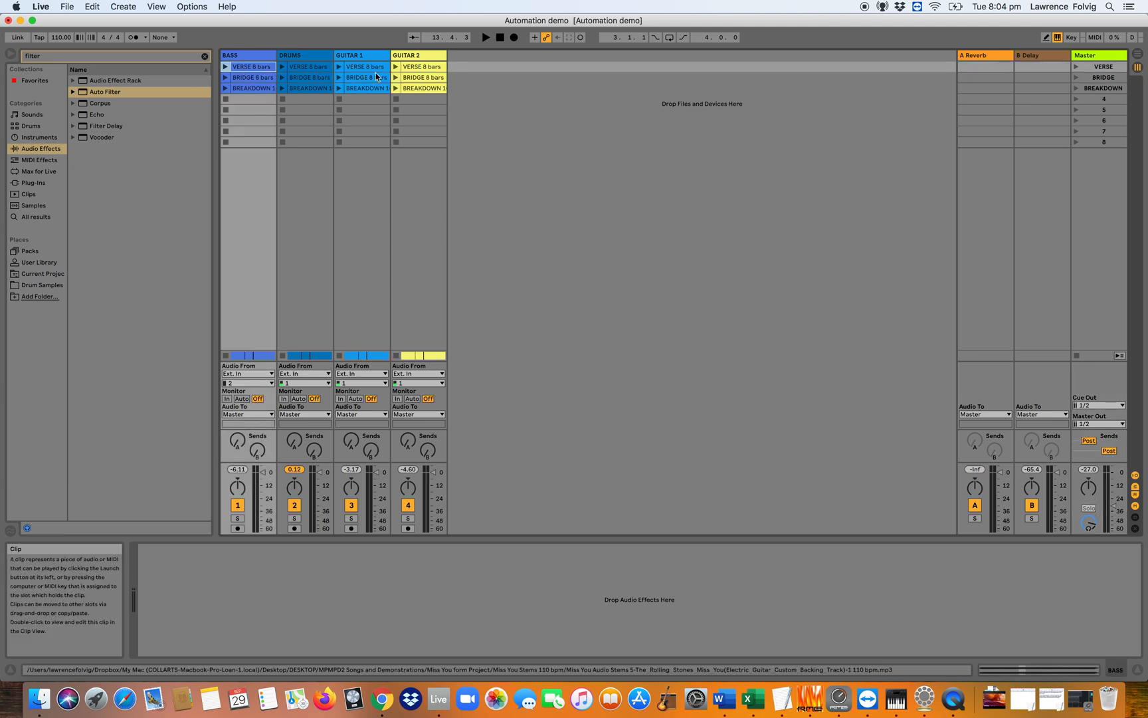
{"action": "left_click", "coordinate": [422, 68]}
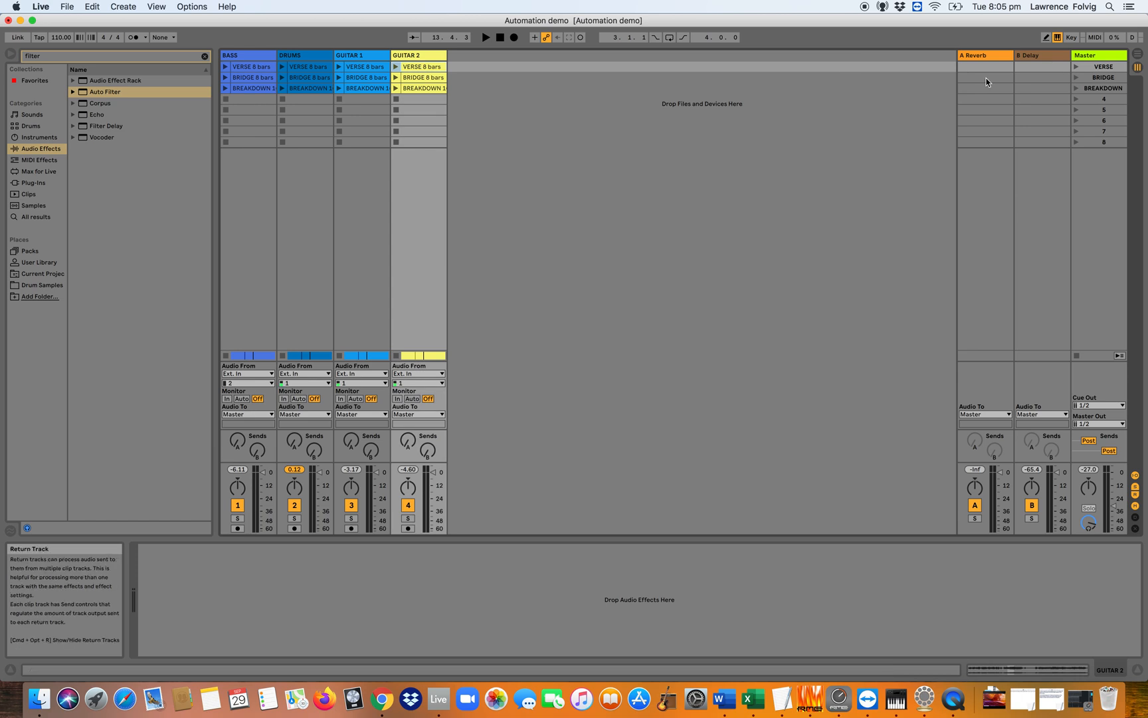
{"action": "left_click", "coordinate": [1095, 67]}
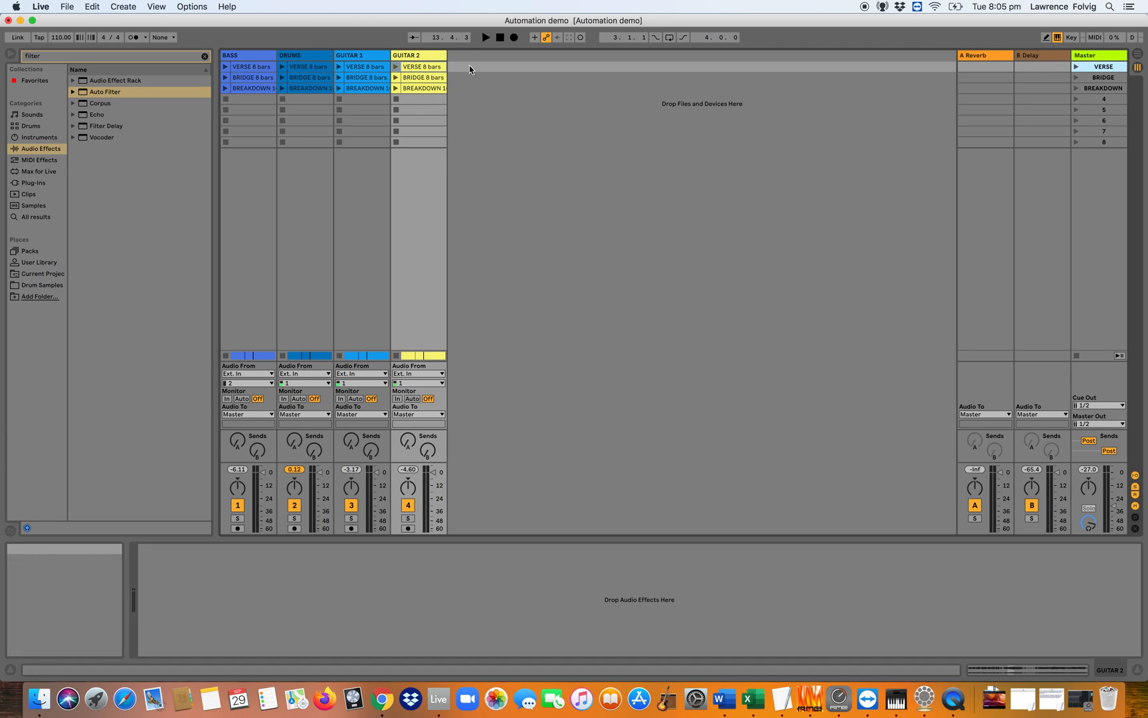
{"action": "left_click", "coordinate": [246, 68]}
{"action": "left_click", "coordinate": [302, 67]}
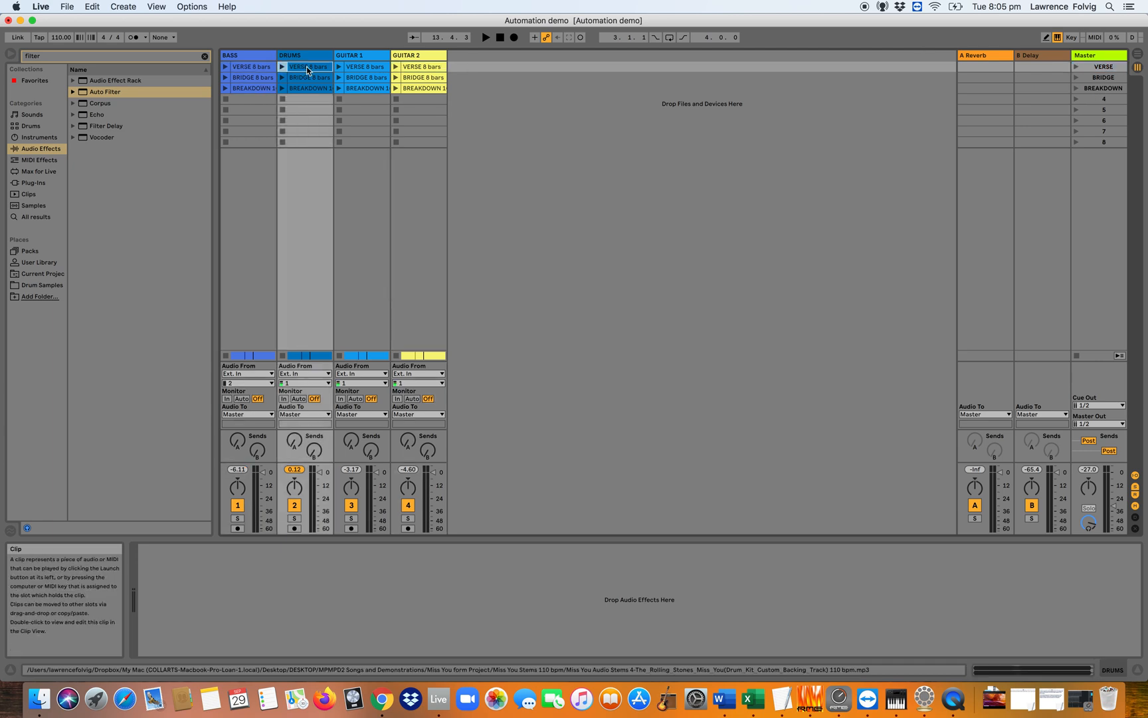
{"action": "left_click", "coordinate": [358, 67]}
{"action": "left_click", "coordinate": [402, 67]}
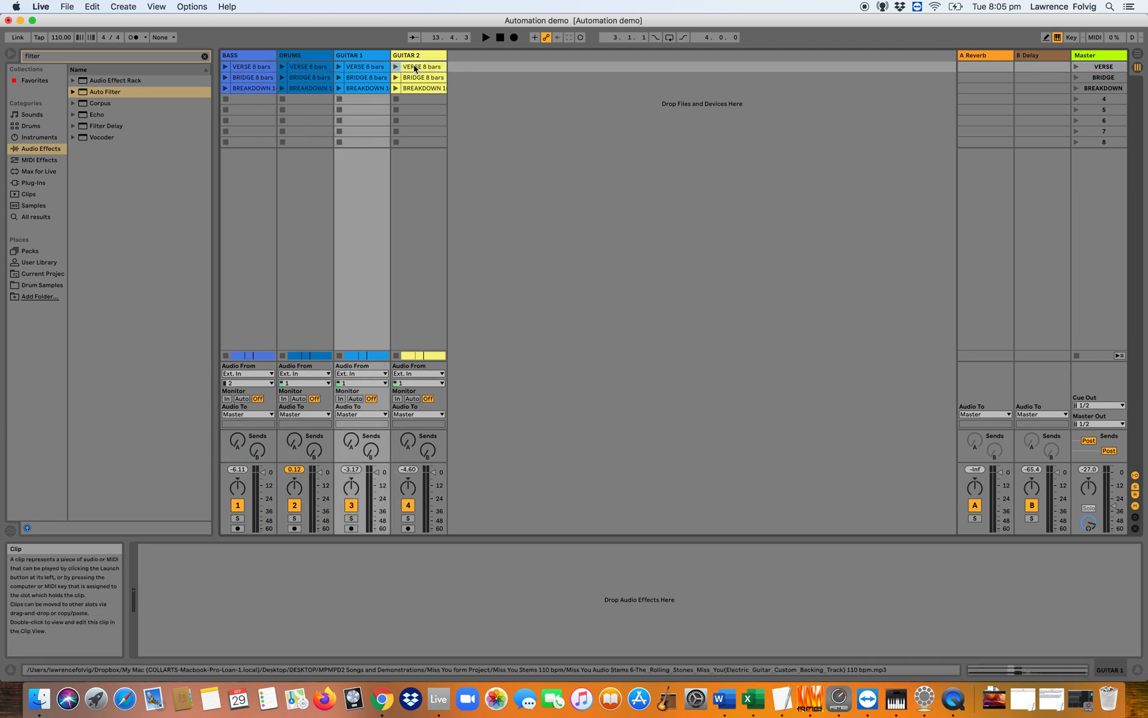
{"action": "left_click", "coordinate": [367, 69]}
{"action": "left_click", "coordinate": [310, 68]}
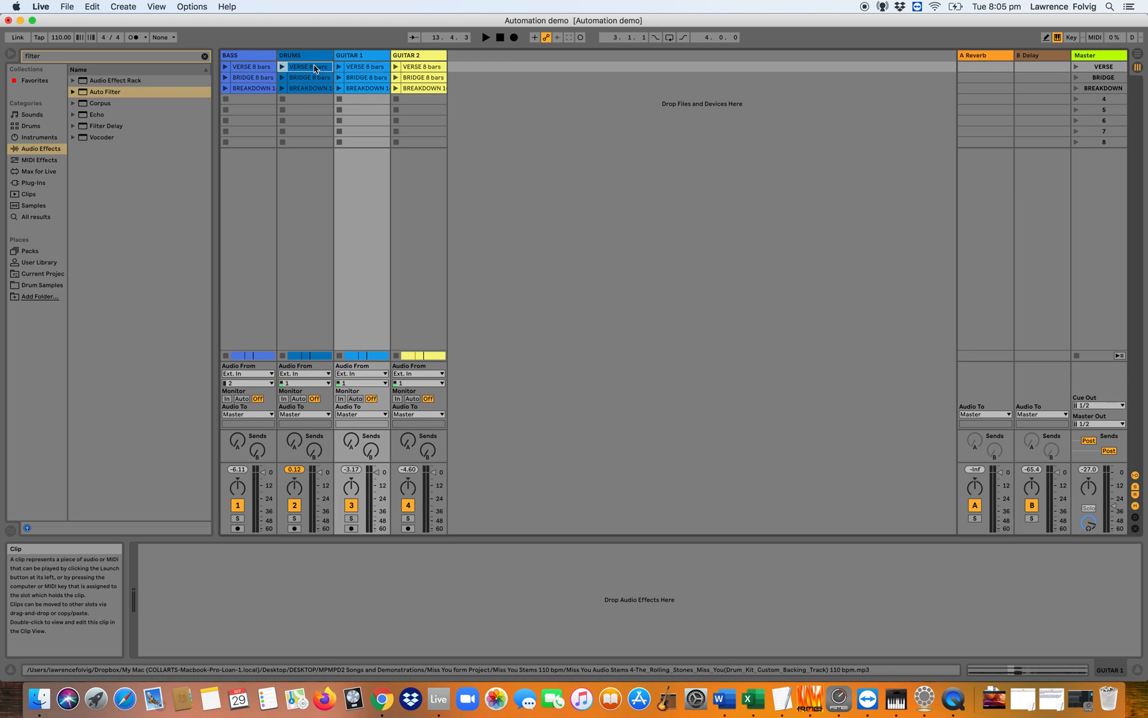
{"action": "left_click", "coordinate": [429, 81]}
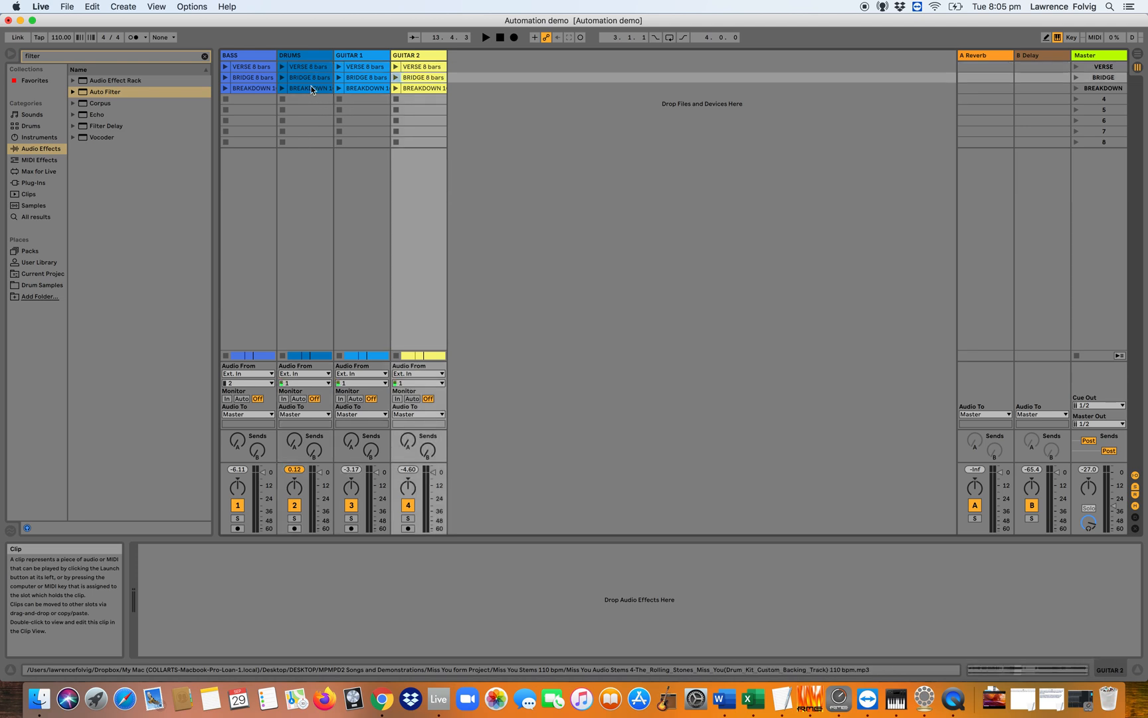
{"action": "left_click", "coordinate": [421, 90]}
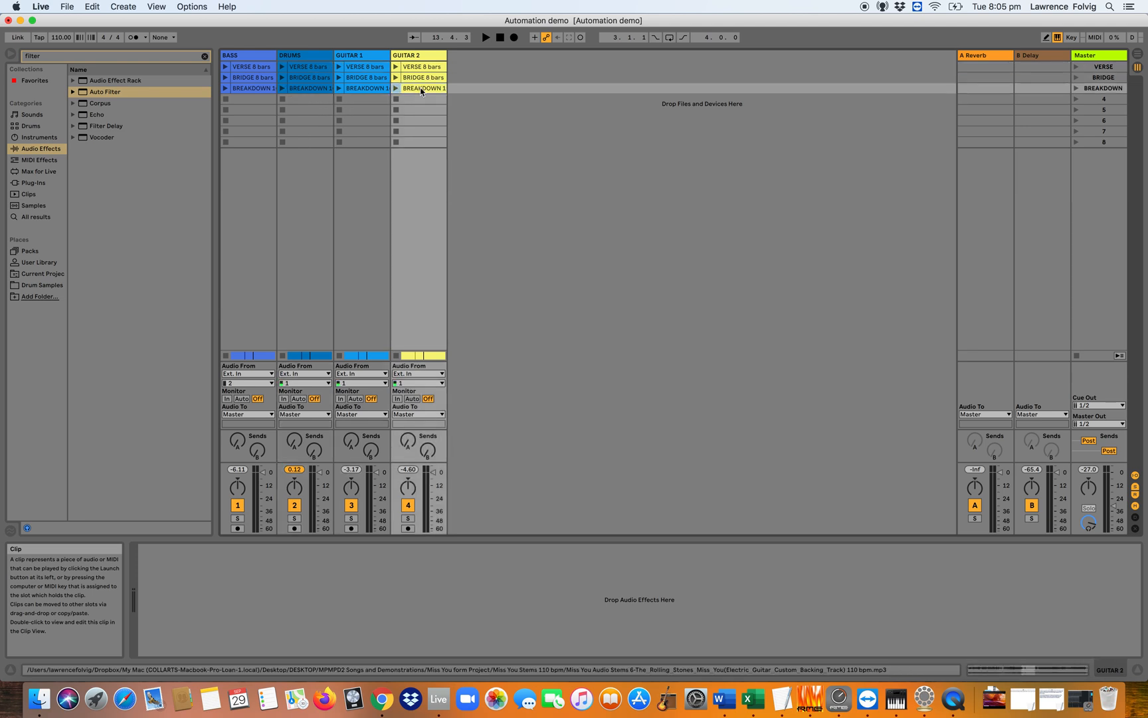
Launch the VERSE scene to audition the follow-on from verse to bridge, and stop playback.
{"action": "left_click", "coordinate": [254, 66]}
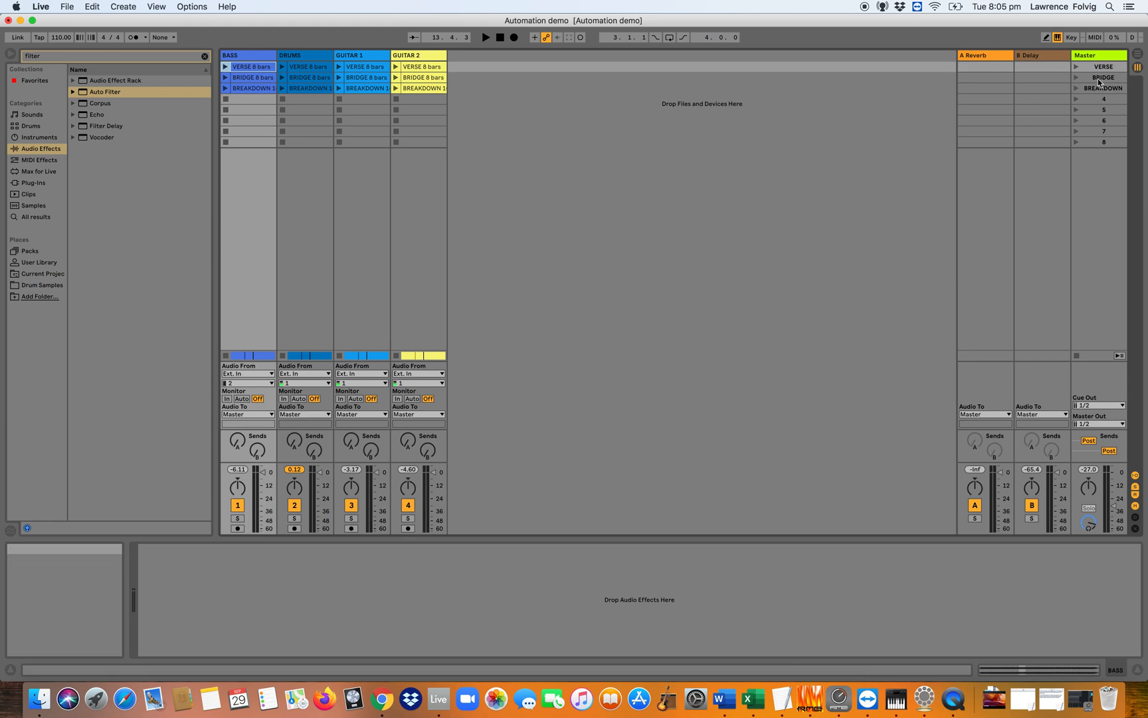
{"action": "left_click", "coordinate": [1077, 67]}
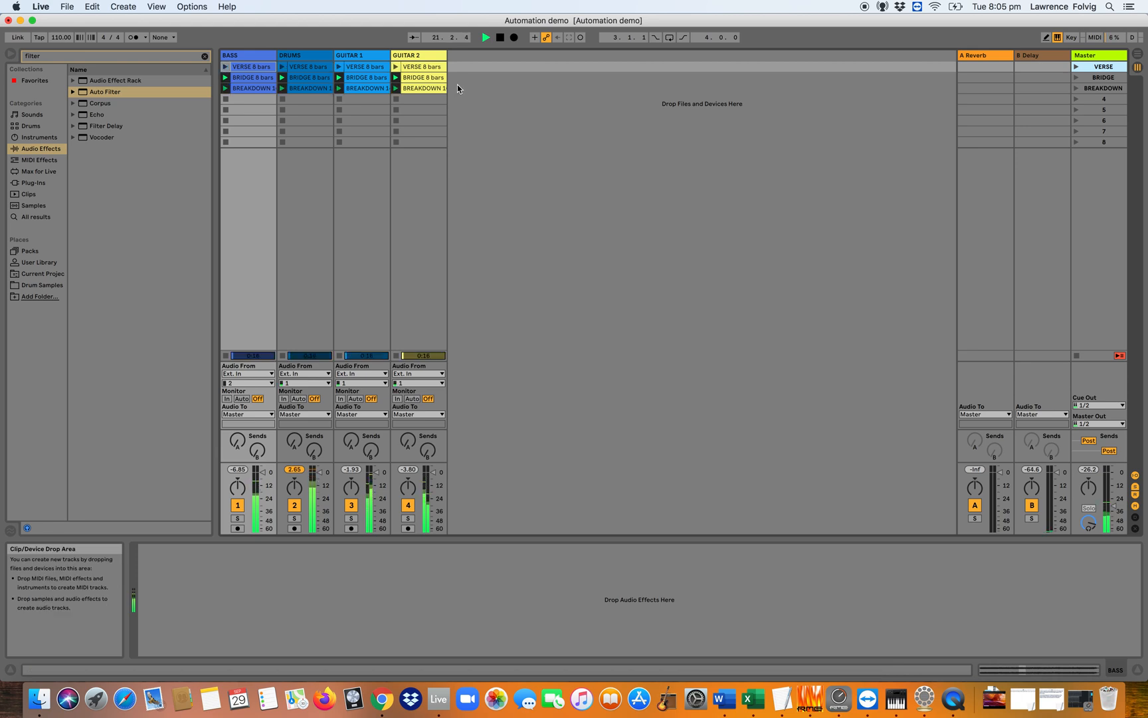
{"action": "key", "text": "space"}
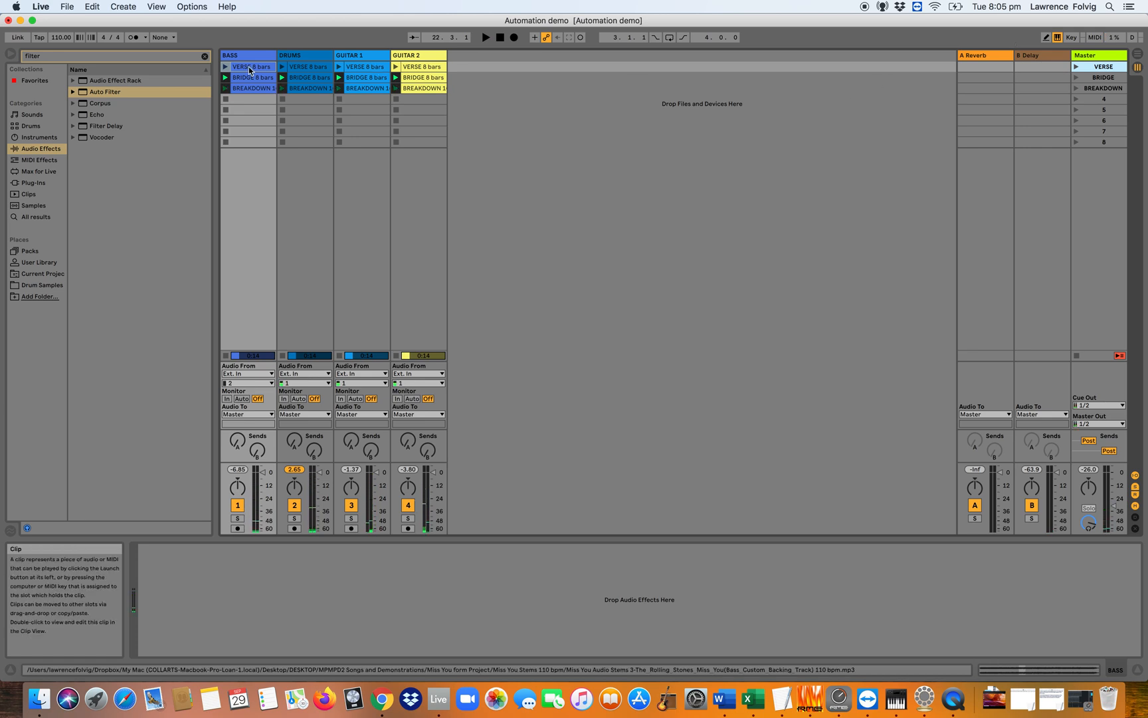
Select all verse, bridge and breakdown clips across the BASS, DRUMS and guitar tracks and open their shared clip properties.
{"action": "left_click", "coordinate": [249, 69]}
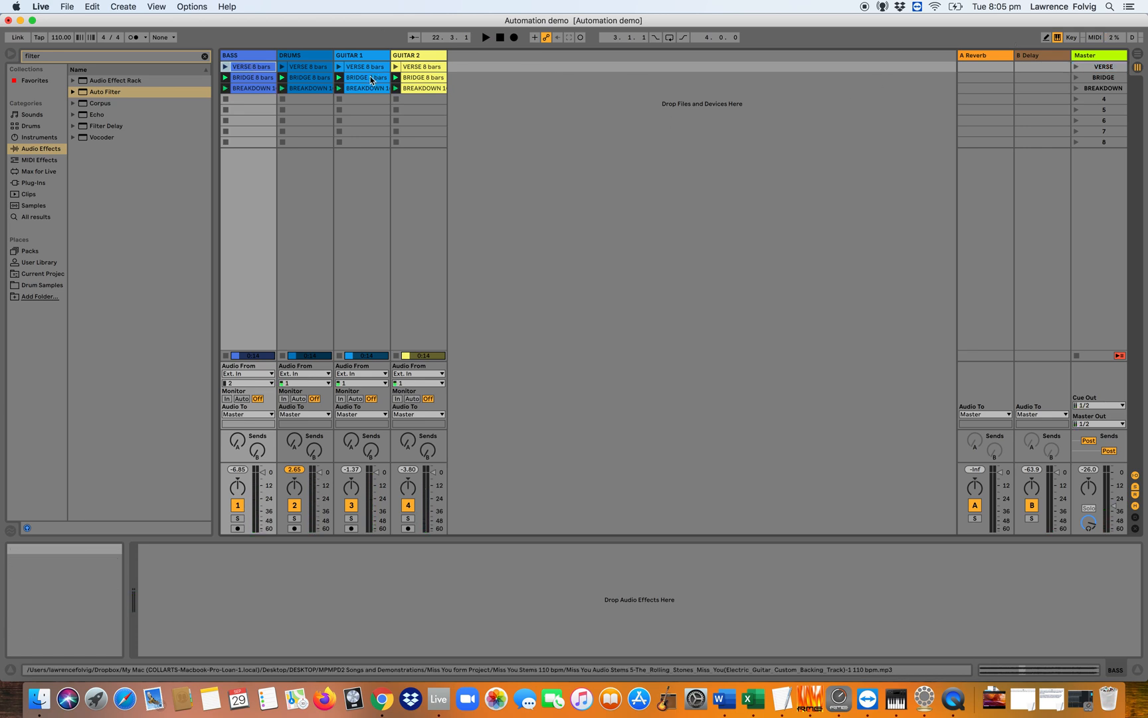
{"action": "left_click", "coordinate": [413, 68]}
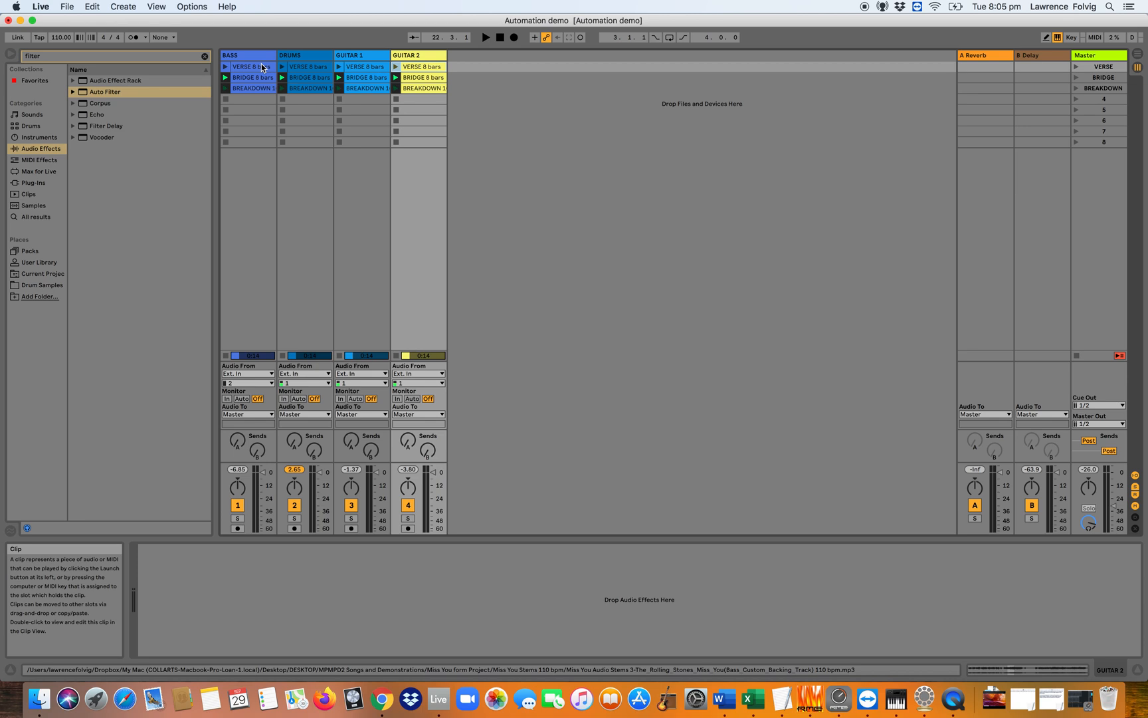
{"action": "left_click", "coordinate": [263, 65]}
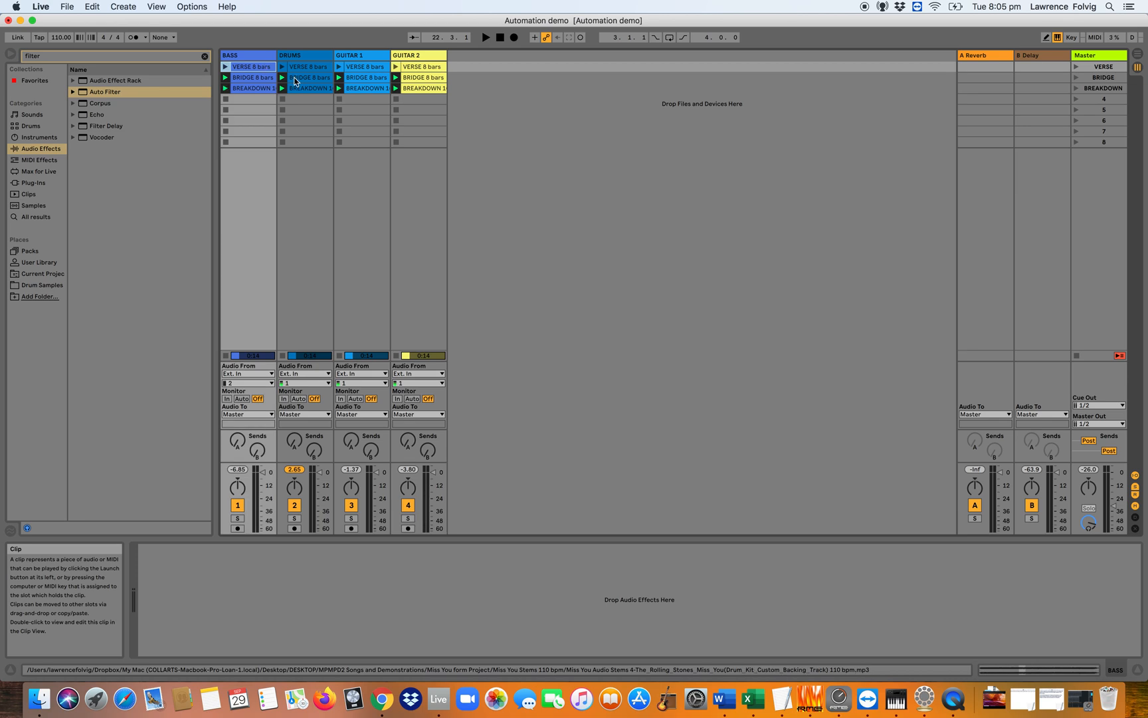
{"action": "left_click", "coordinate": [420, 88], "text": "shift"}
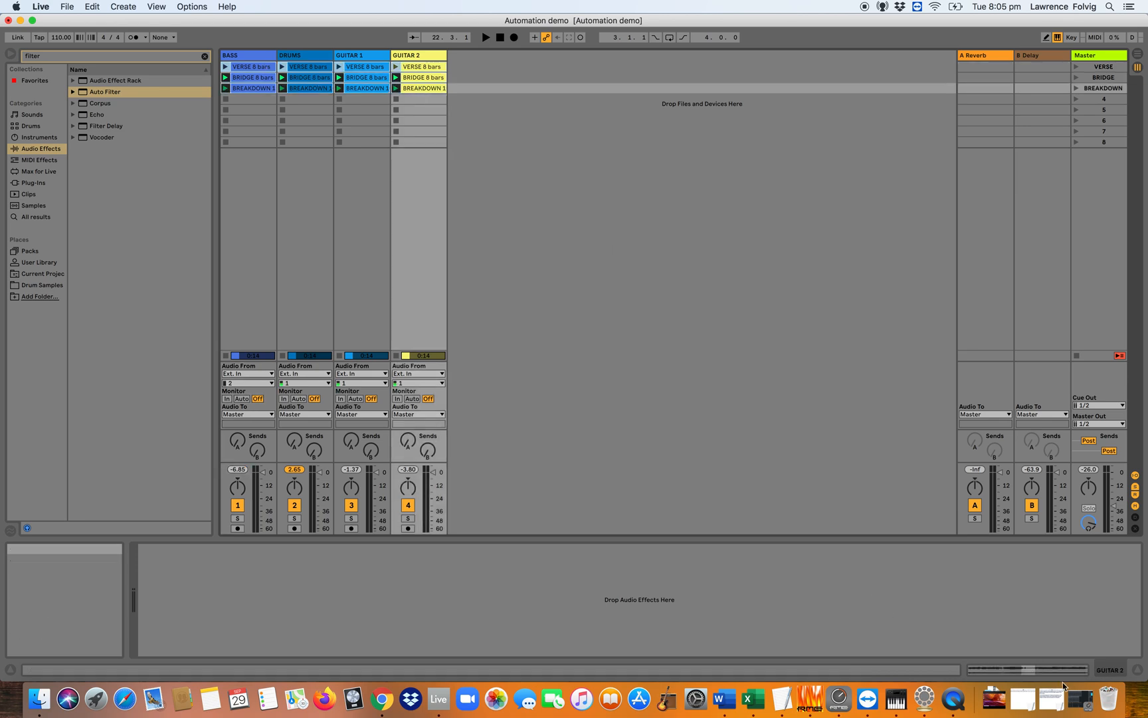
{"action": "left_click", "coordinate": [1023, 669]}
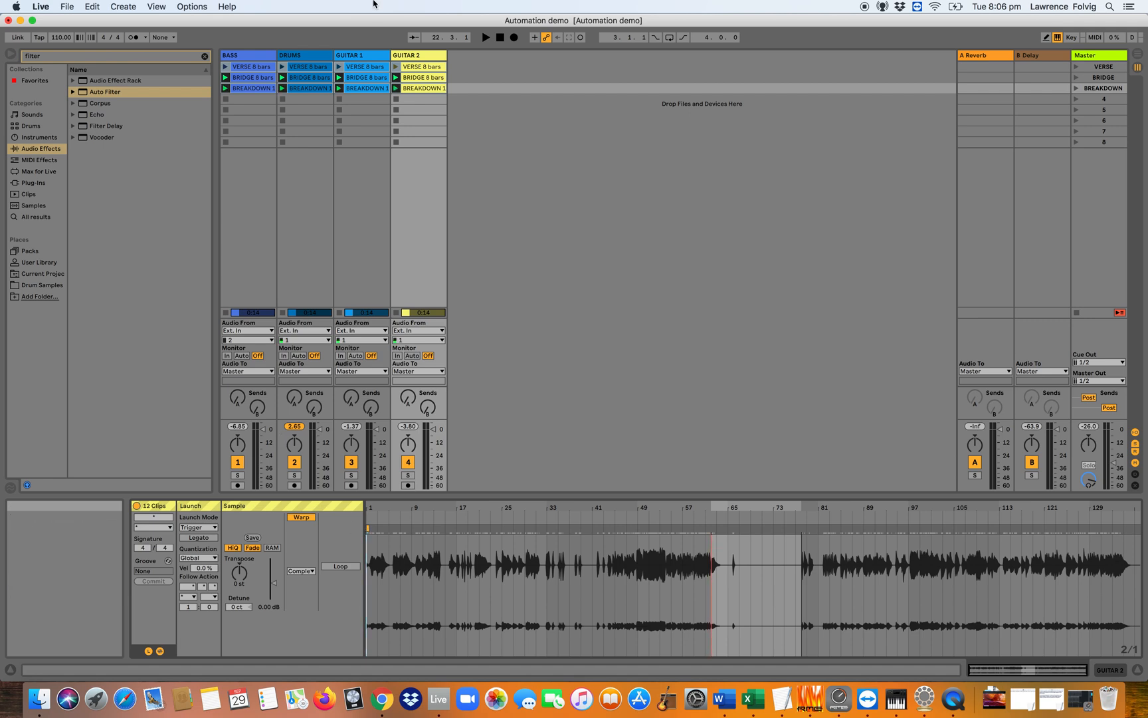
Set the follow action of the four VERSE clips to Next after 8 bars, with their Launch properties shown.
{"action": "left_click", "coordinate": [269, 67]}
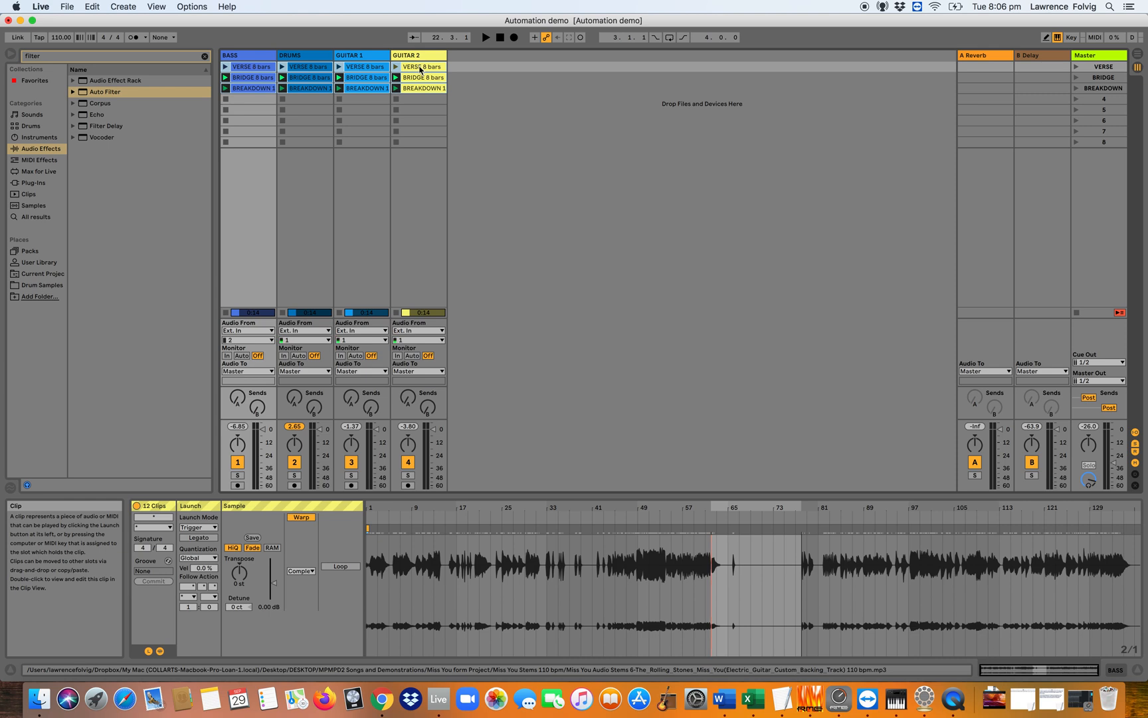
{"action": "left_click", "coordinate": [257, 71]}
{"action": "left_click", "coordinate": [414, 67]}
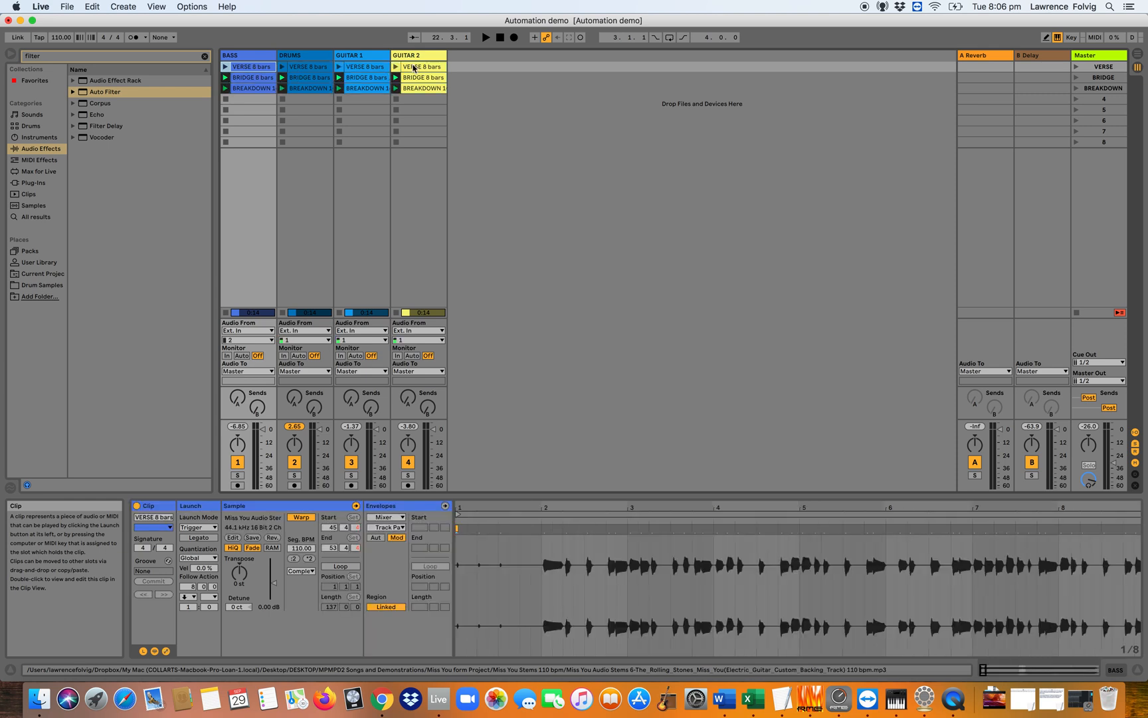
{"action": "left_click", "coordinate": [413, 68], "text": "shift"}
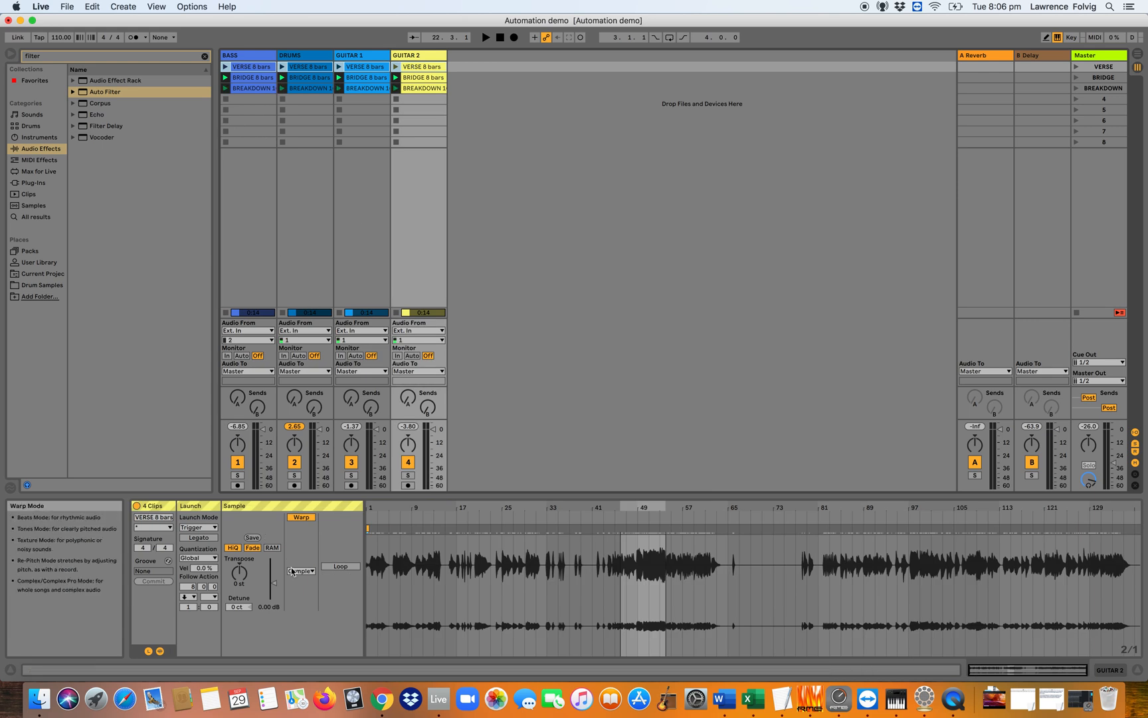
{"action": "left_click", "coordinate": [148, 651]}
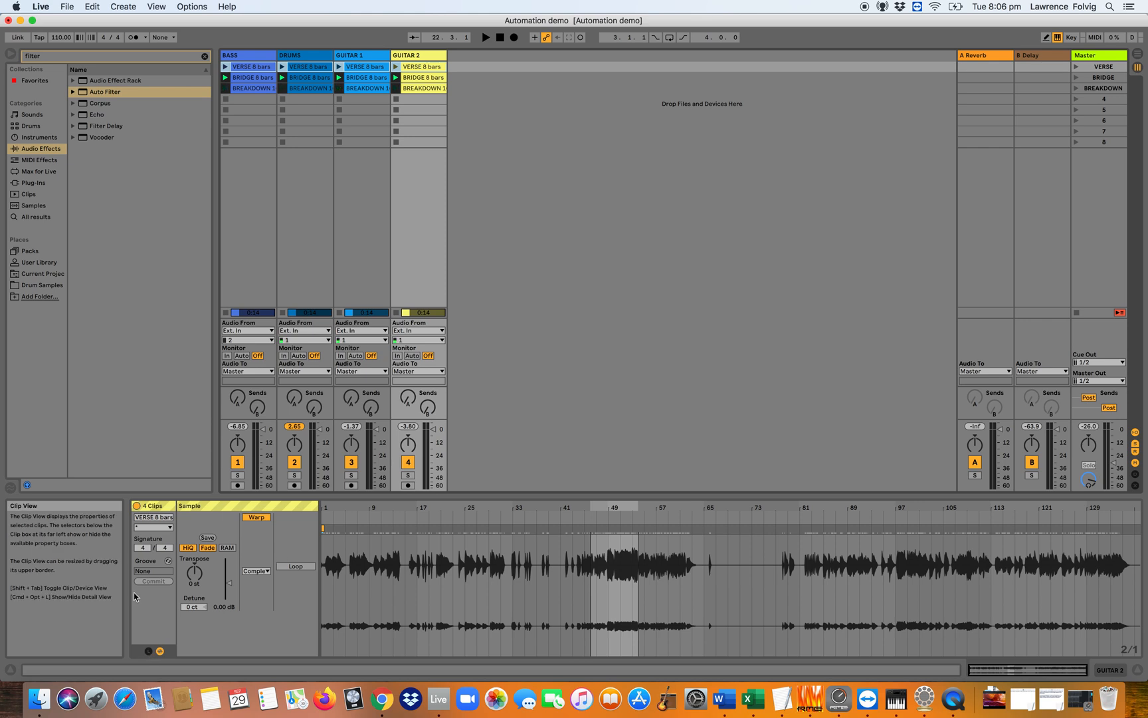
{"action": "left_click", "coordinate": [147, 651]}
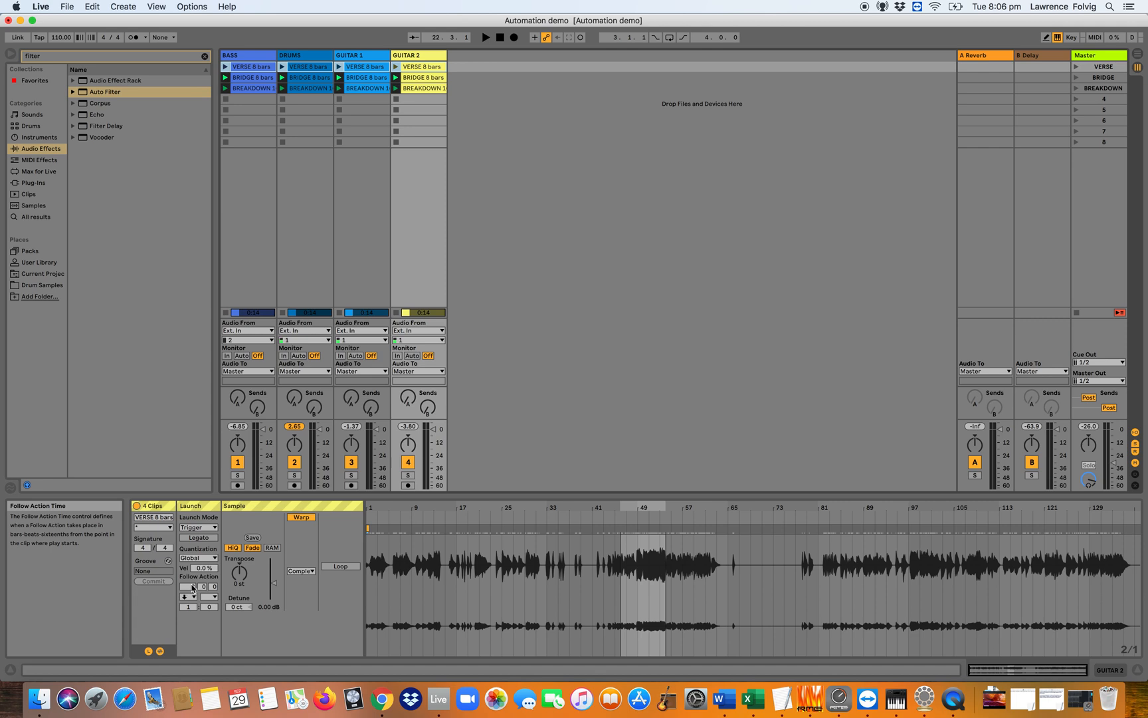
{"action": "left_click_drag", "start_coordinate": [190, 586], "coordinate": [193, 578]}
{"action": "left_click", "coordinate": [195, 596]}
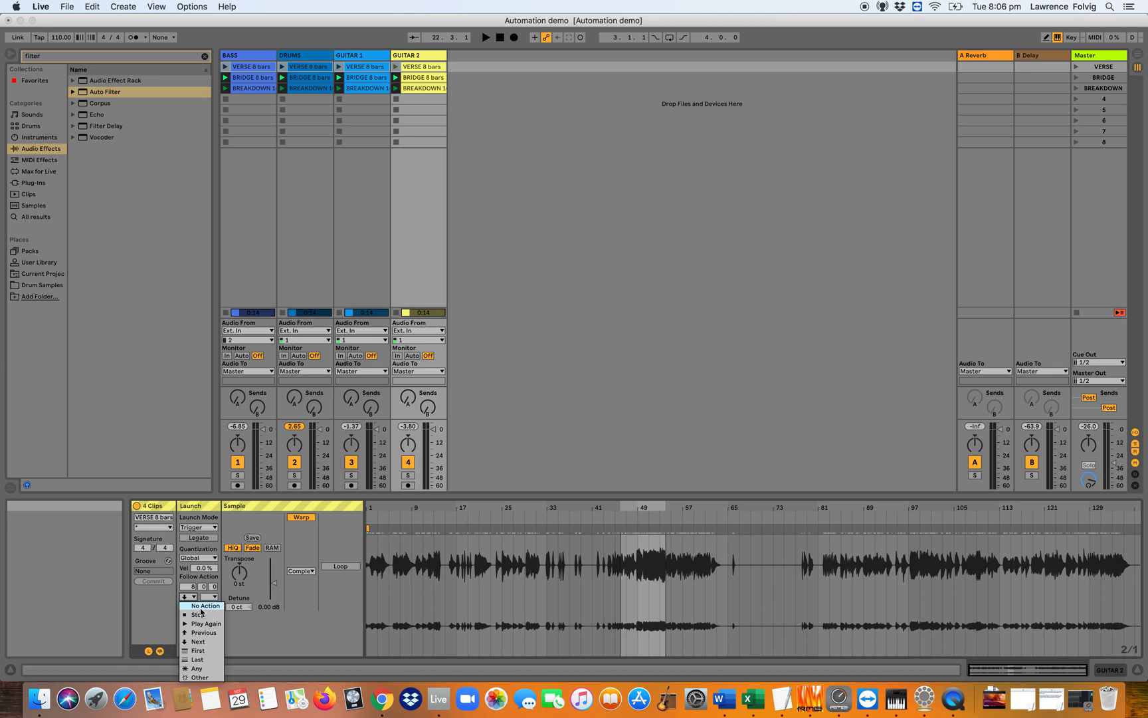
{"action": "left_click", "coordinate": [204, 643]}
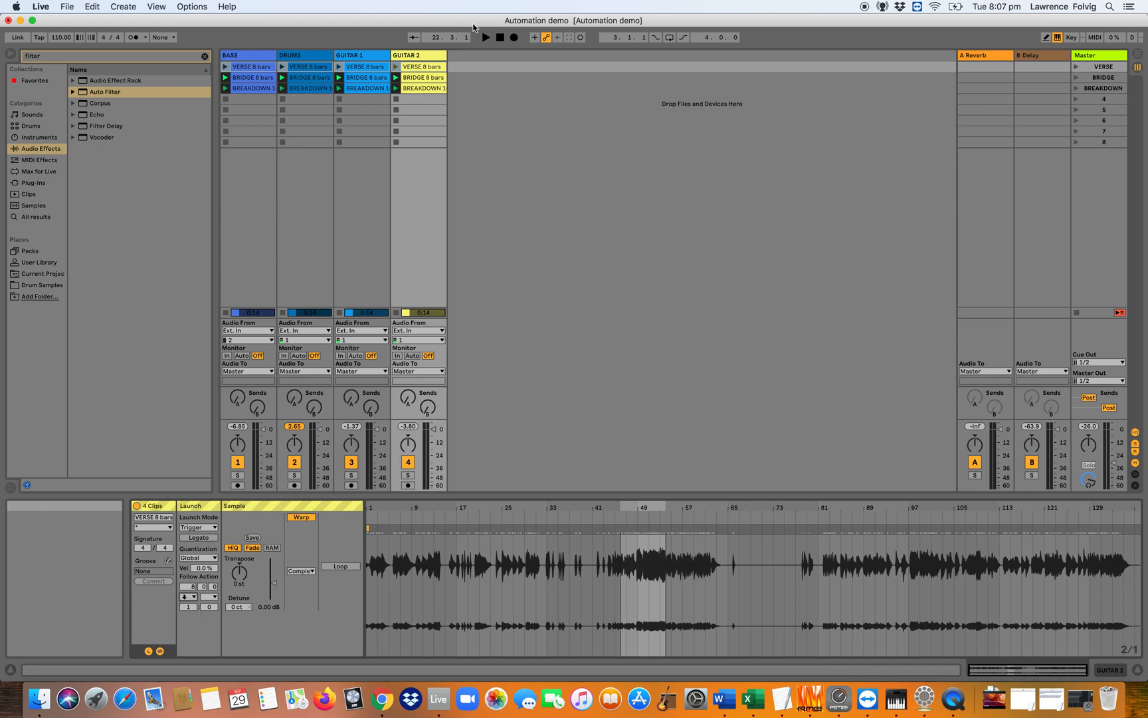
Review the follow action of the four BRIDGE clips, and set the follow action of the four BREAKDOWN clips to First.
{"action": "left_click", "coordinate": [264, 78]}
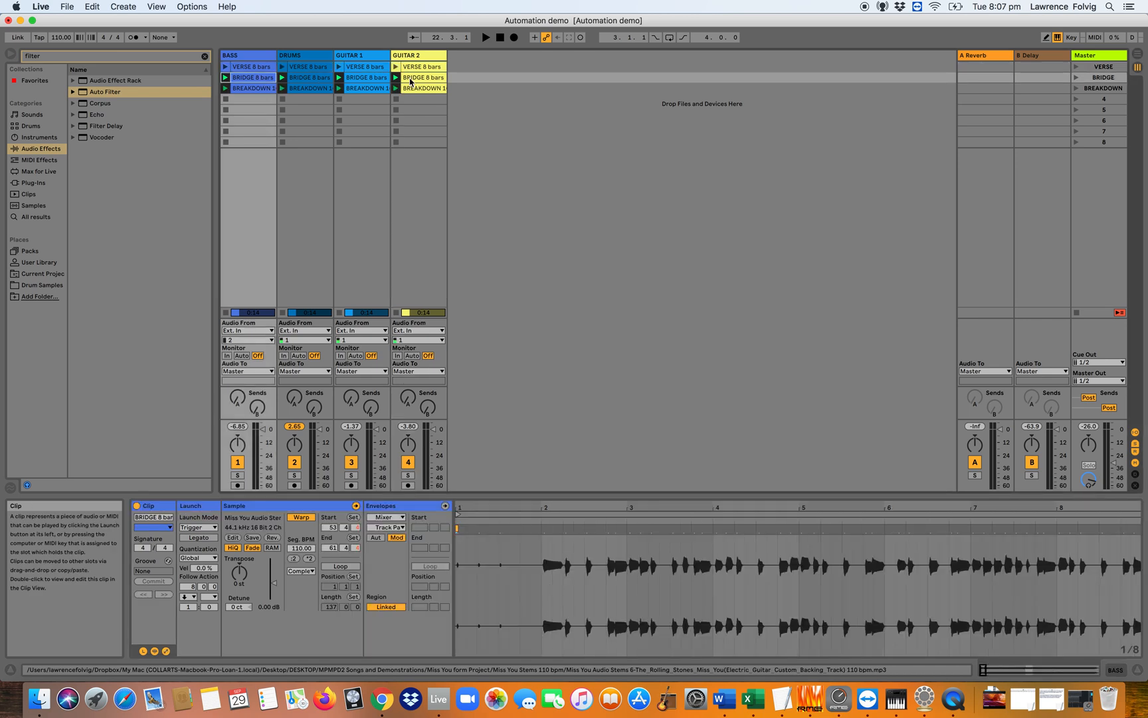
{"action": "left_click", "coordinate": [410, 80], "text": "shift"}
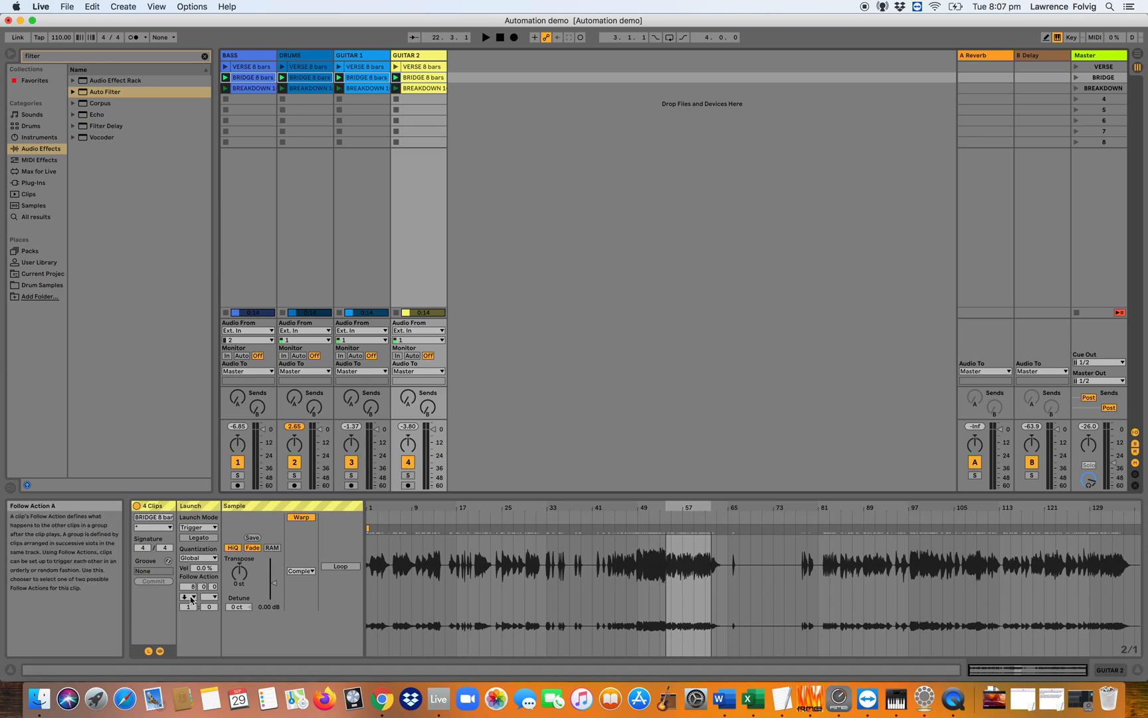
{"action": "left_click", "coordinate": [252, 87]}
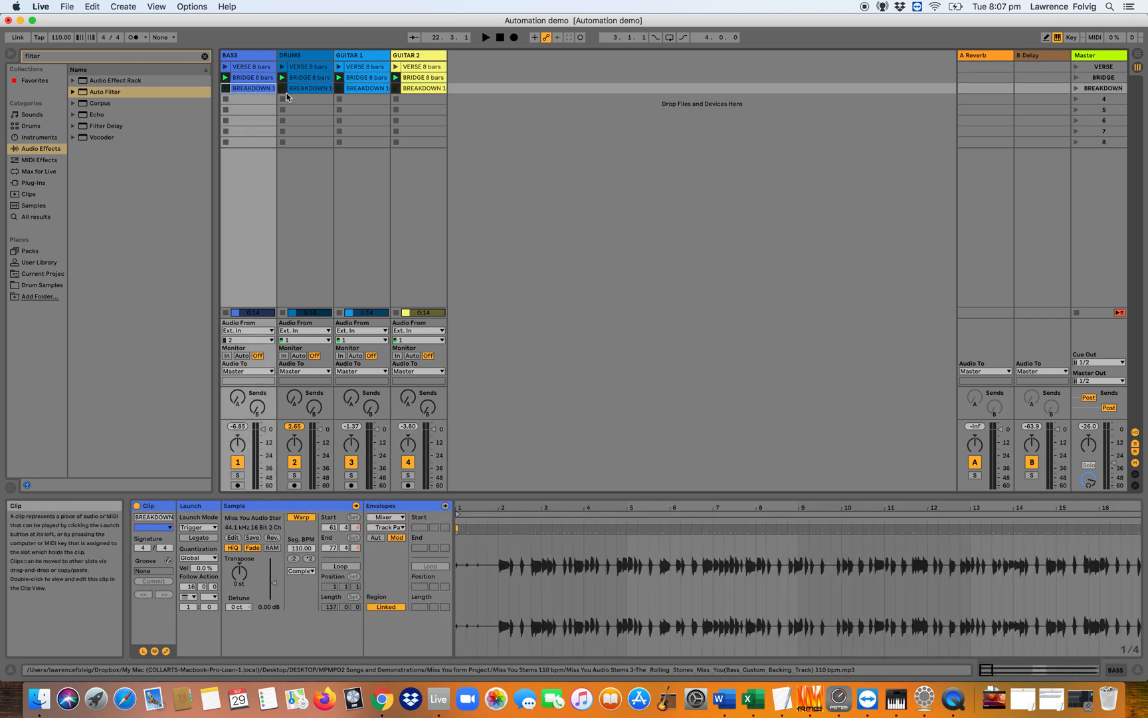
{"action": "left_click", "coordinate": [411, 89], "text": "shift"}
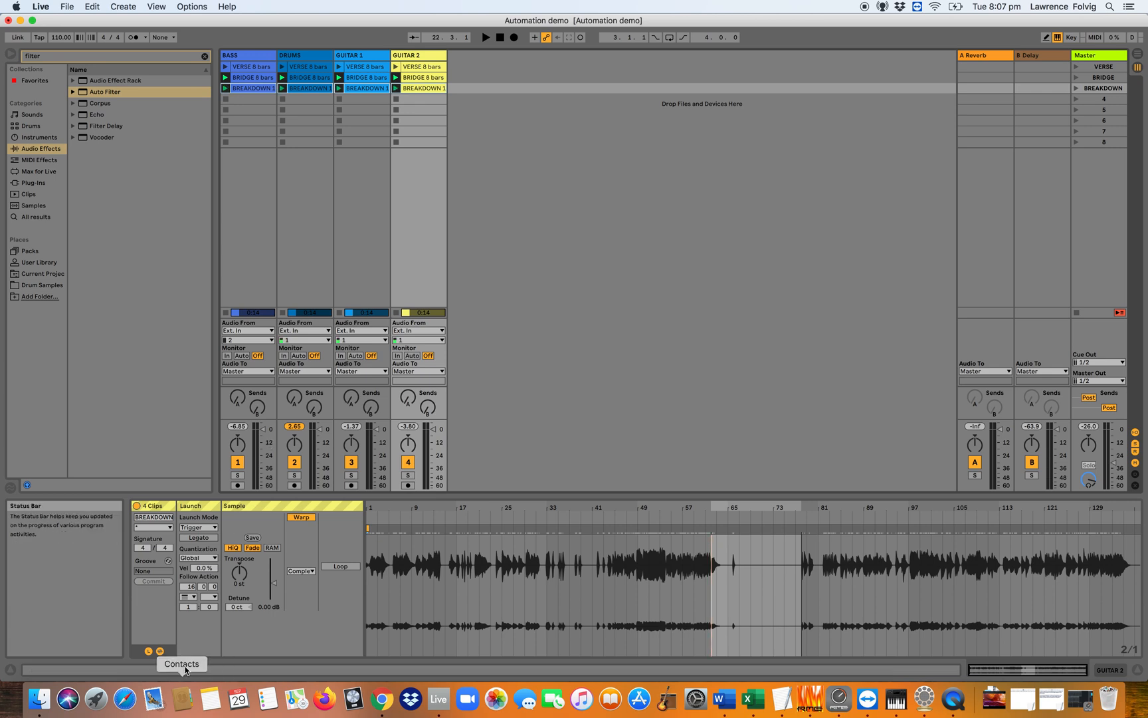
{"action": "left_click", "coordinate": [188, 597]}
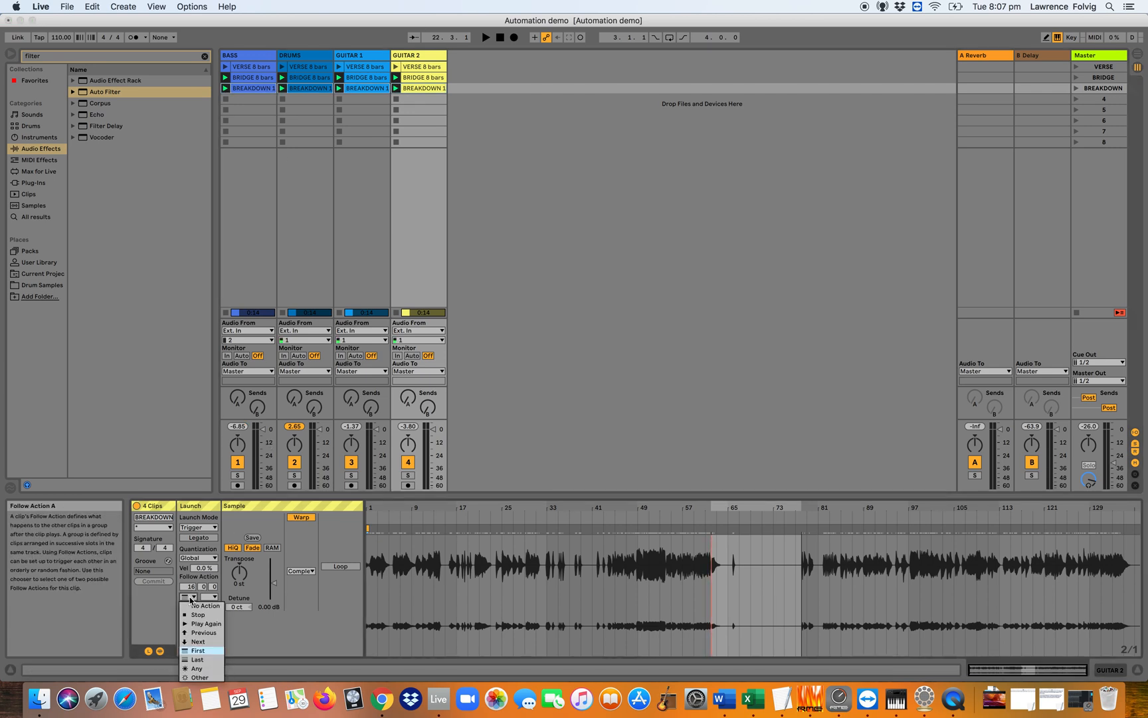
{"action": "left_click", "coordinate": [201, 651]}
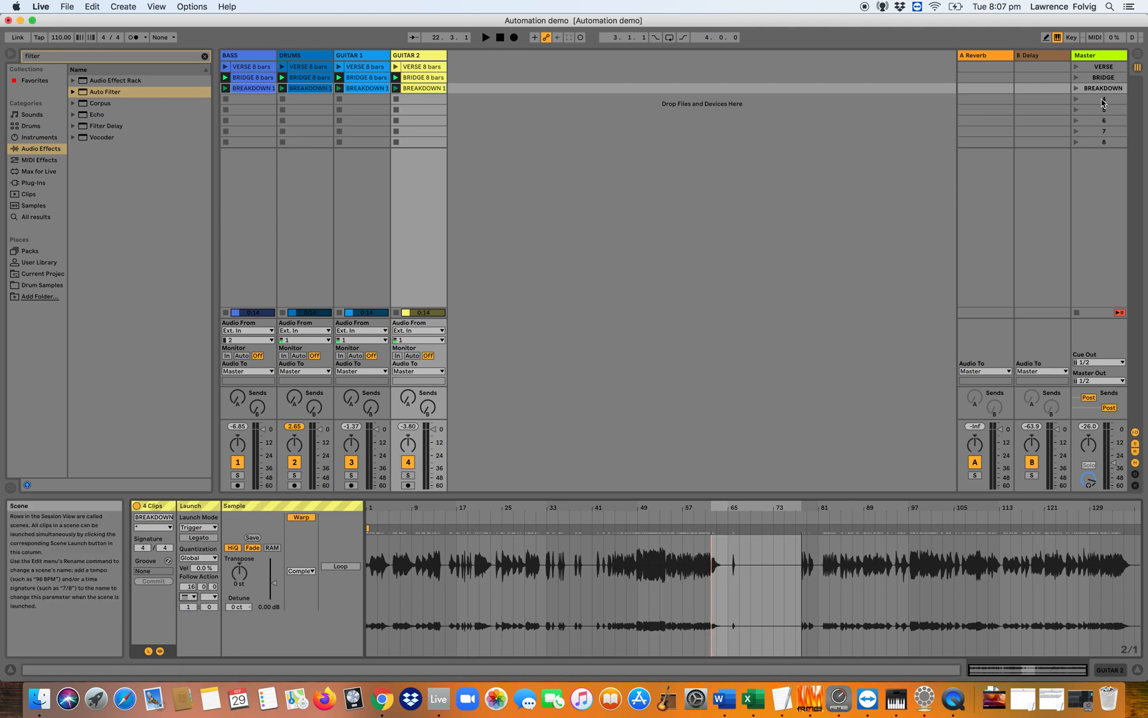
Launch the BREAKDOWN scene and show the arrangement Overview while it plays.
{"action": "left_click", "coordinate": [1076, 88]}
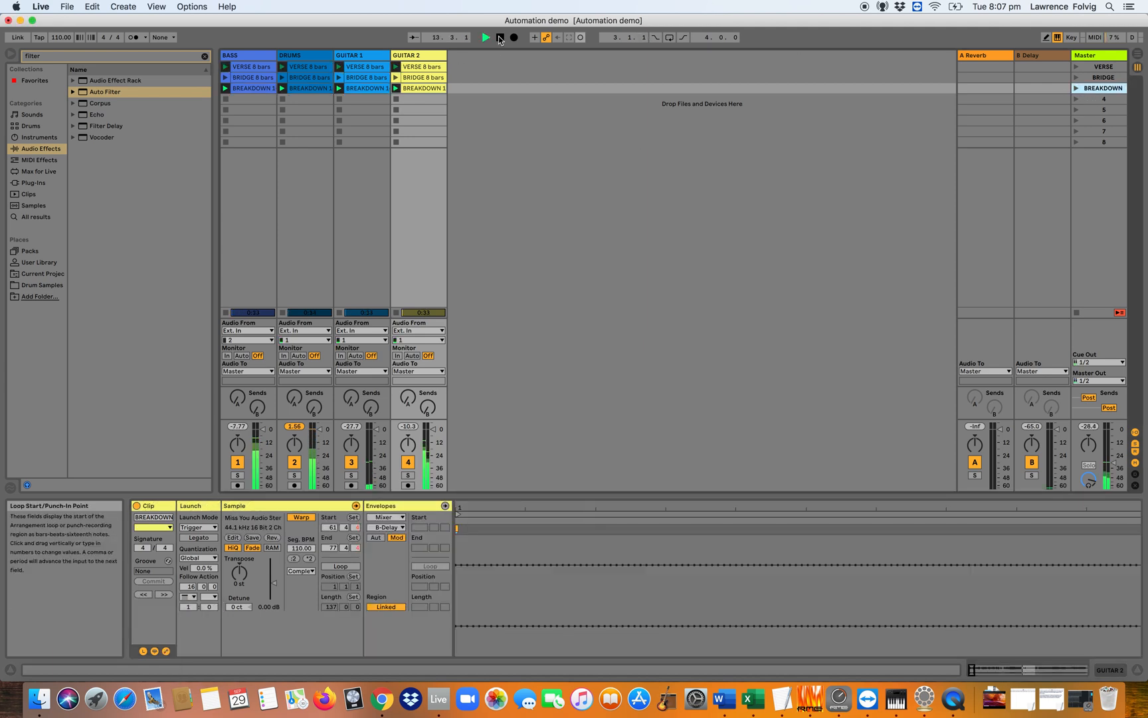
{"action": "left_click", "coordinate": [187, 7]}
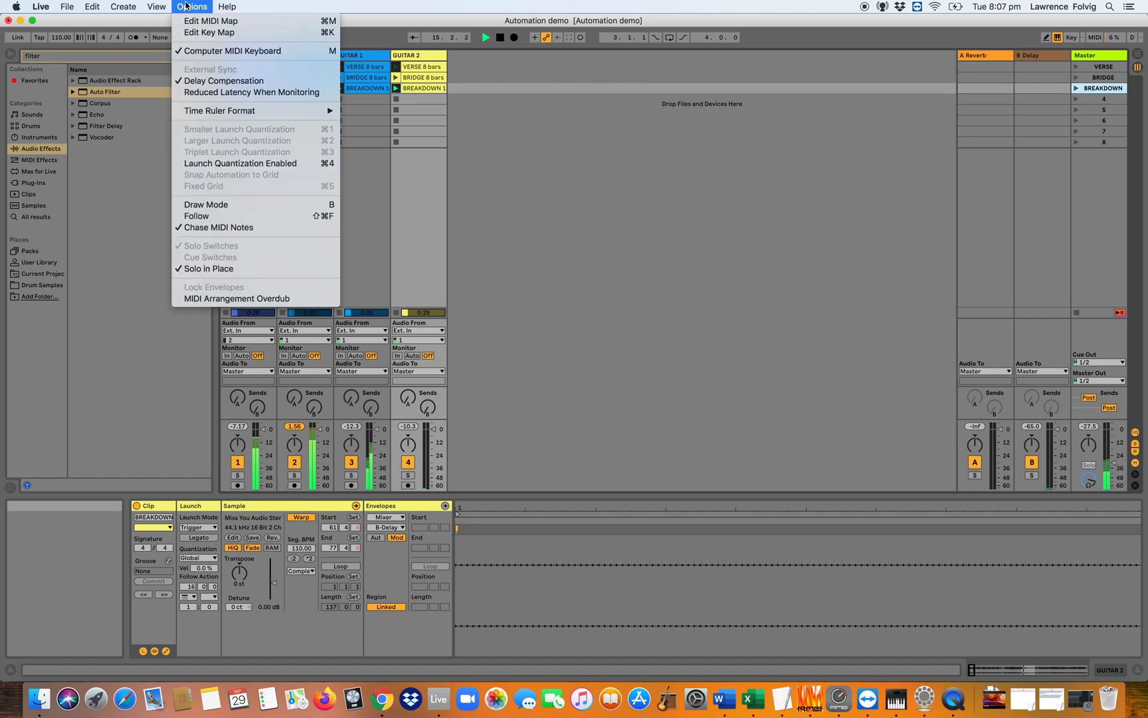
{"action": "mouse_move", "coordinate": [160, 5]}
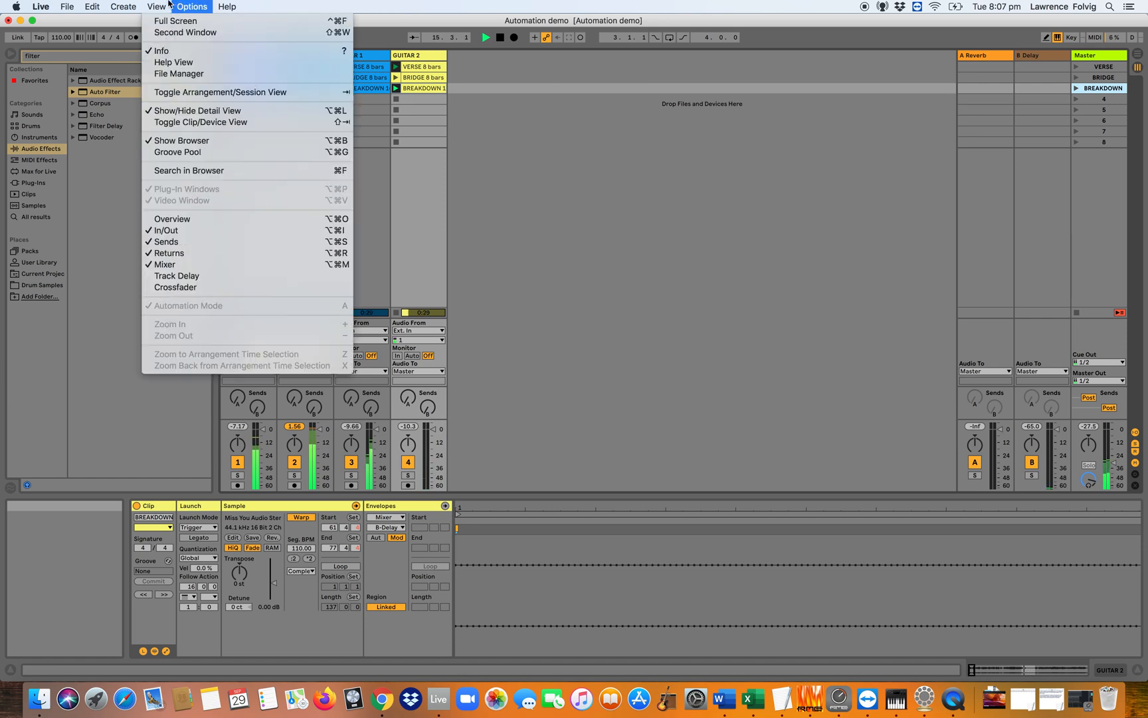
{"action": "left_click", "coordinate": [174, 219]}
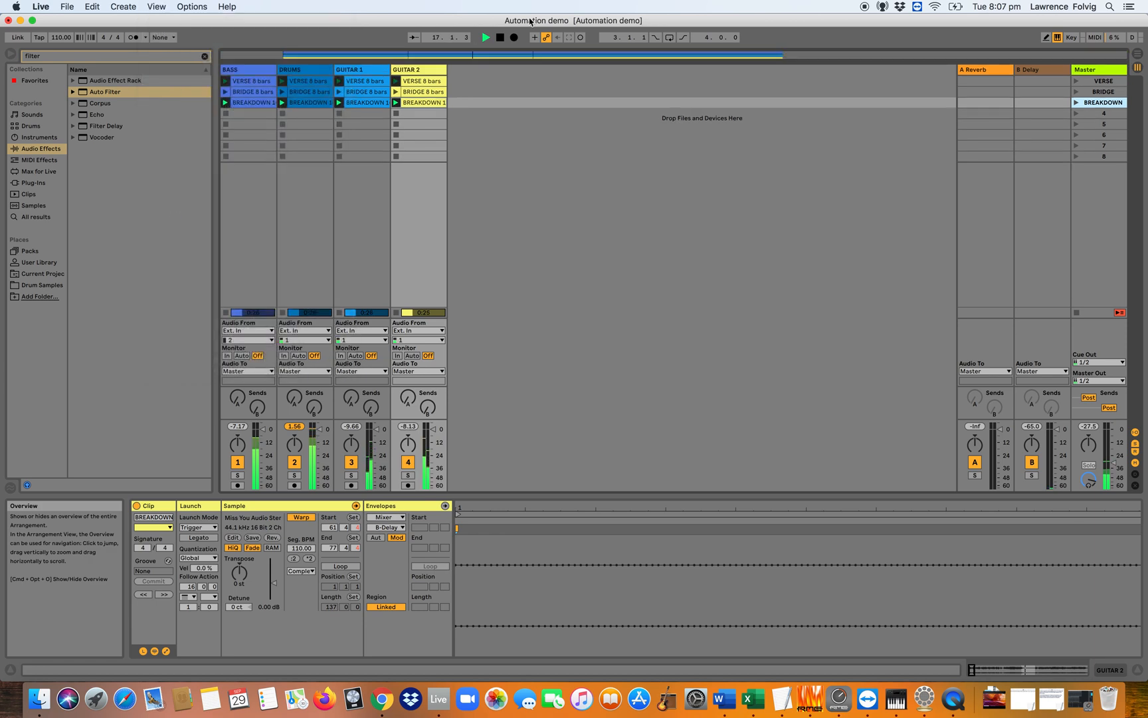
Jump playback forward twice in the Overview to audition the clips' follow actions, and stop playback.
{"action": "left_click", "coordinate": [556, 56]}
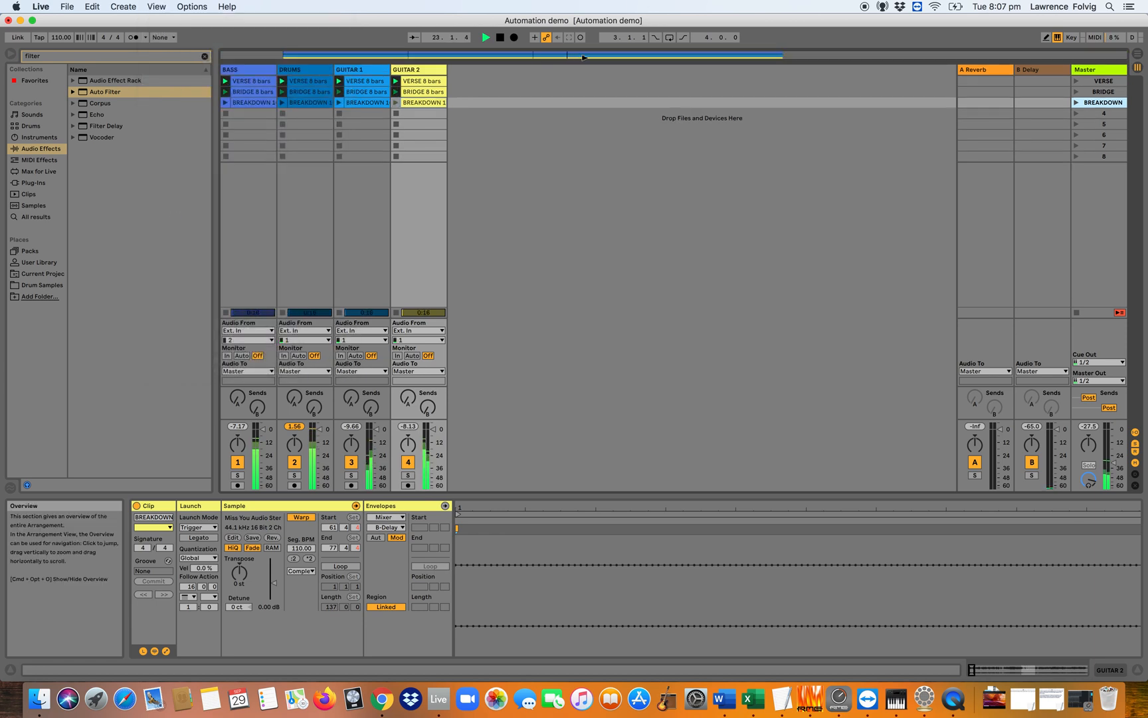
{"action": "left_click", "coordinate": [652, 57]}
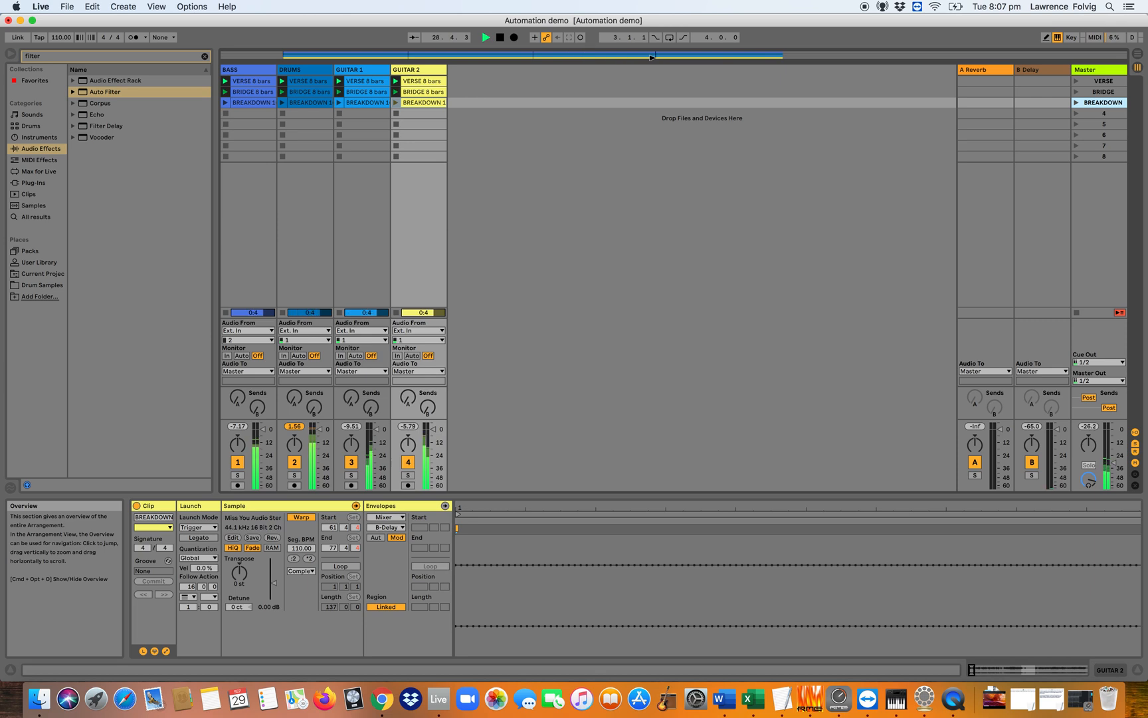
{"action": "key", "text": "space"}
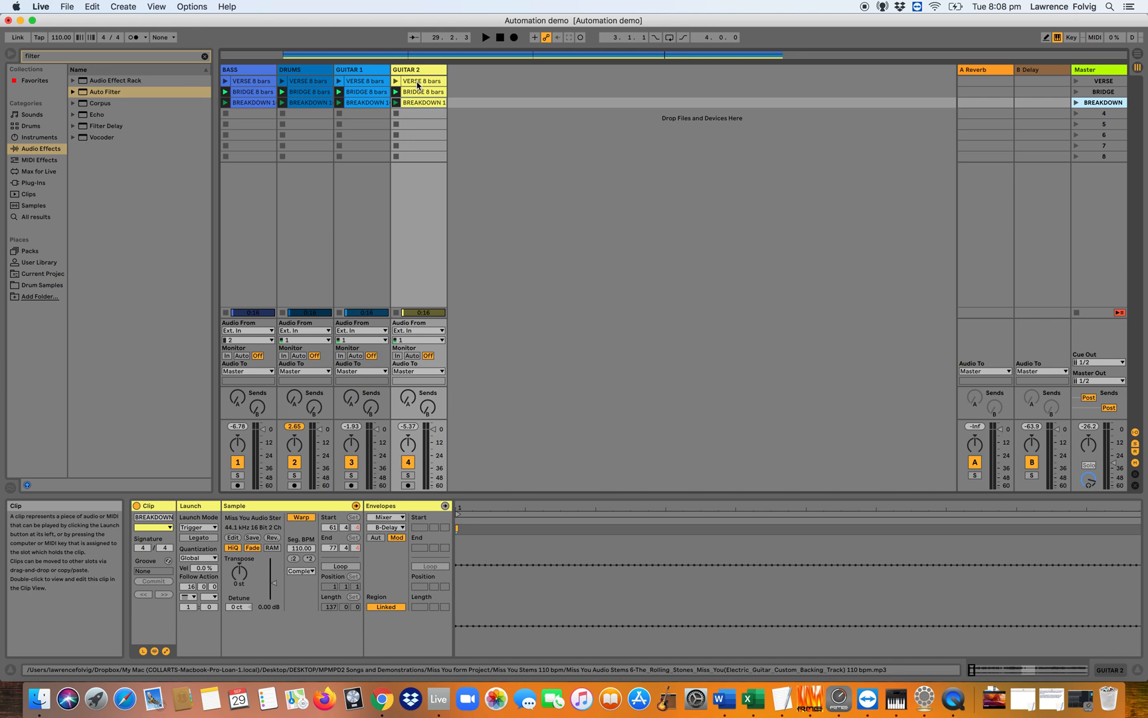
Inspect the VERSE clip on GUITAR 2 and the device chains of GUITAR 1 and GUITAR 2.
{"action": "left_click", "coordinate": [427, 79]}
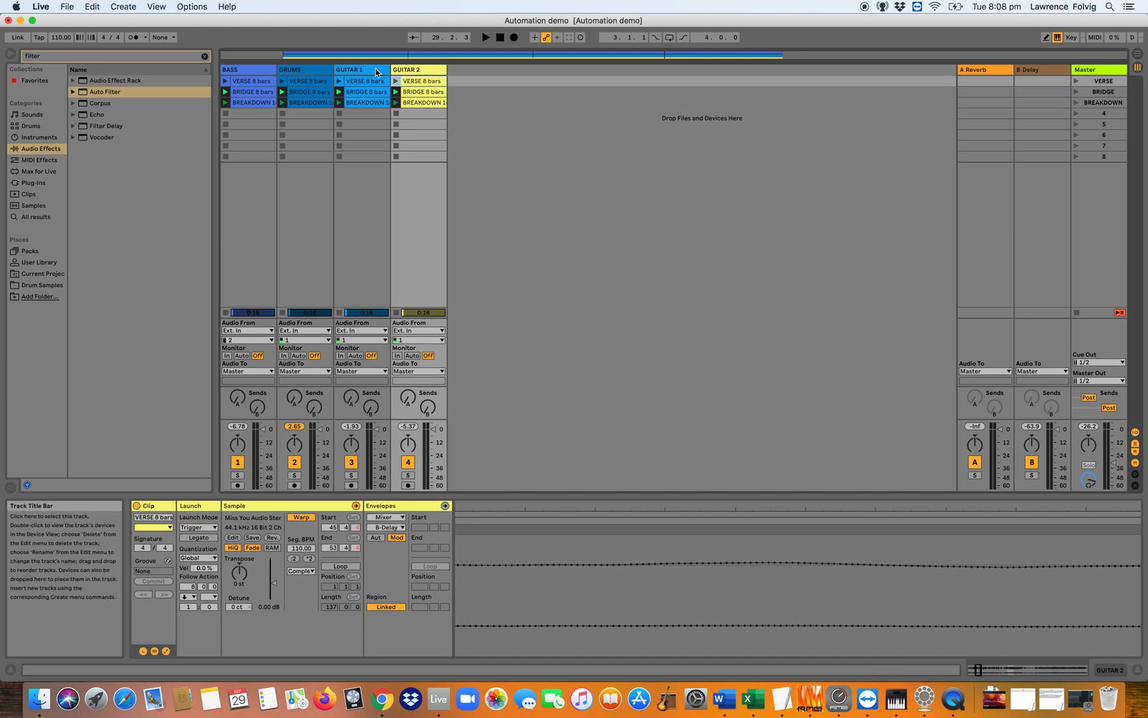
{"action": "left_click", "coordinate": [352, 70]}
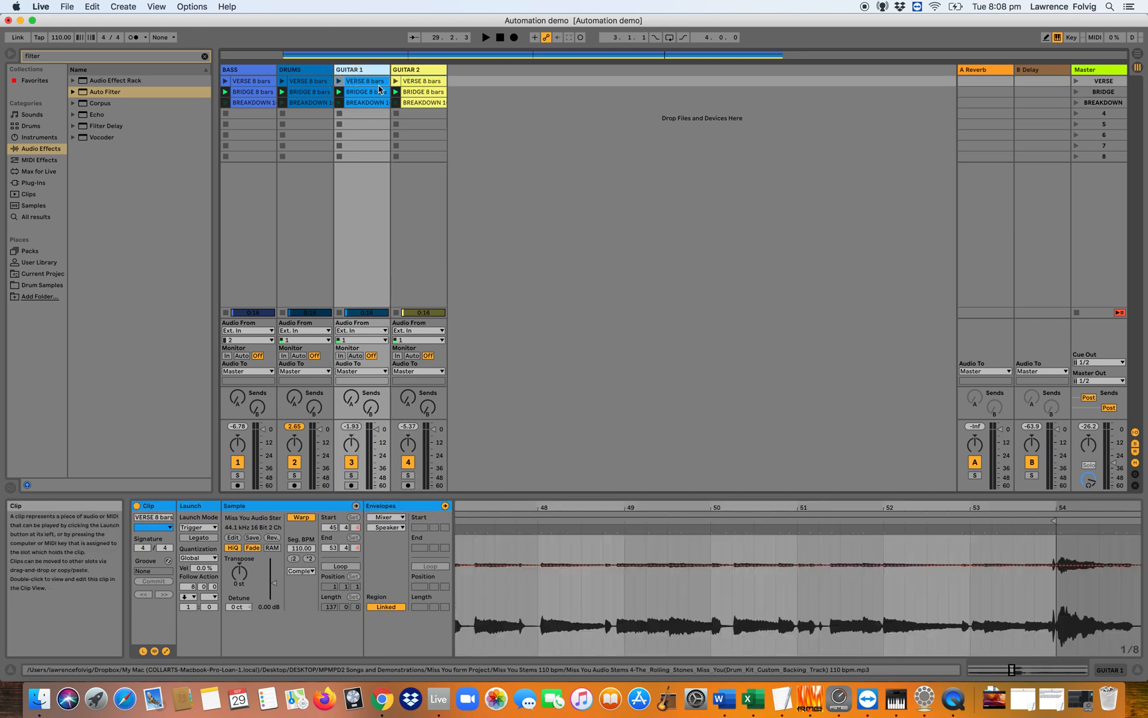
{"action": "left_click", "coordinate": [1109, 671]}
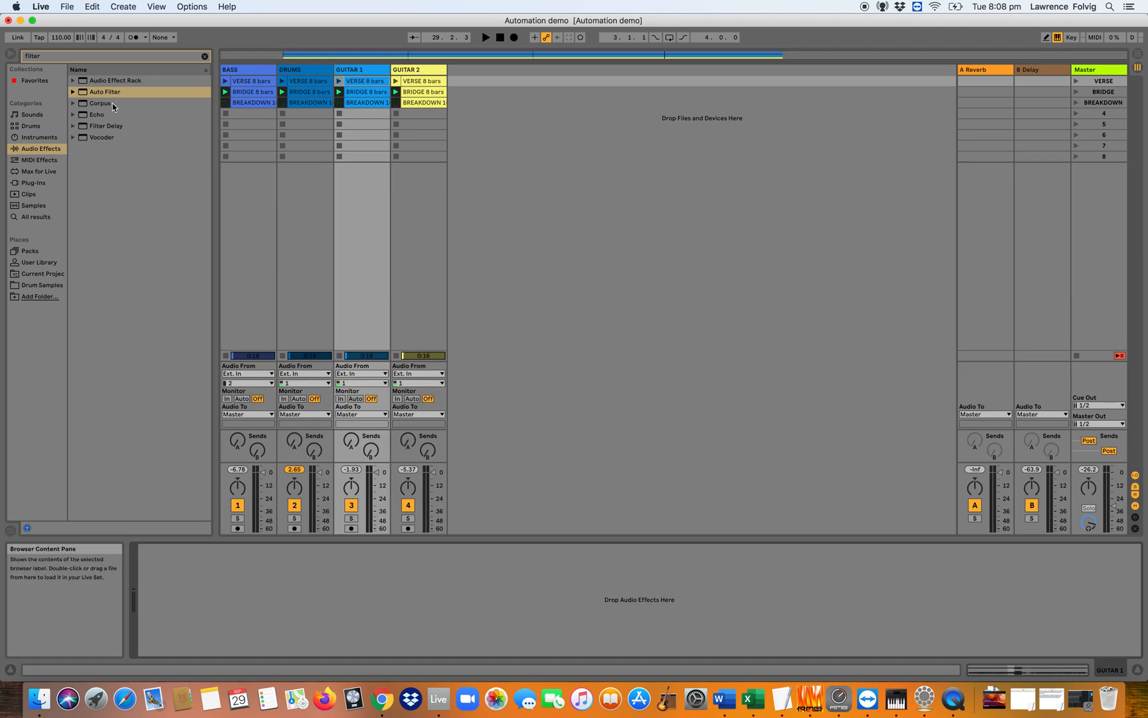
{"action": "left_click", "coordinate": [417, 70]}
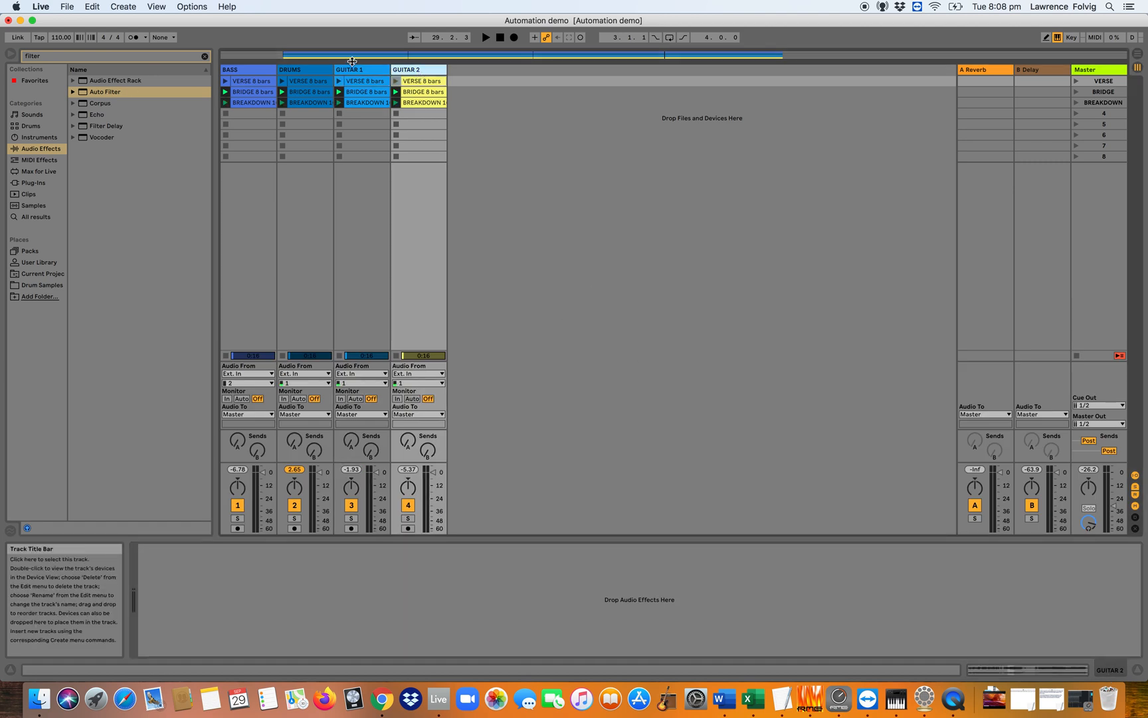
{"action": "left_click", "coordinate": [363, 67]}
{"action": "left_click", "coordinate": [101, 104]}
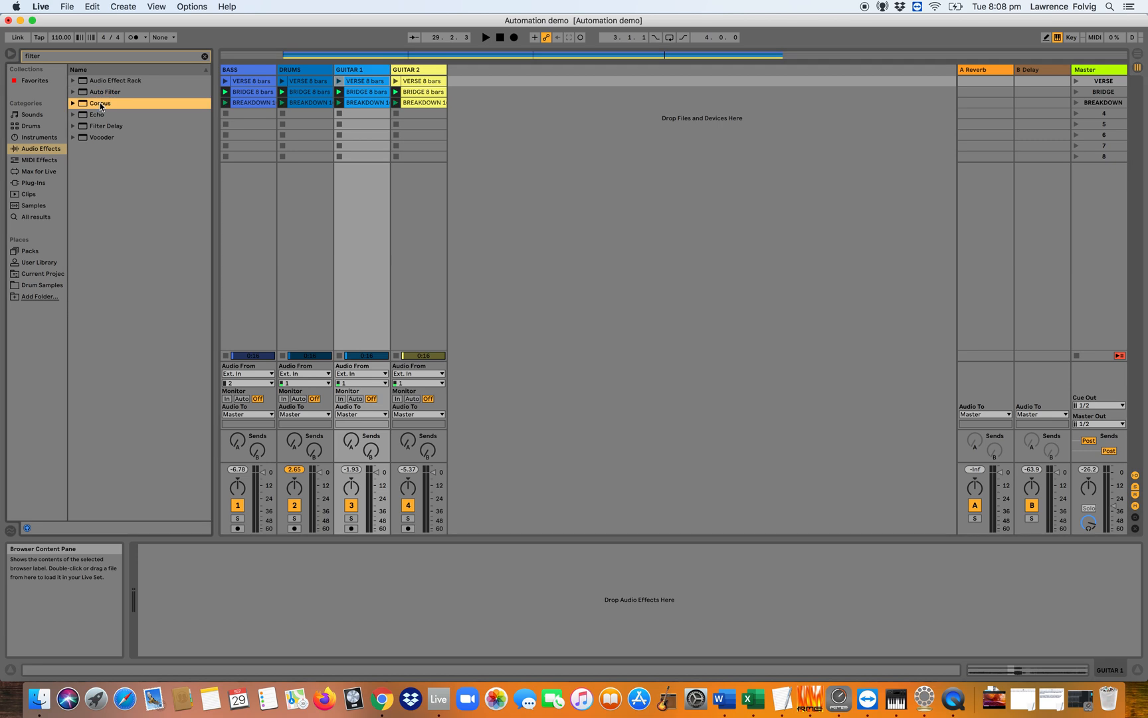
{"action": "double_click", "coordinate": [100, 103]}
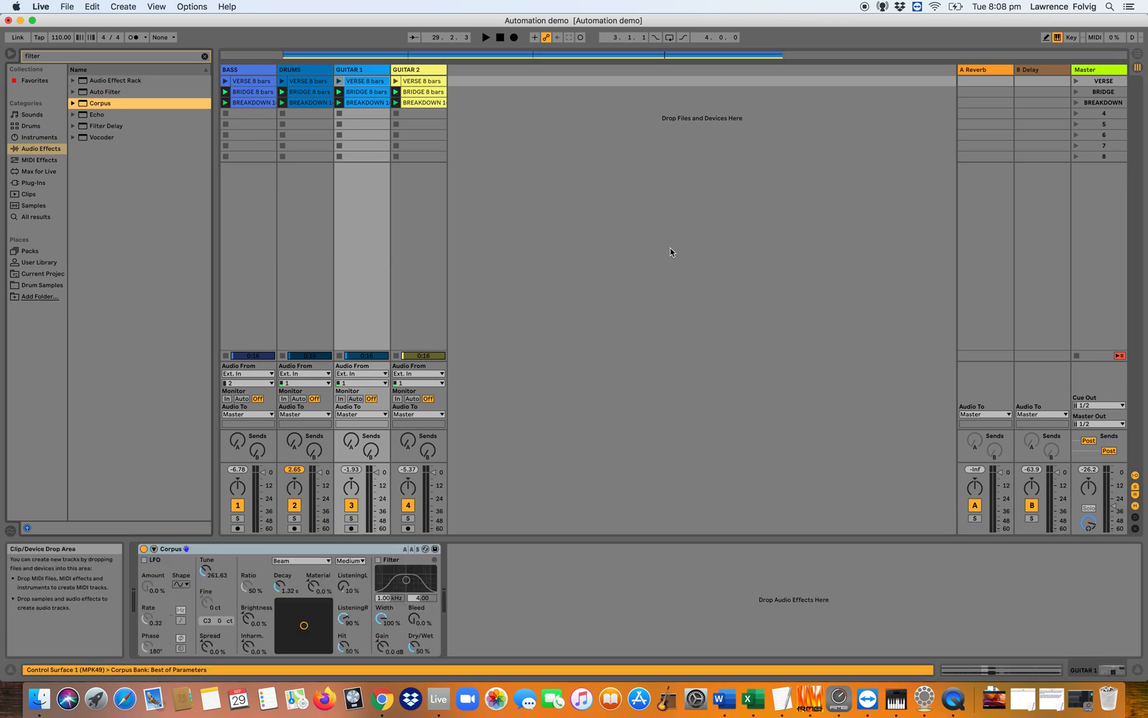
{"action": "left_click", "coordinate": [240, 550]}
{"action": "key", "text": "Delete"}
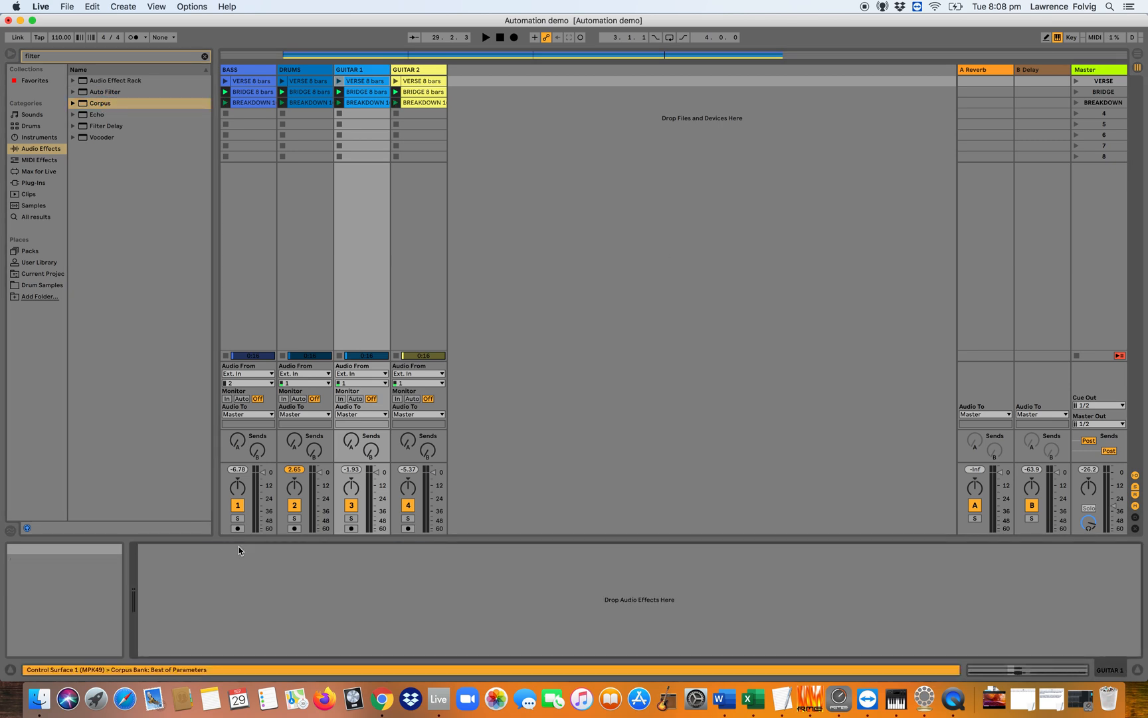
Search the audio effects for "cho" and add a Chorus to the GUITAR 1 track.
{"action": "left_click", "coordinate": [204, 55]}
{"action": "type", "text": "cho"}
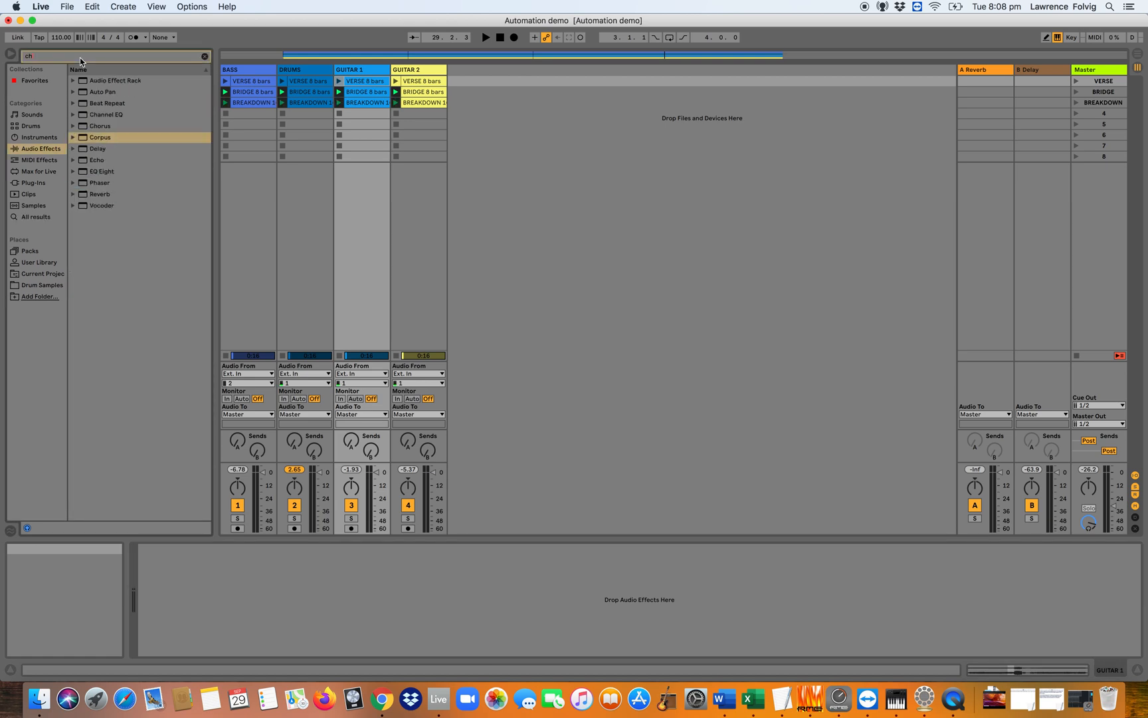
{"action": "double_click", "coordinate": [97, 116]}
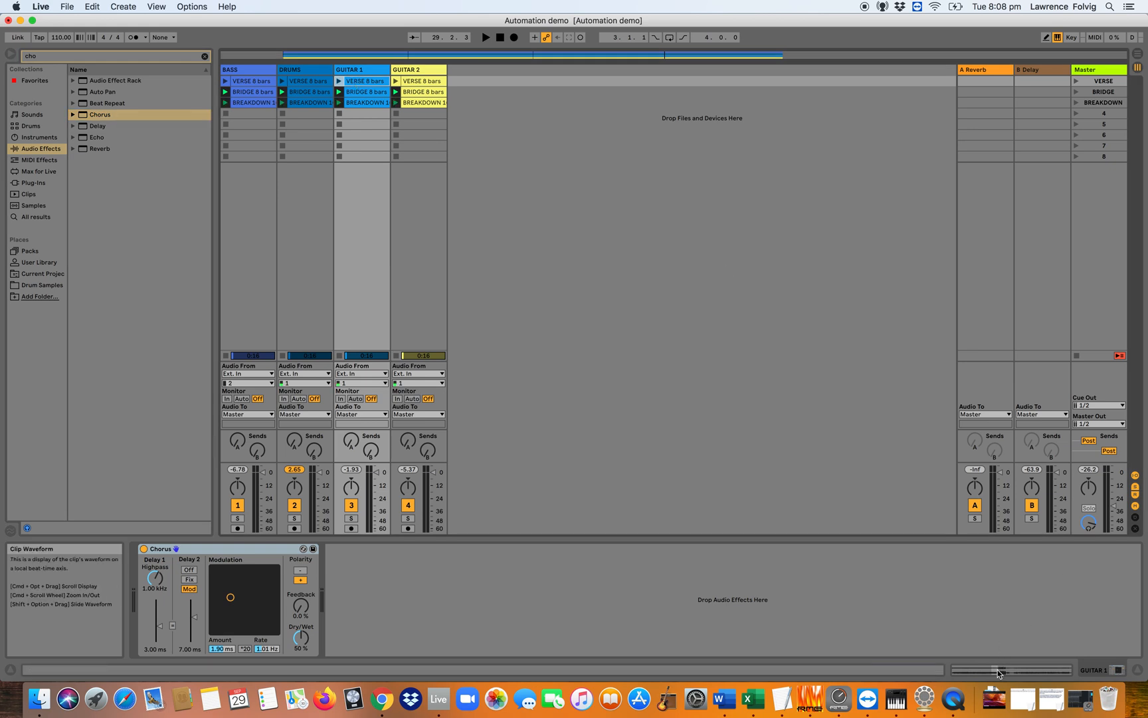
Choose Chorus as the envelope device for the GUITAR 1 VERSE clip and review which of its parameters can be automated.
{"action": "key", "text": "shift+Tab"}
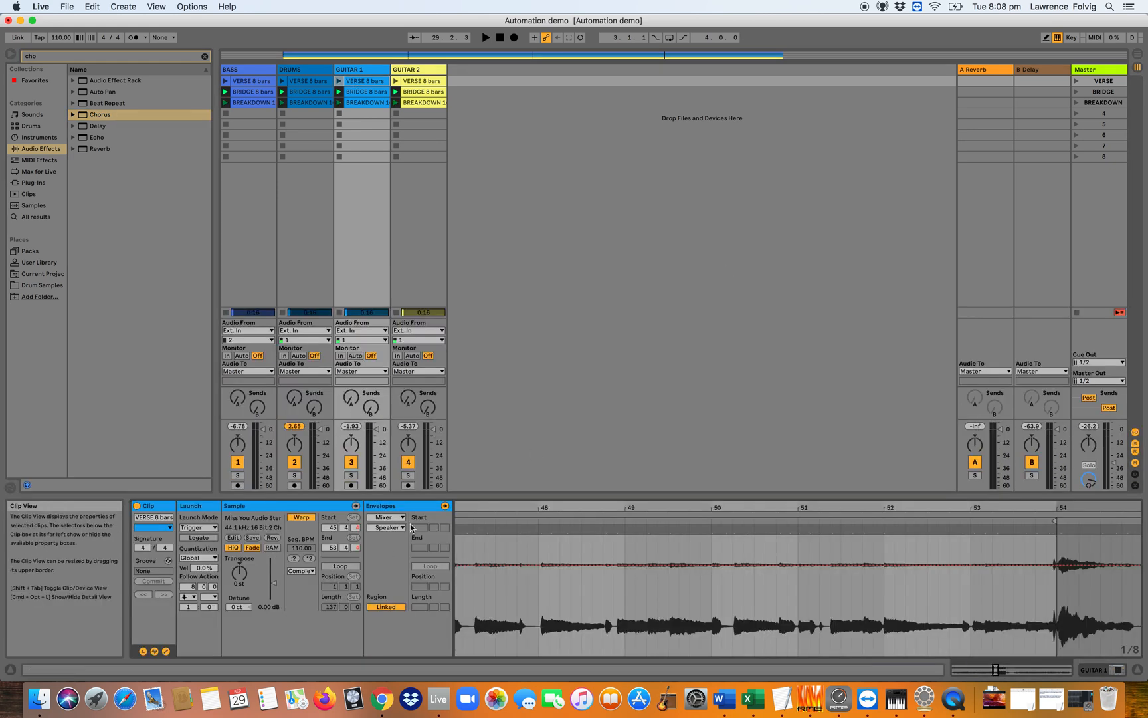
{"action": "left_click", "coordinate": [394, 517]}
{"action": "left_click", "coordinate": [388, 536]}
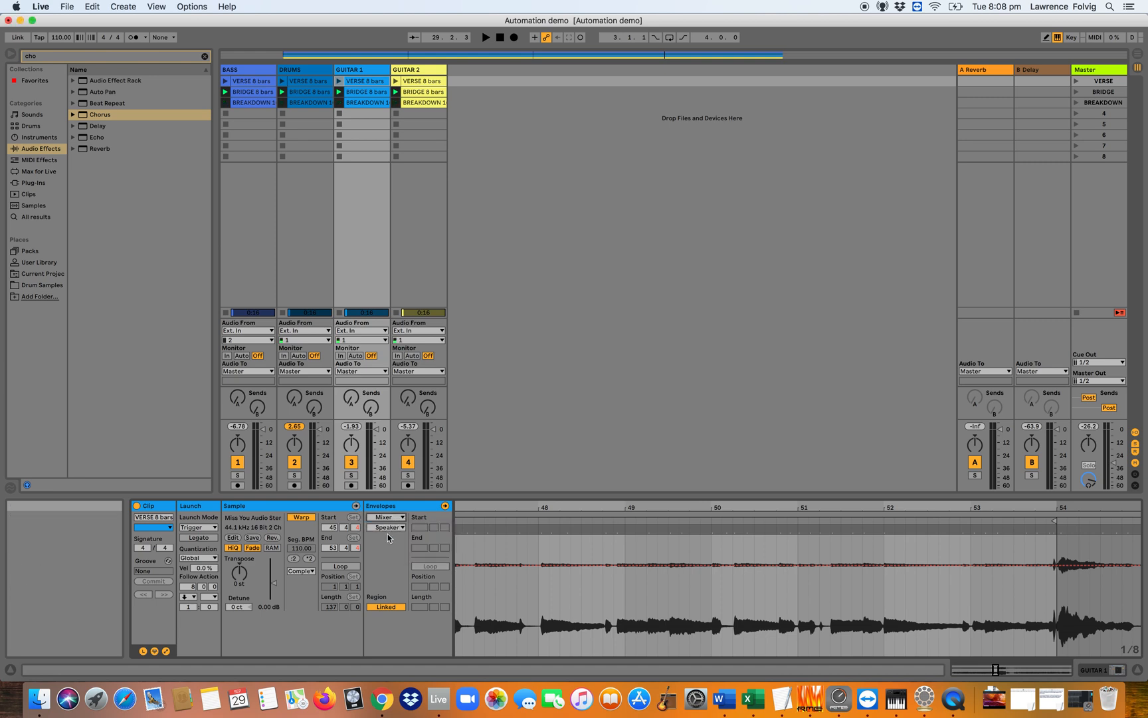
{"action": "left_click", "coordinate": [396, 527]}
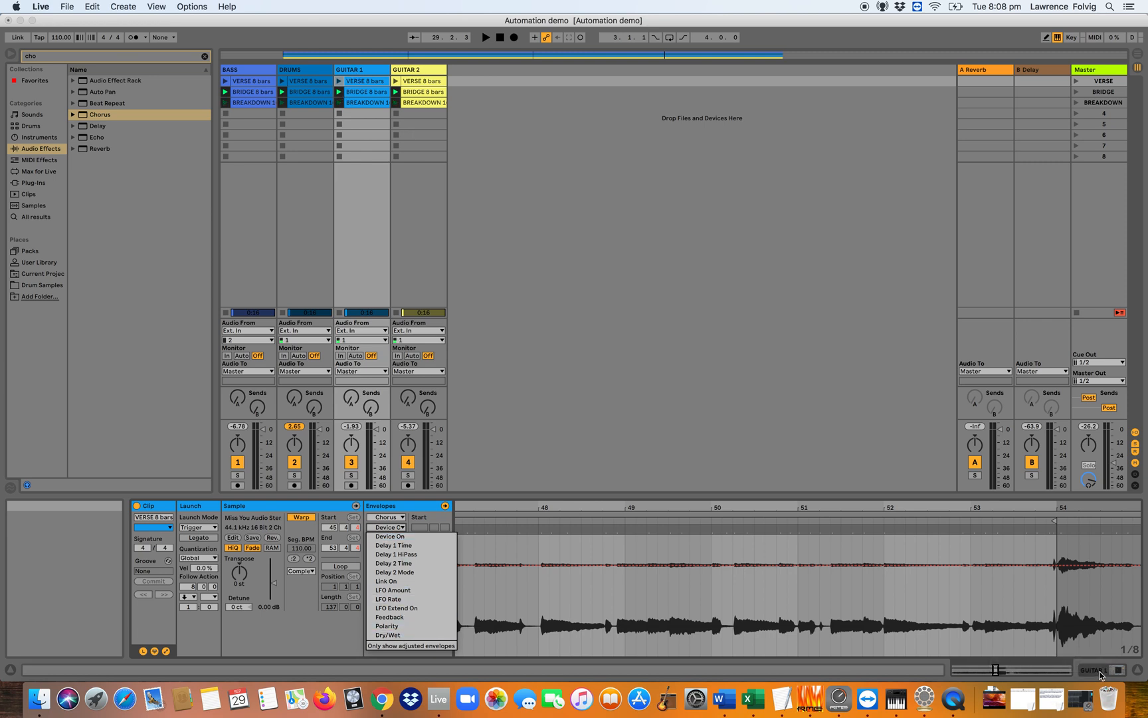
{"action": "left_click", "coordinate": [520, 590]}
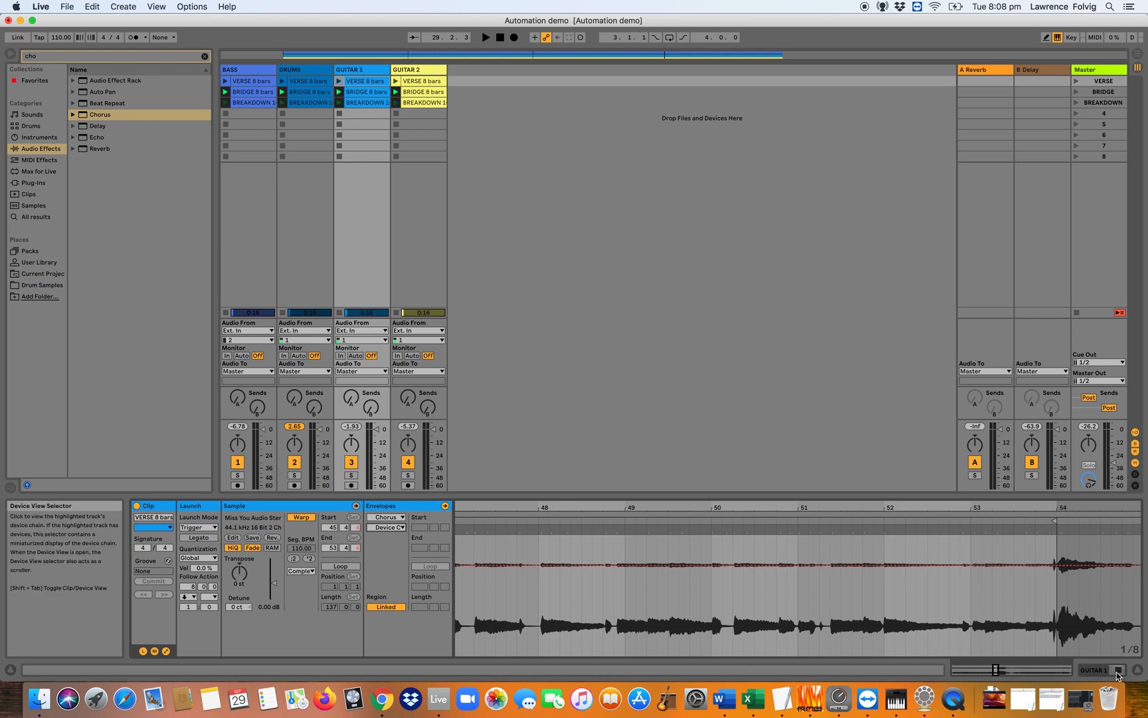
Set the Chorus modulation amount to 0.70 ms and its rate to 0.54 Hz.
{"action": "left_click", "coordinate": [1098, 670]}
{"action": "mouse_move", "coordinate": [222, 648]}
{"action": "left_mouse_down"}
{"action": "mouse_move", "coordinate": [222, 628]}
{"action": "mouse_move", "coordinate": [231, 652]}
{"action": "left_mouse_up"}
{"action": "left_click", "coordinate": [260, 649]}
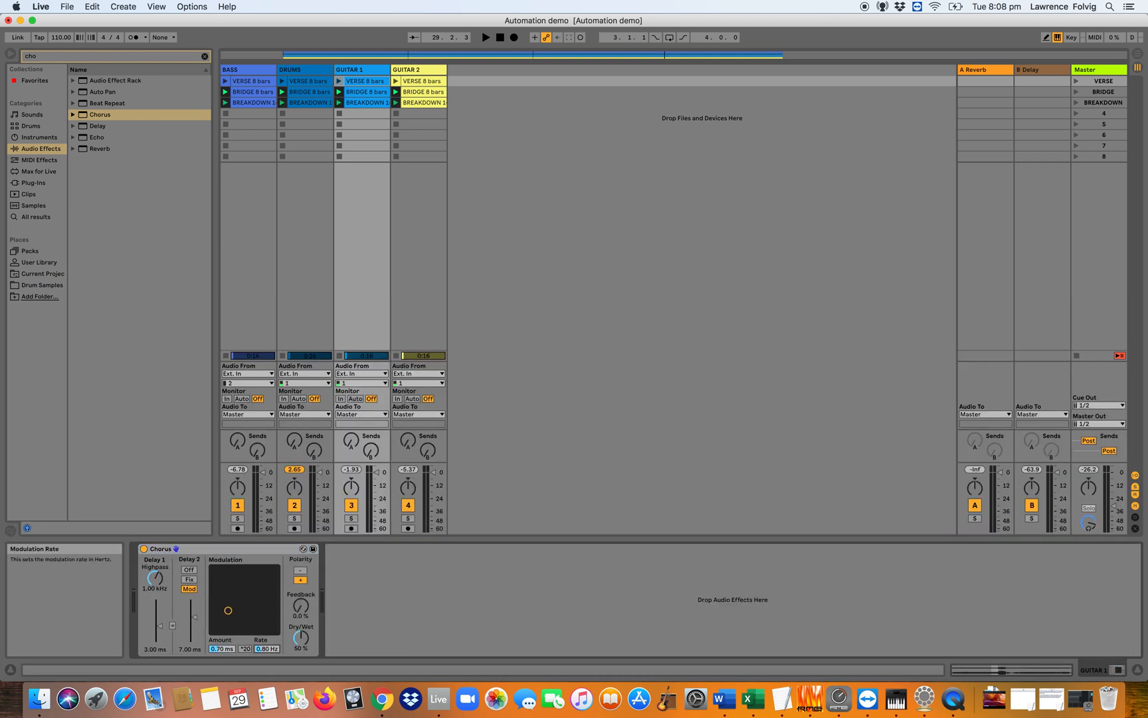
{"action": "left_click", "coordinate": [215, 649]}
With the VERSE scene playing, draw the GUITAR 1 VERSE clip's LFO Amount envelope rising from bar 46 to about 5.15 ms and falling by bar 52.
{"action": "left_click", "coordinate": [353, 82]}
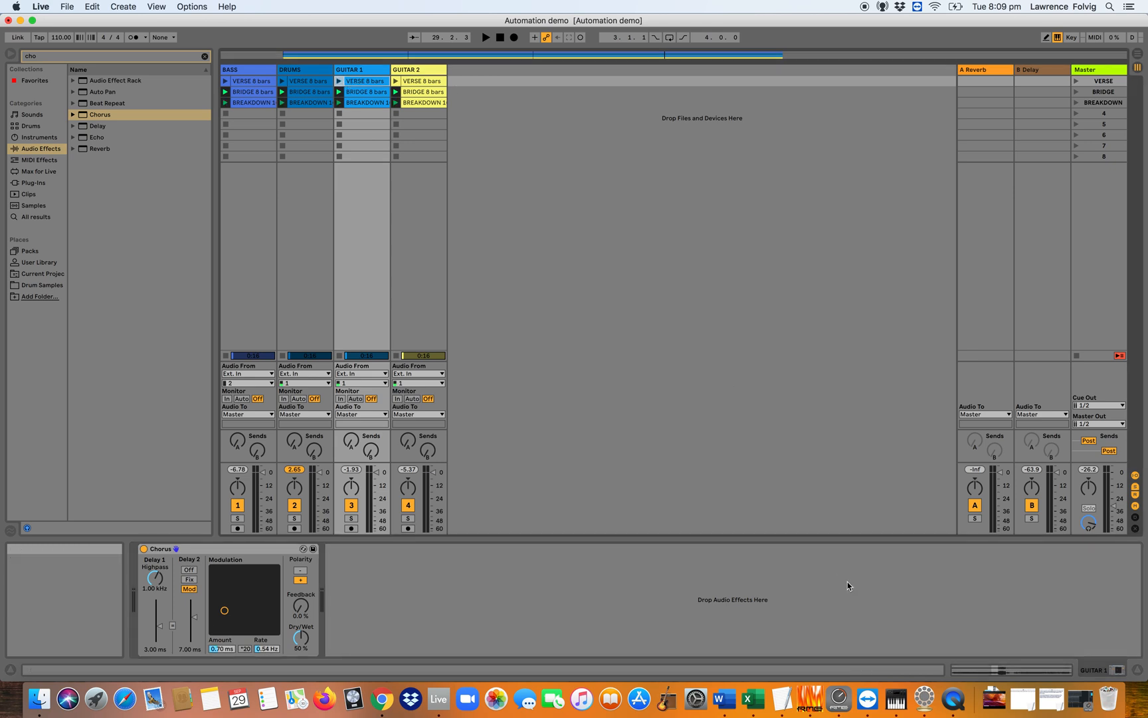
{"action": "left_click", "coordinate": [992, 669]}
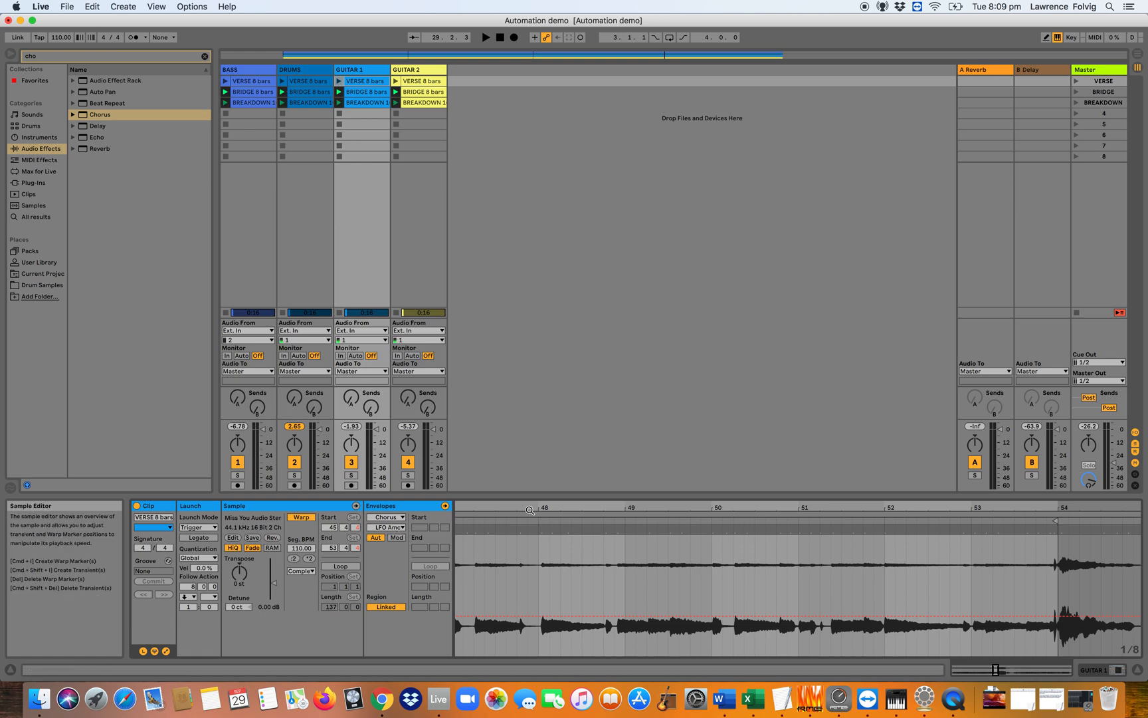
{"action": "left_click_drag", "start_coordinate": [527, 509], "coordinate": [537, 474]}
{"action": "left_click", "coordinate": [1077, 81]}
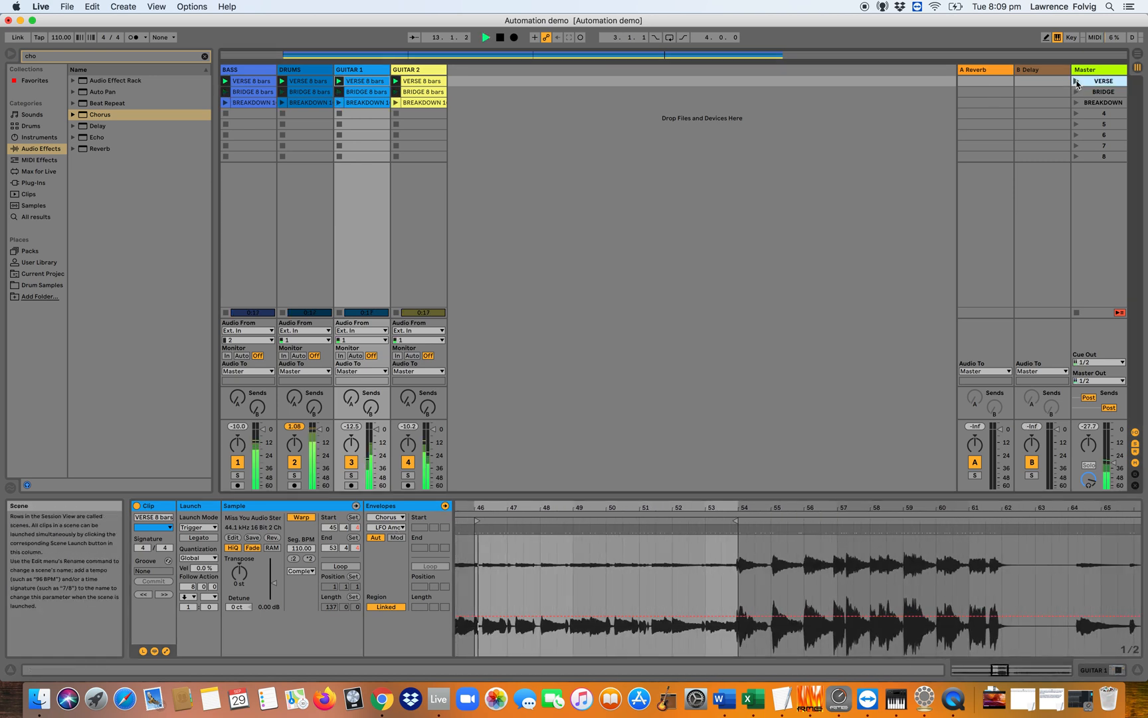
{"action": "left_click", "coordinate": [478, 617]}
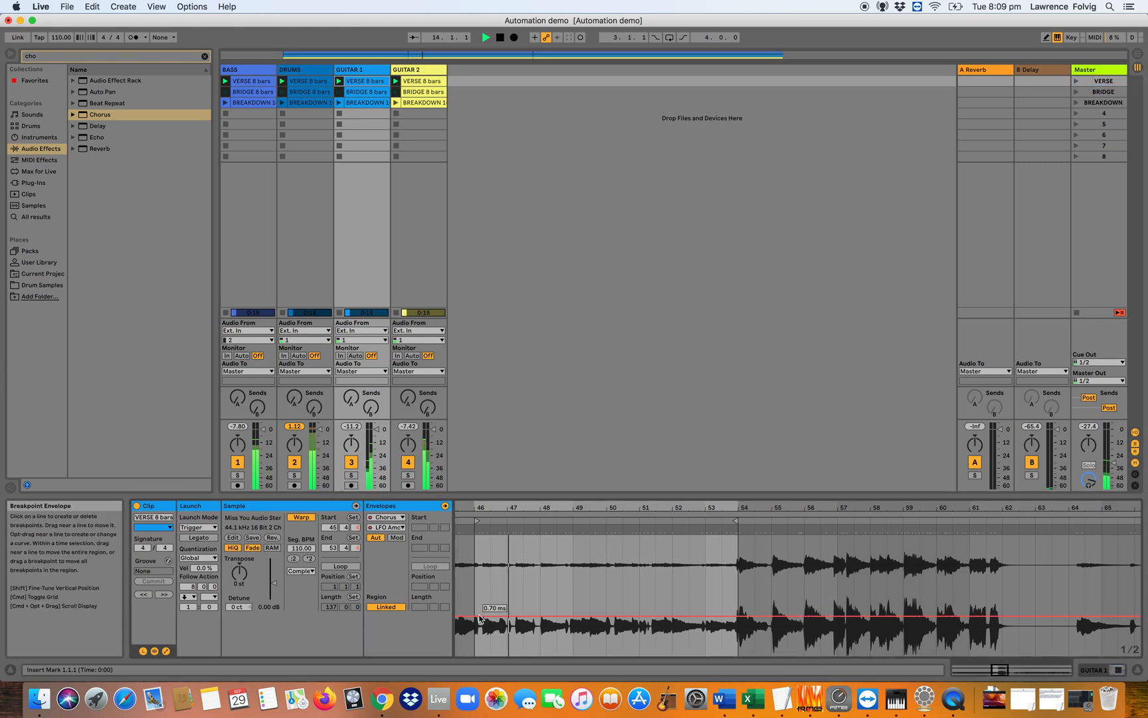
{"action": "left_click_drag", "start_coordinate": [515, 617], "coordinate": [560, 549]}
{"action": "left_click", "coordinate": [623, 548]}
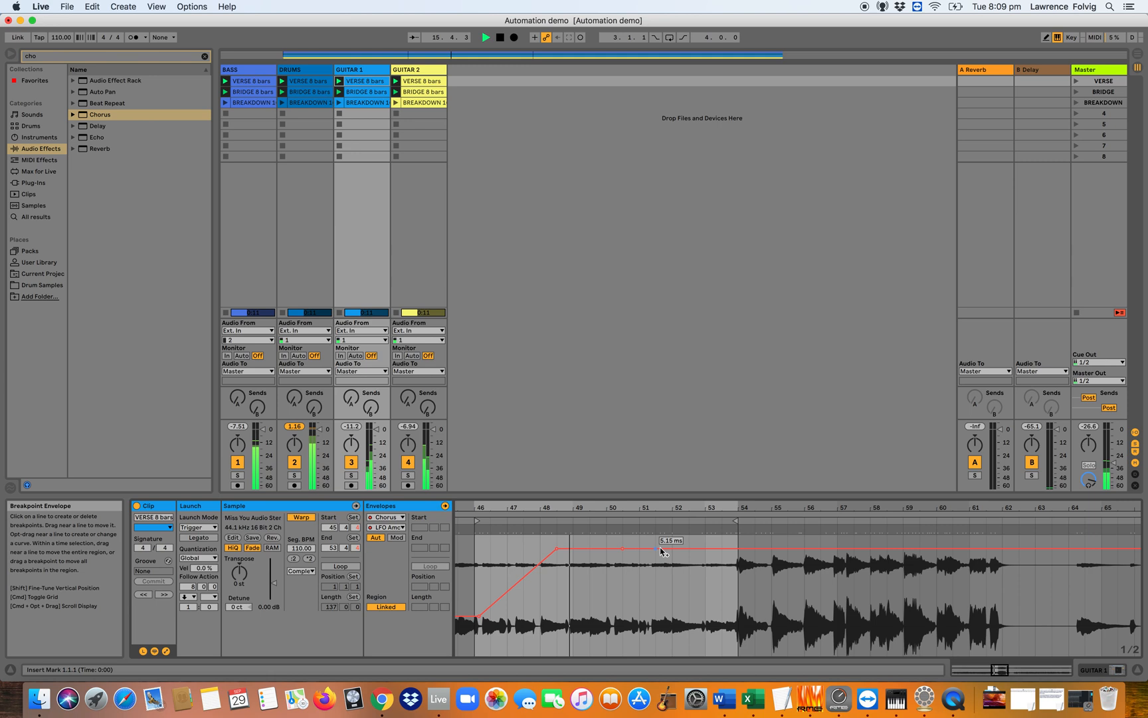
{"action": "left_click_drag", "start_coordinate": [671, 549], "coordinate": [673, 616]}
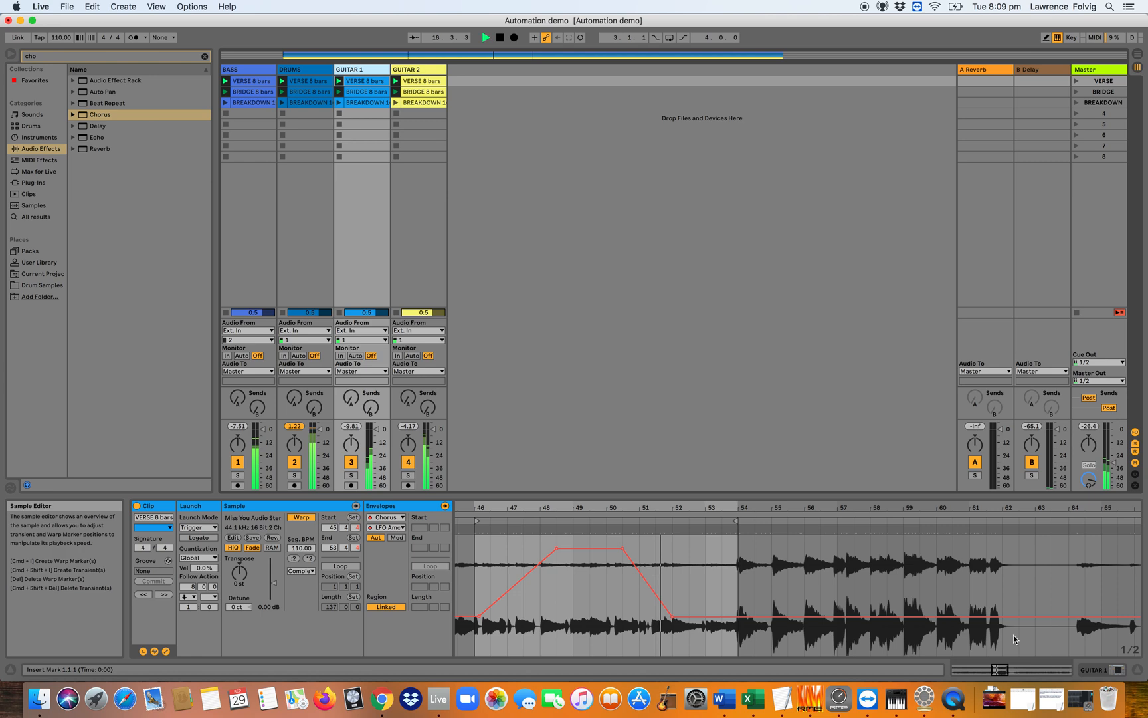
Relaunch the VERSE scene to watch the Chorus modulation amount follow the envelope, and return to the GUITAR 1 VERSE clip.
{"action": "left_click", "coordinate": [990, 669]}
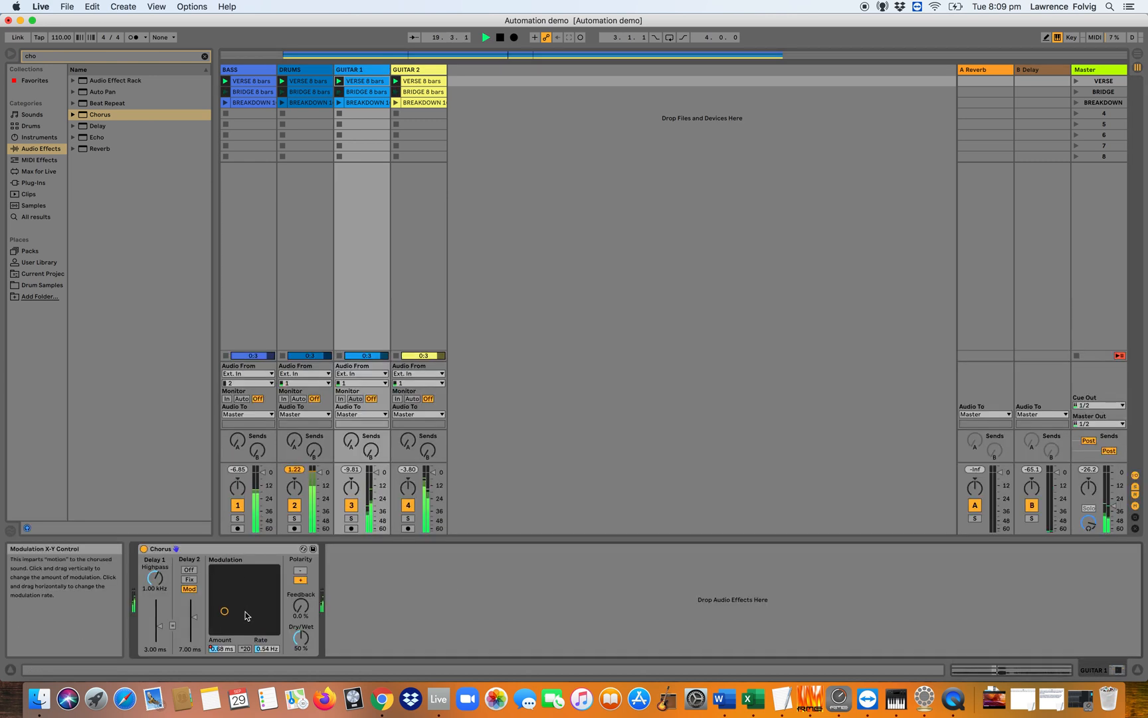
{"action": "key", "text": "space"}
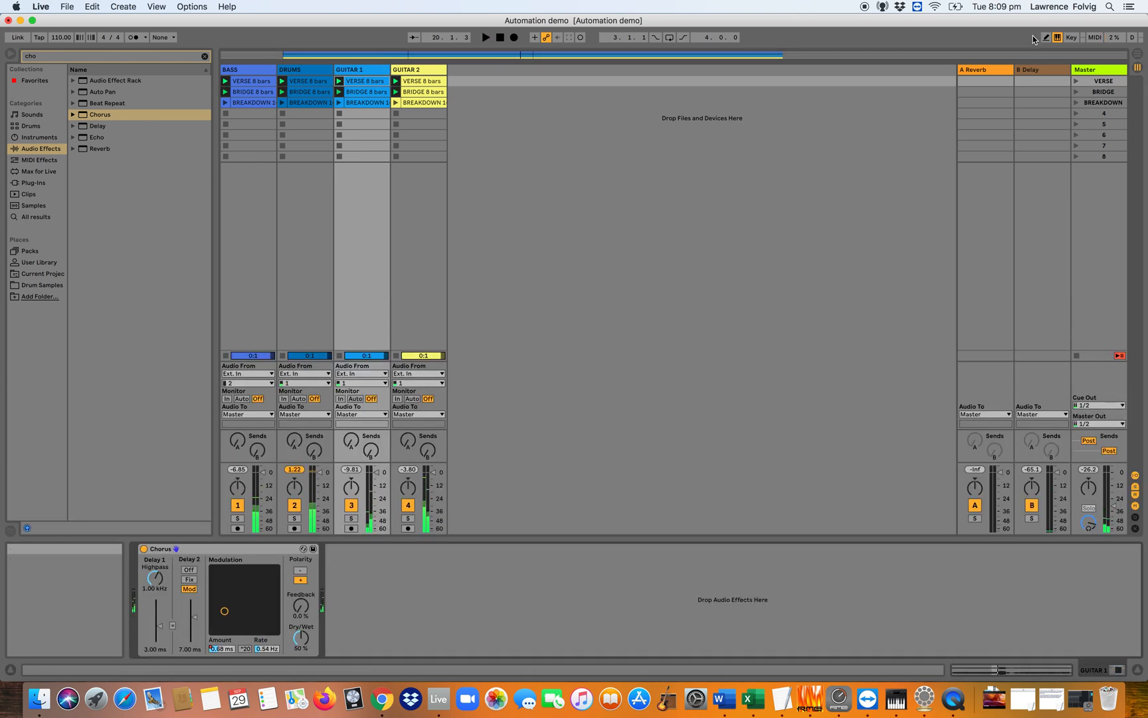
{"action": "left_click", "coordinate": [1077, 81]}
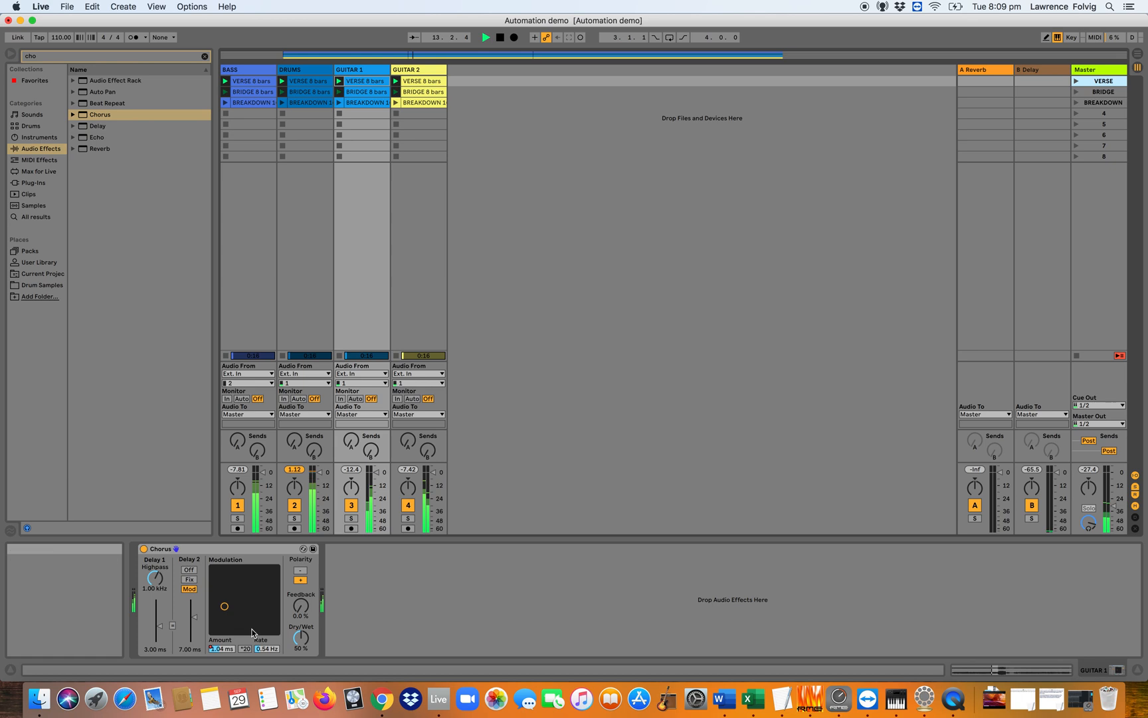
{"action": "mouse_move", "coordinate": [225, 611]}
{"action": "left_mouse_down"}
{"action": "mouse_move", "coordinate": [224, 584]}
{"action": "mouse_move", "coordinate": [225, 597]}
{"action": "left_mouse_up"}
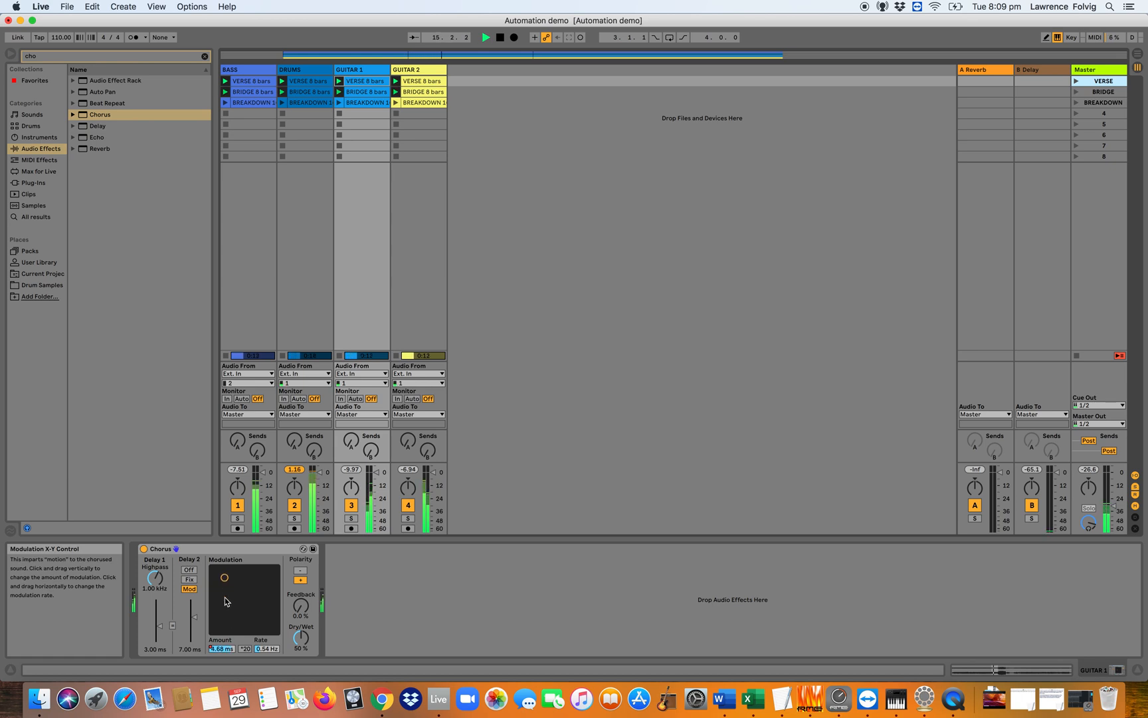
{"action": "left_click", "coordinate": [364, 80]}
{"action": "left_click", "coordinate": [976, 670]}
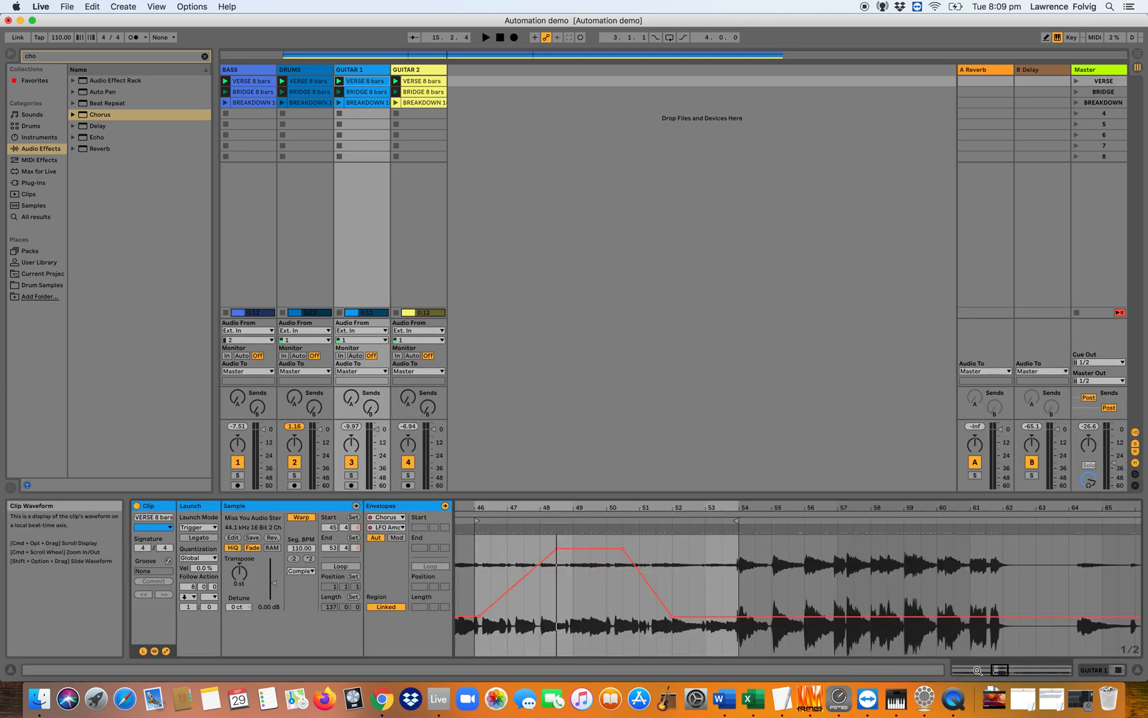
Try inserting a sine shape at bar 46 of the LFO Amount envelope, and undo it together with the drawn rise and fall.
{"action": "left_click", "coordinate": [475, 595]}
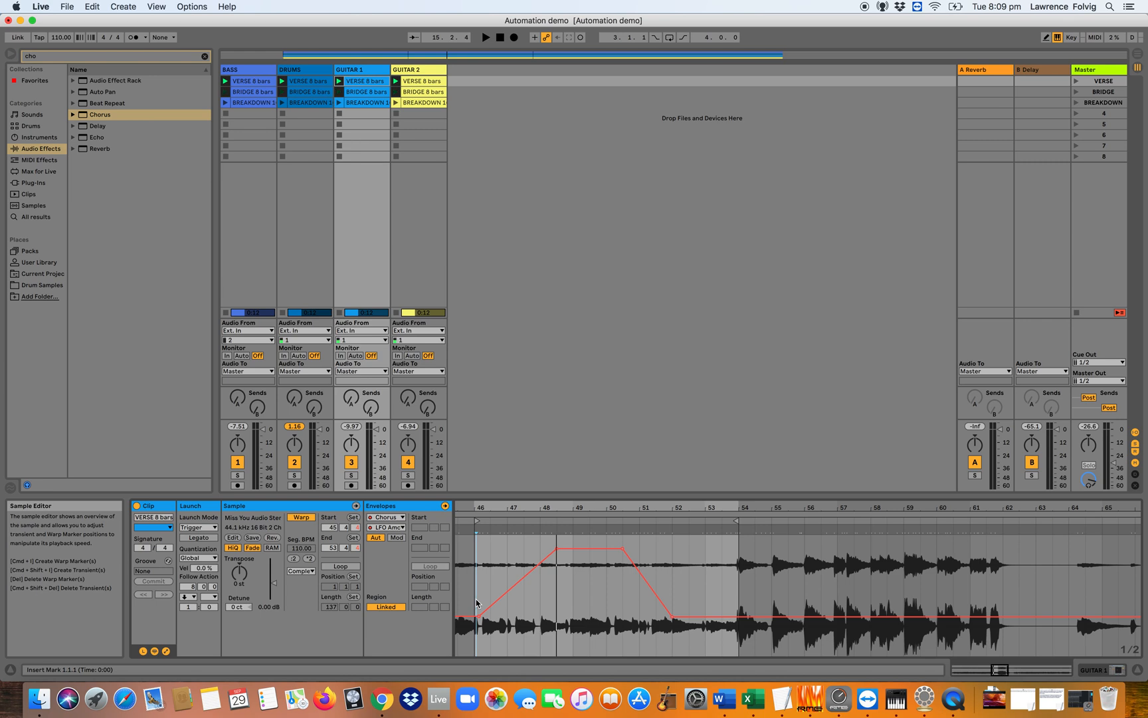
{"action": "right_click", "coordinate": [476, 604]}
{"action": "left_click", "coordinate": [490, 583]}
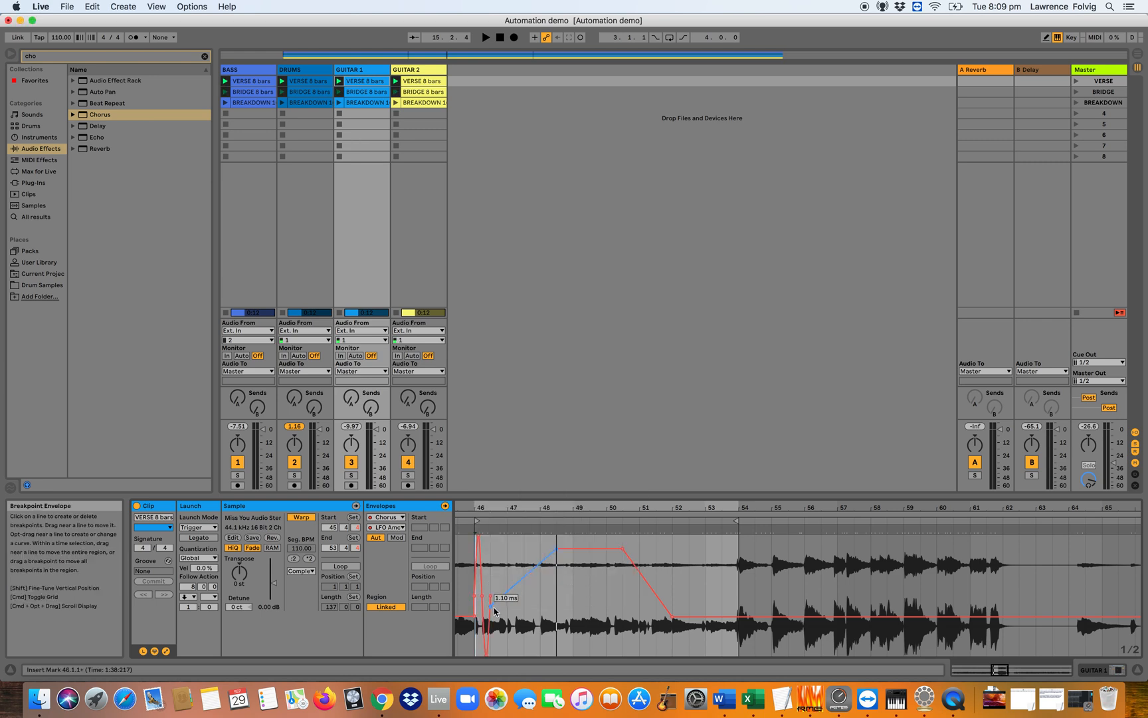
{"action": "key", "text": "super+z"}
{"action": "key", "text": "super+z"}
{"action": "key", "text": "super+z"}
{"action": "key", "text": "super+z"}
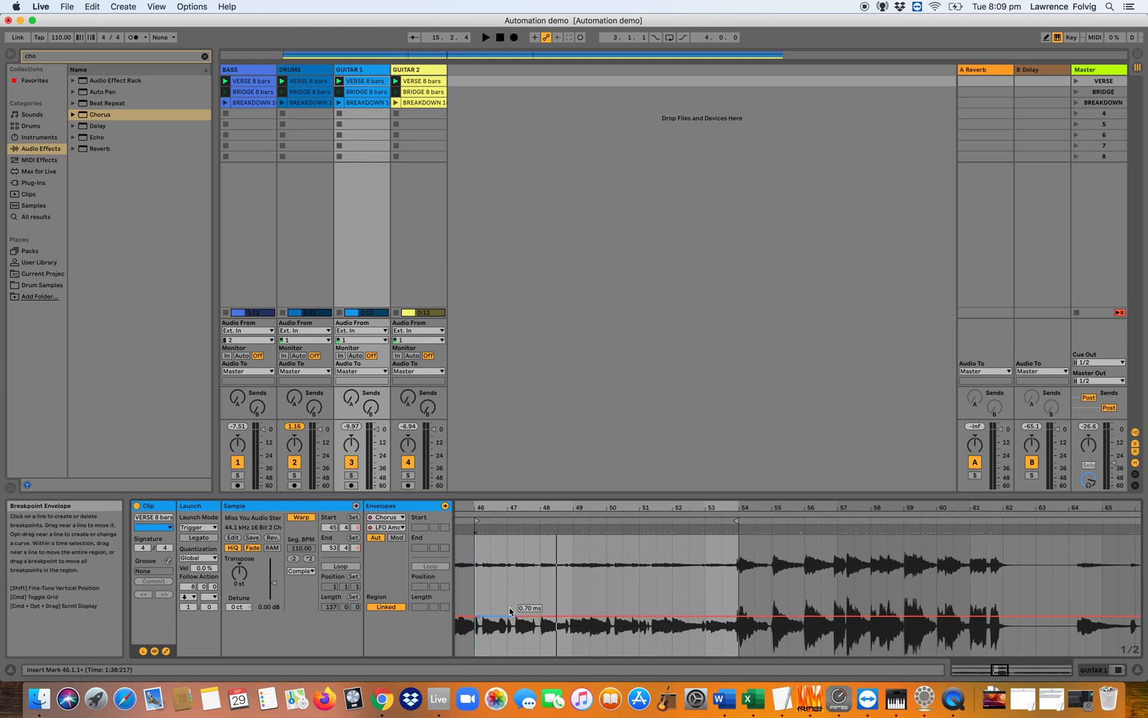
Insert a sine shape into the LFO Amount envelope across bar 46, from 46.1.1 to 47.1.1.
{"action": "left_click_drag", "start_coordinate": [480, 603], "coordinate": [507, 604]}
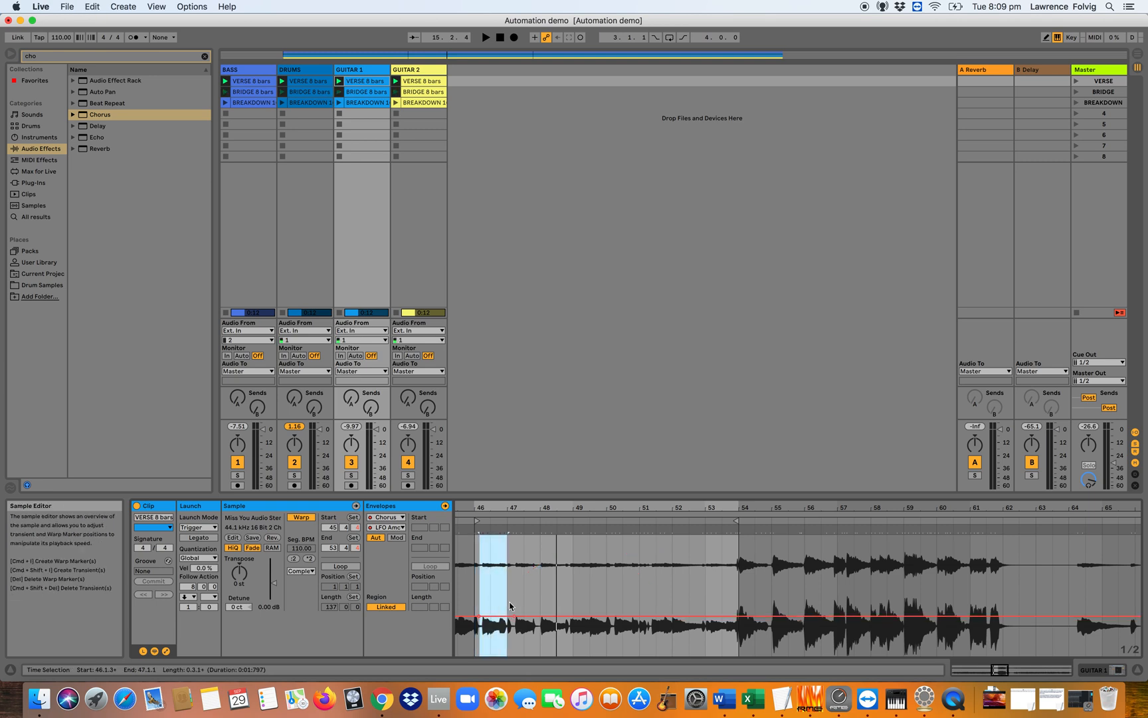
{"action": "left_click_drag", "start_coordinate": [474, 597], "coordinate": [509, 601]}
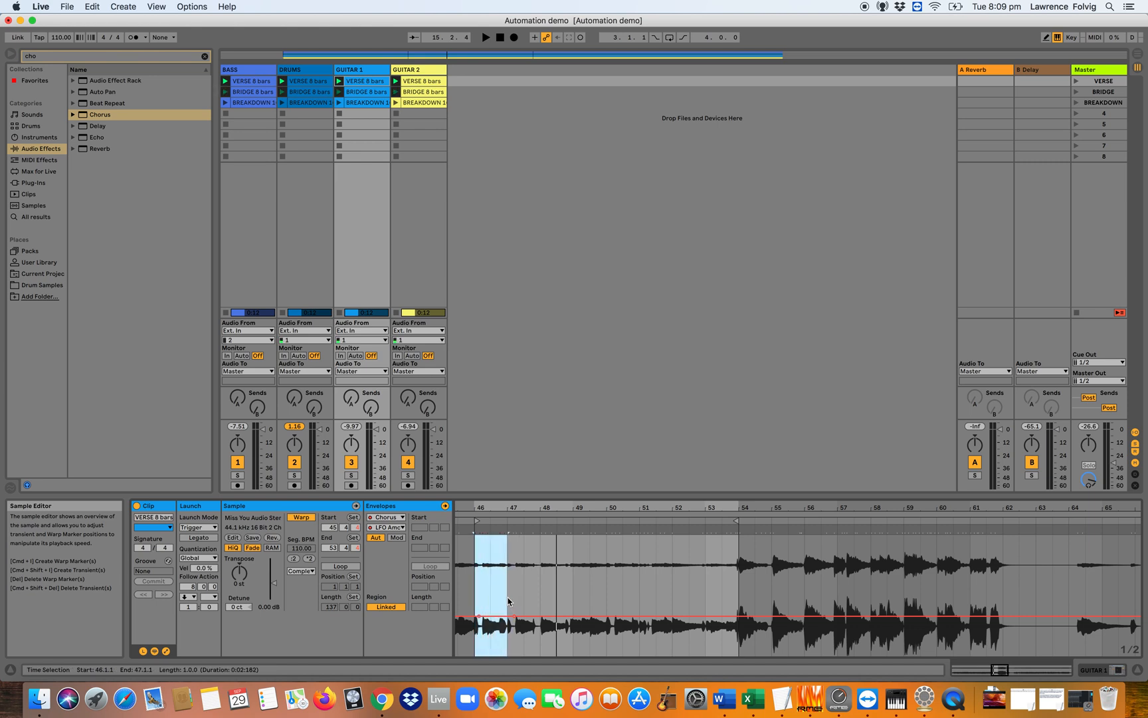
{"action": "right_click", "coordinate": [479, 622]}
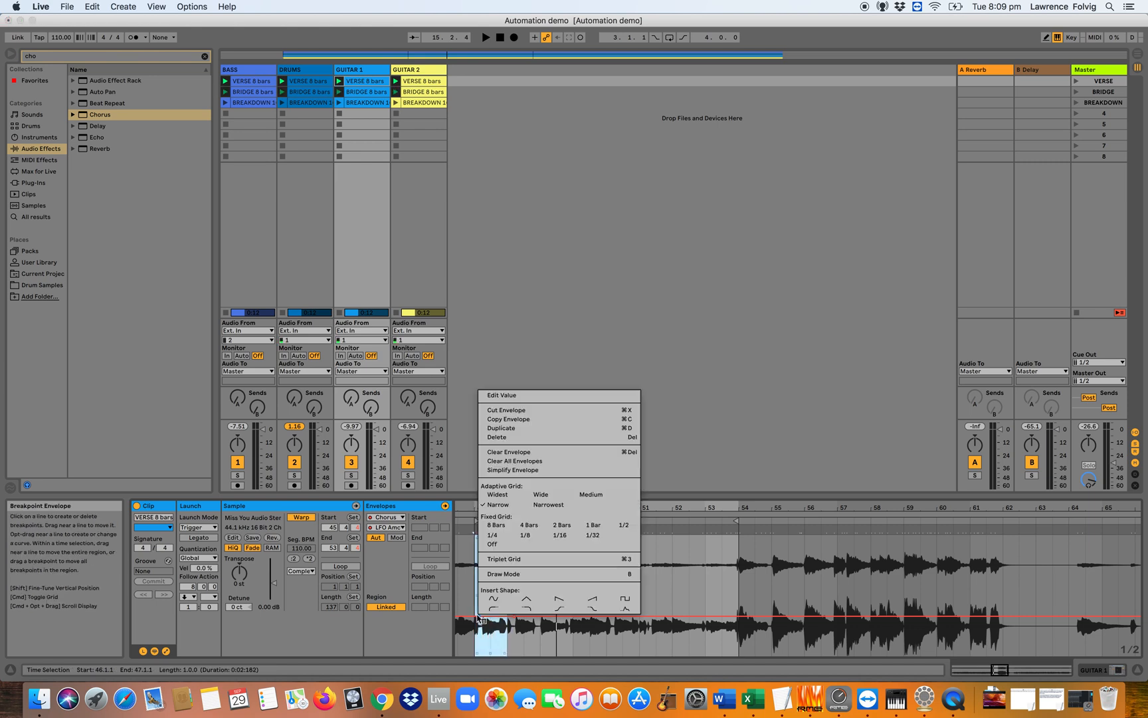
{"action": "left_click", "coordinate": [486, 599]}
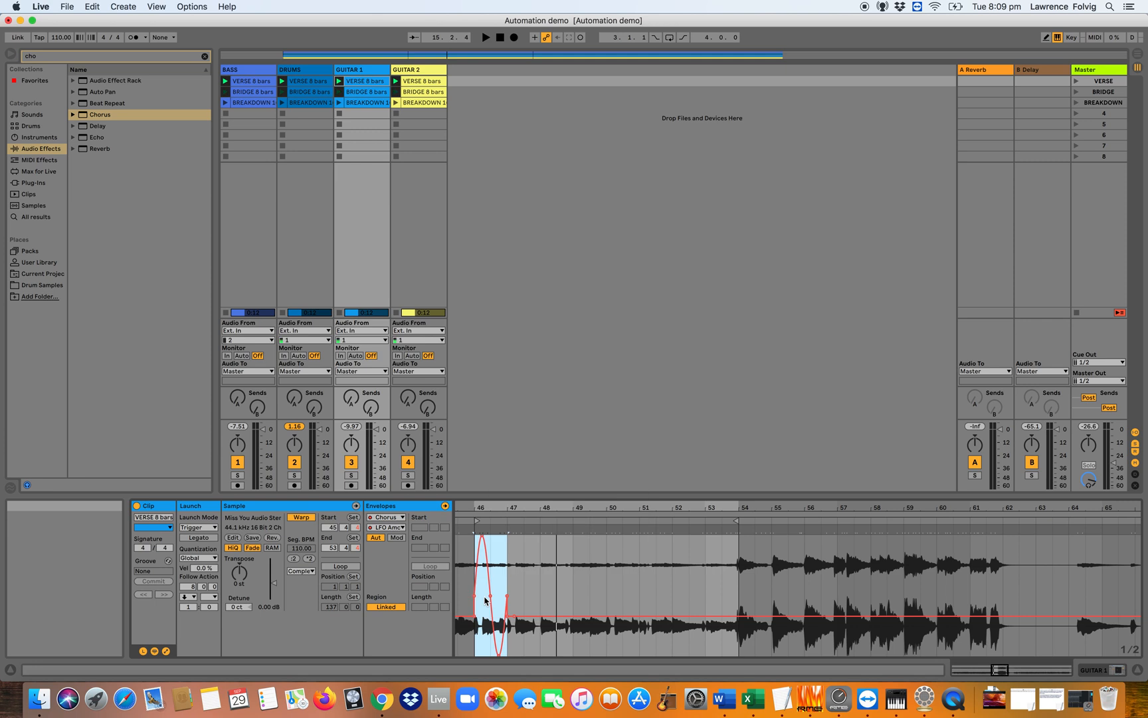
Duplicate the one-bar sine shape eight times along the LFO Amount envelope, up to 55.1.1.
{"action": "key", "text": "super+d"}
{"action": "key", "text": "super+d"}
{"action": "key", "text": "super+d"}
{"action": "key", "text": "super+d"}
{"action": "key", "text": "super+d"}
{"action": "key", "text": "super+d"}
{"action": "key", "text": "super+d"}
{"action": "key", "text": "super+d"}
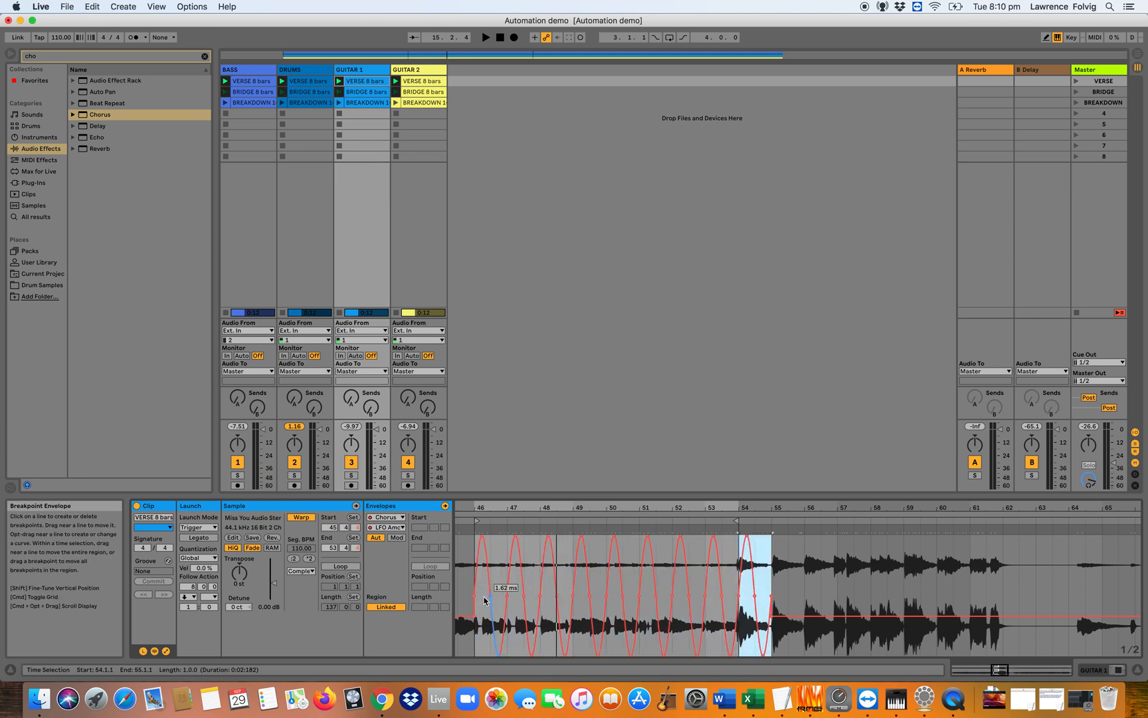
Audition the sine automation with the VERSE scene, and delete the Chorus from GUITAR 1.
{"action": "left_click", "coordinate": [1077, 81]}
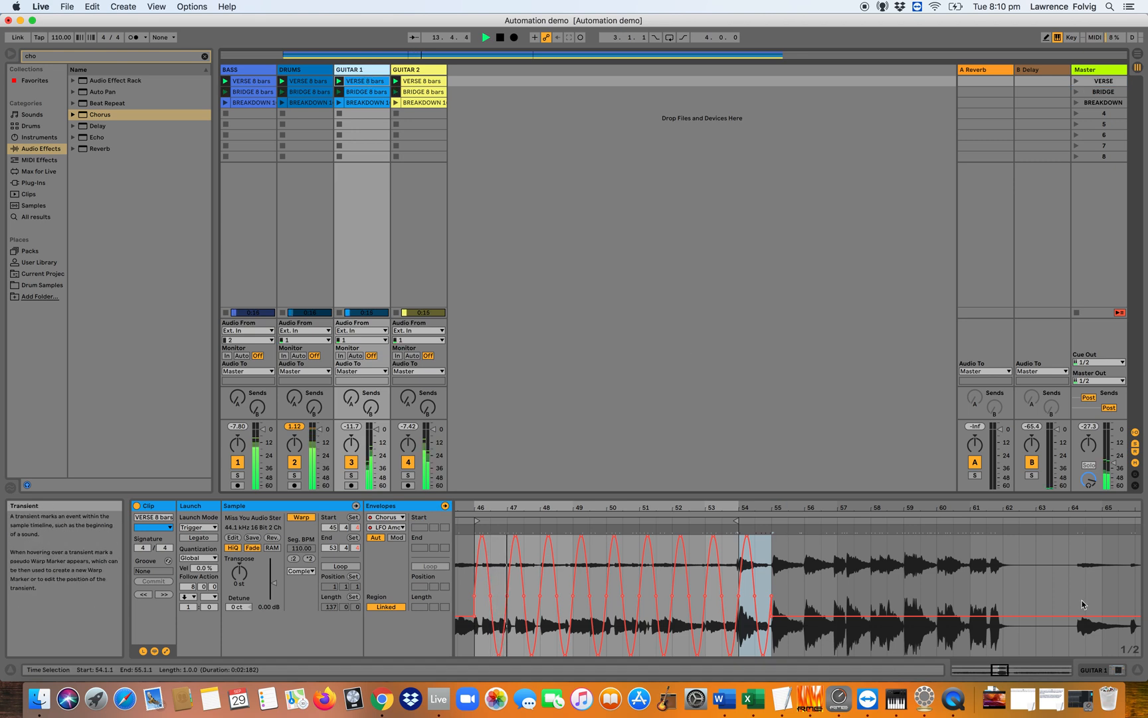
{"action": "left_click", "coordinate": [1119, 669]}
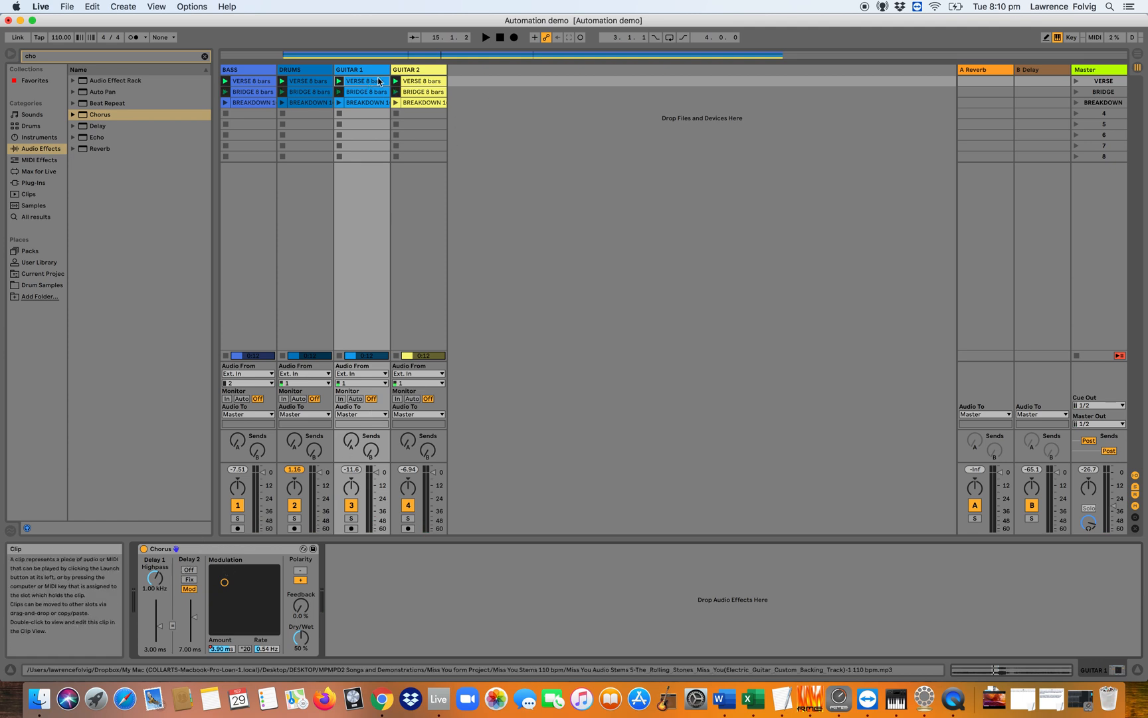
{"action": "left_click", "coordinate": [226, 550]}
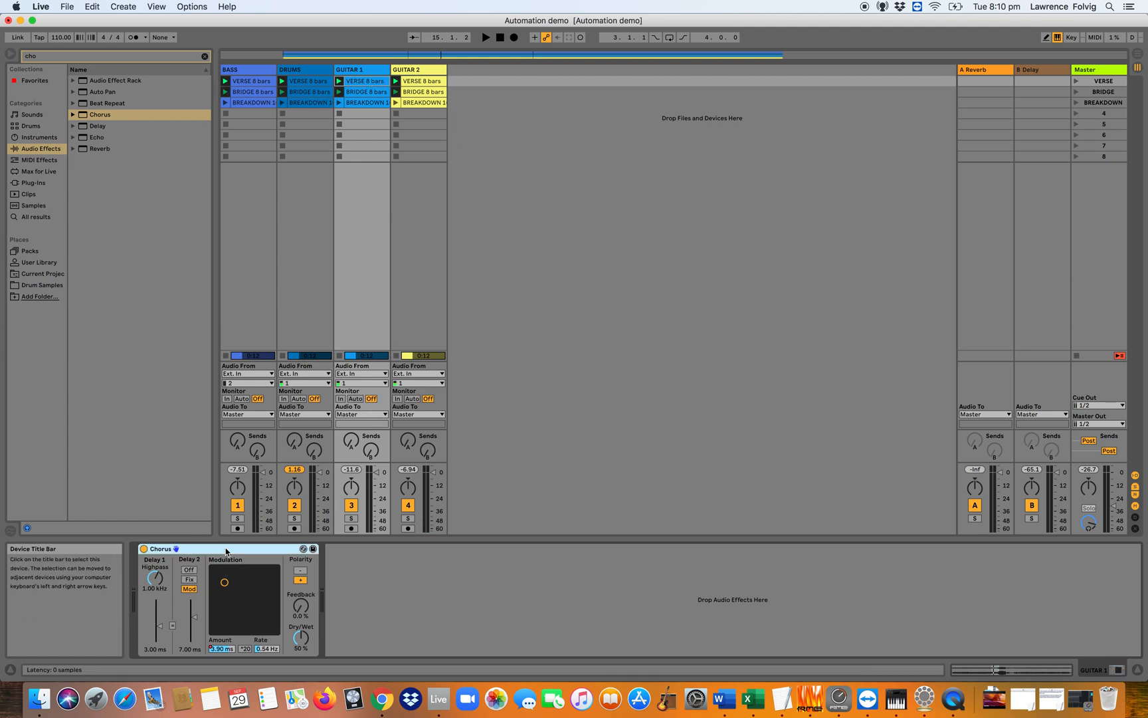
{"action": "key", "text": "Delete"}
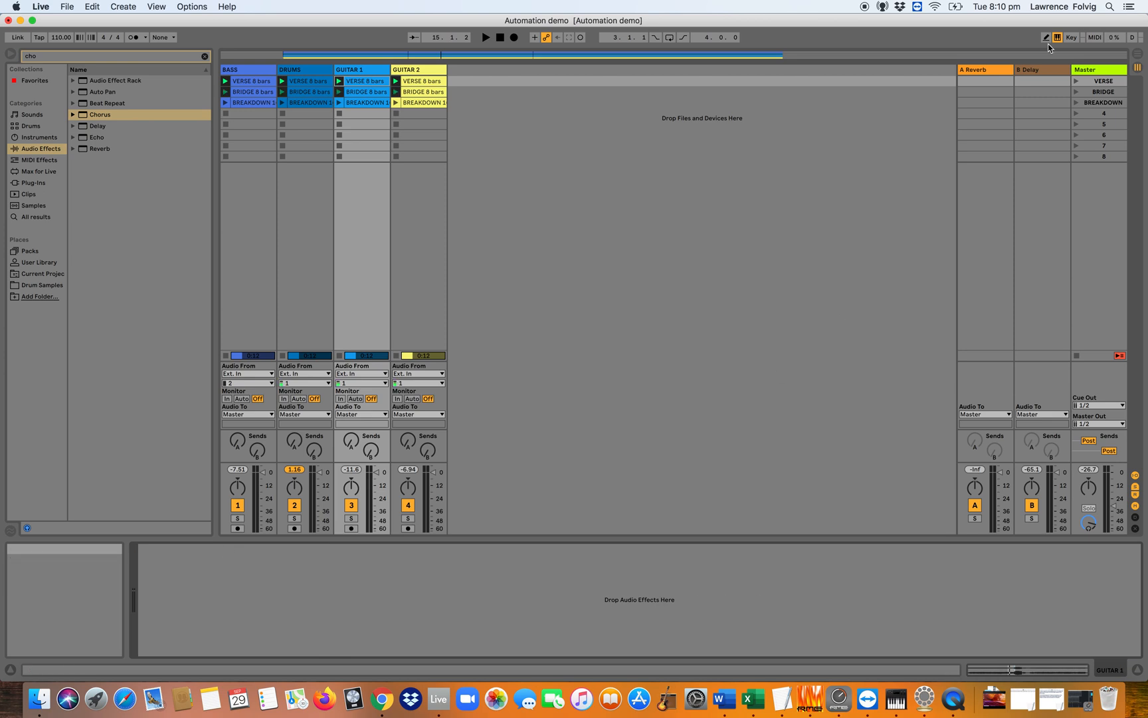
{"action": "left_click", "coordinate": [1093, 80]}
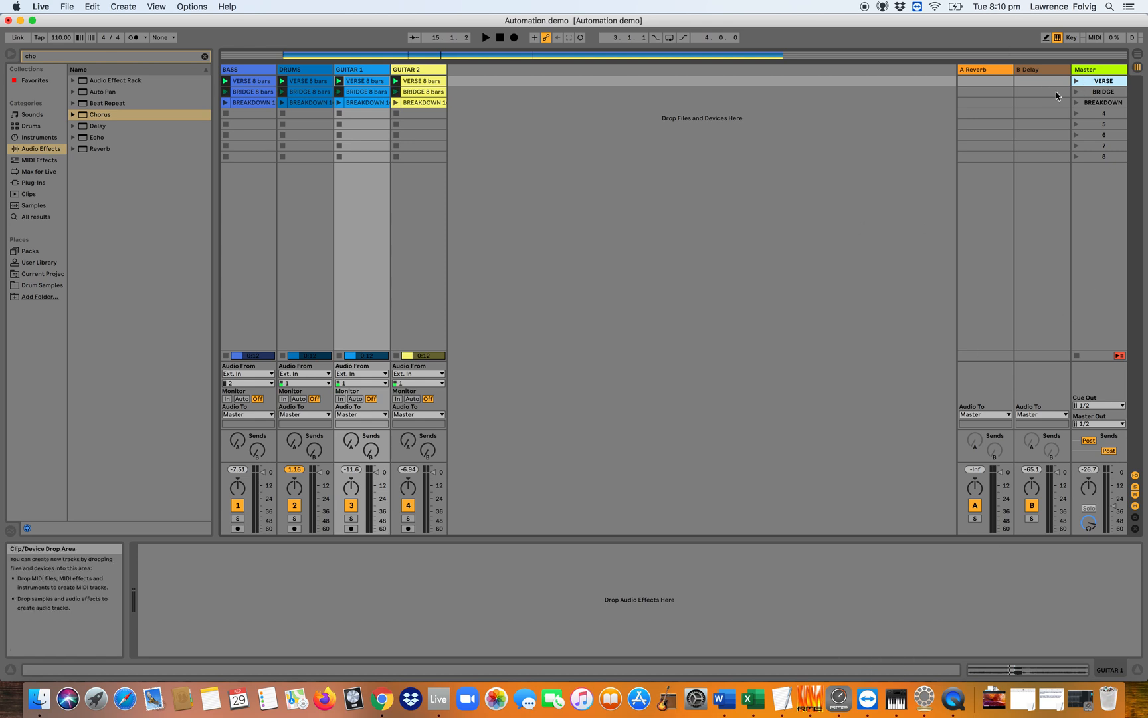
{"action": "left_click", "coordinate": [1103, 92]}
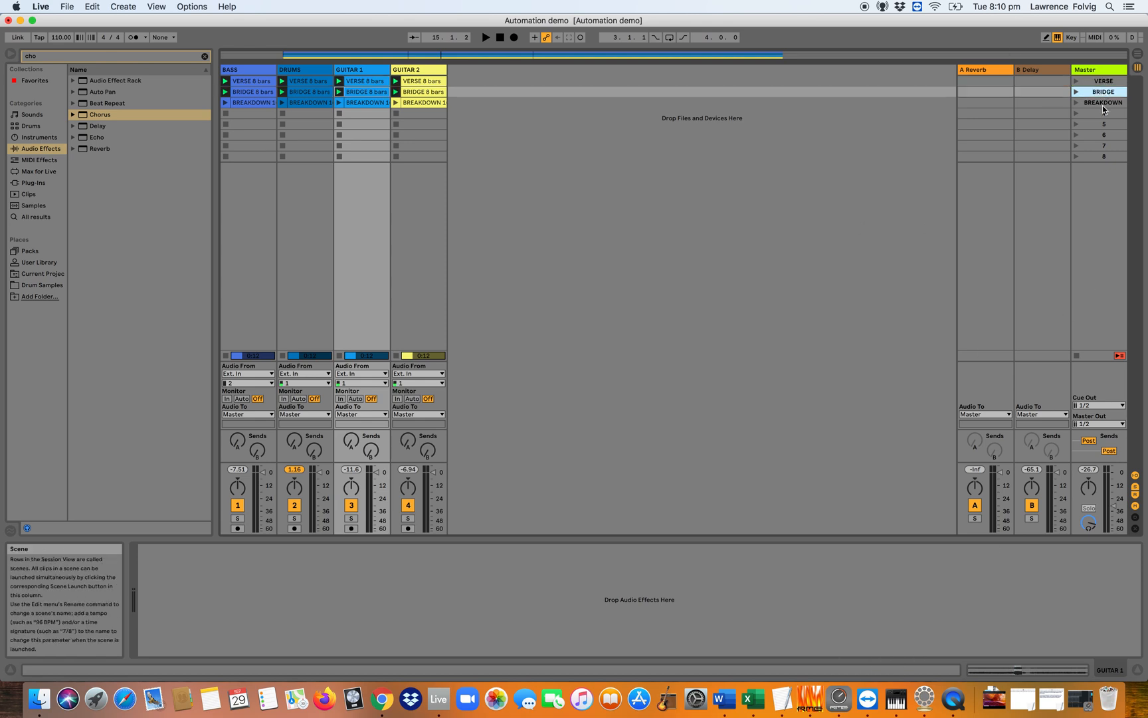
{"action": "left_click", "coordinate": [1103, 103]}
{"action": "left_click", "coordinate": [1099, 82]}
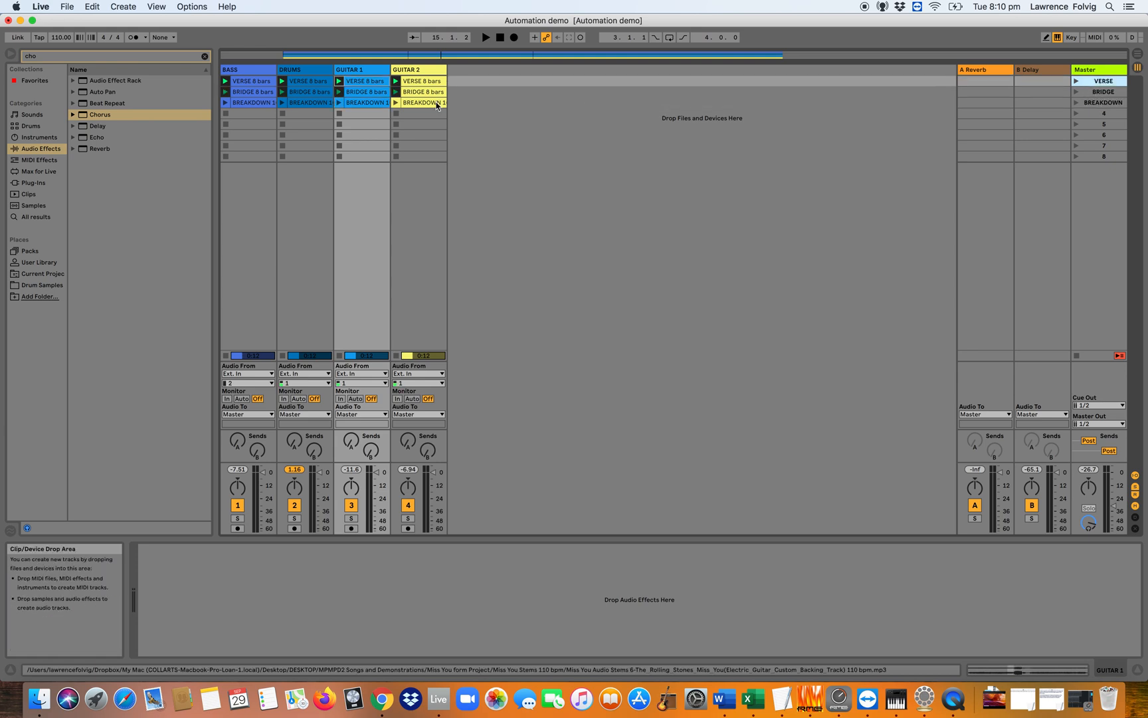
Insert a new audio track after GUITAR 2 and set its audio input to No Input.
{"action": "left_click", "coordinate": [406, 70]}
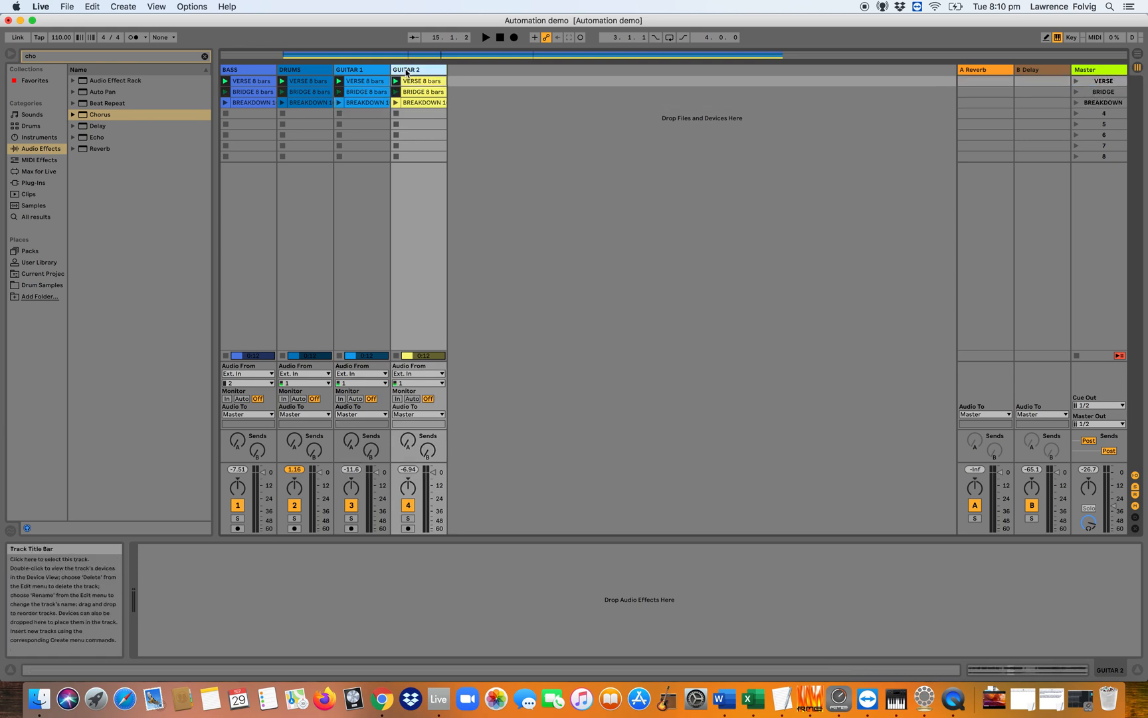
{"action": "left_click", "coordinate": [201, 5]}
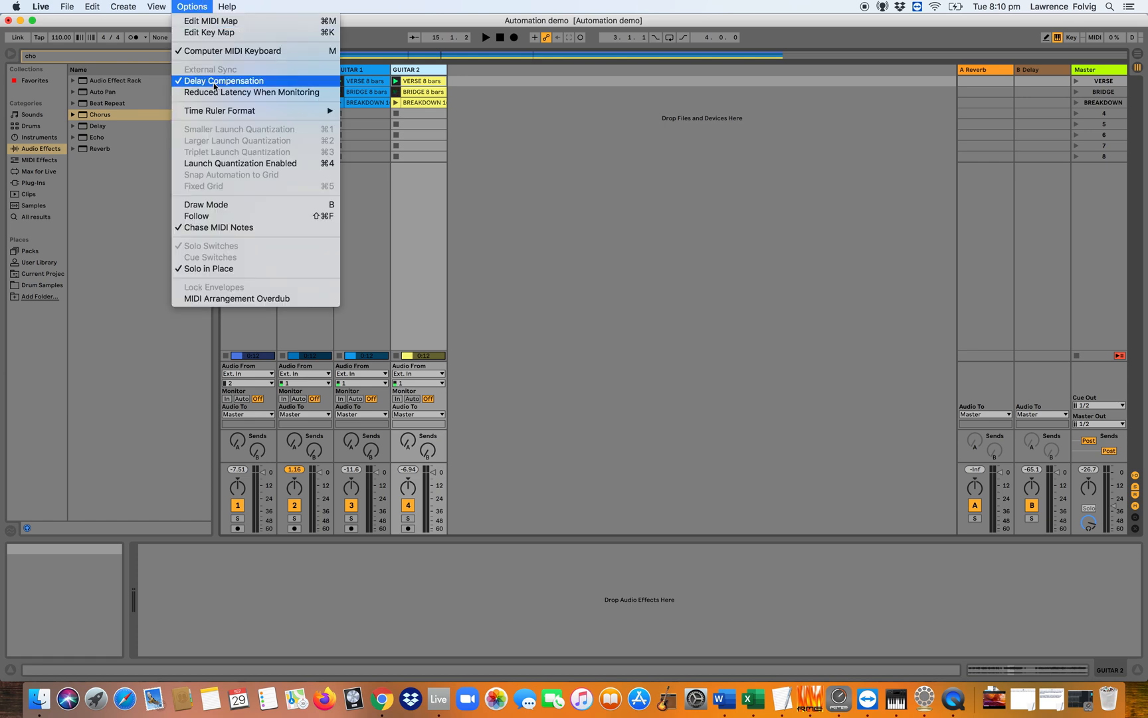
{"action": "mouse_move", "coordinate": [113, 5]}
{"action": "left_click", "coordinate": [132, 67]}
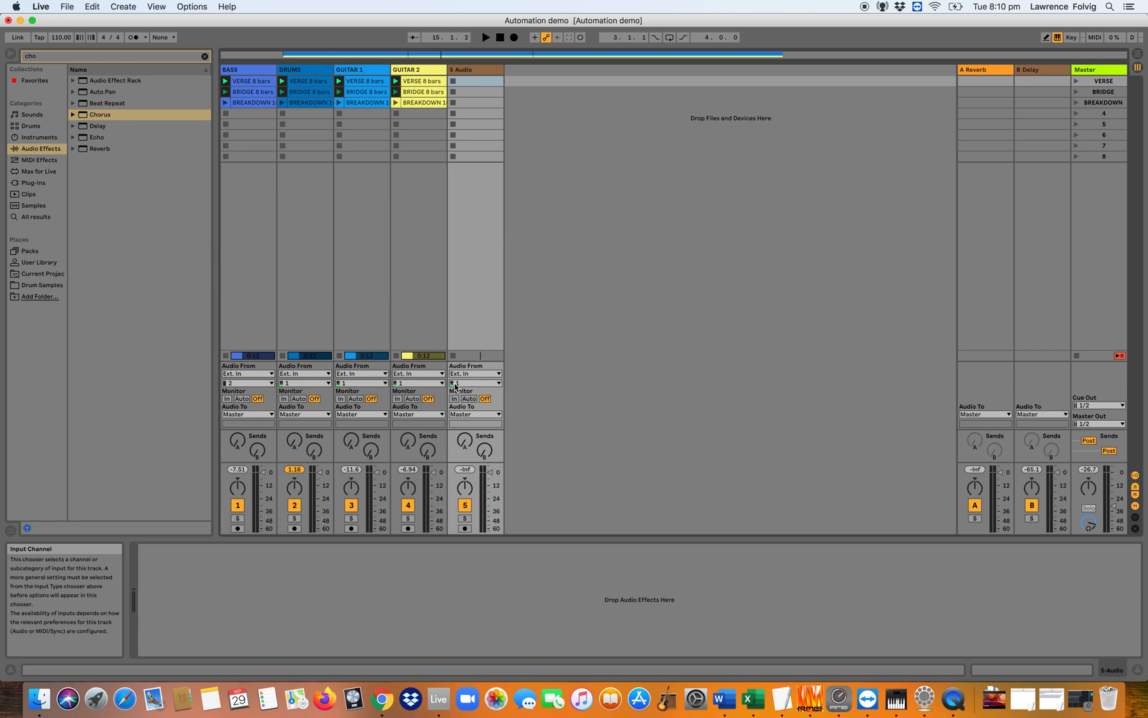
{"action": "left_click", "coordinate": [463, 374]}
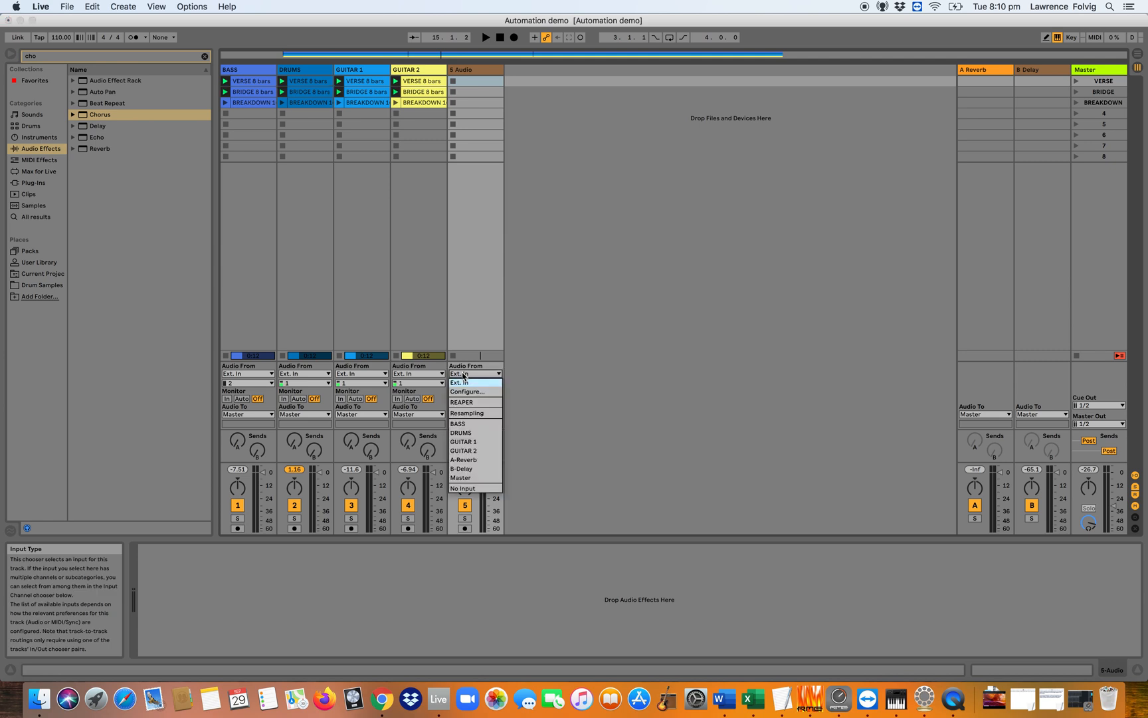
{"action": "left_click", "coordinate": [464, 489]}
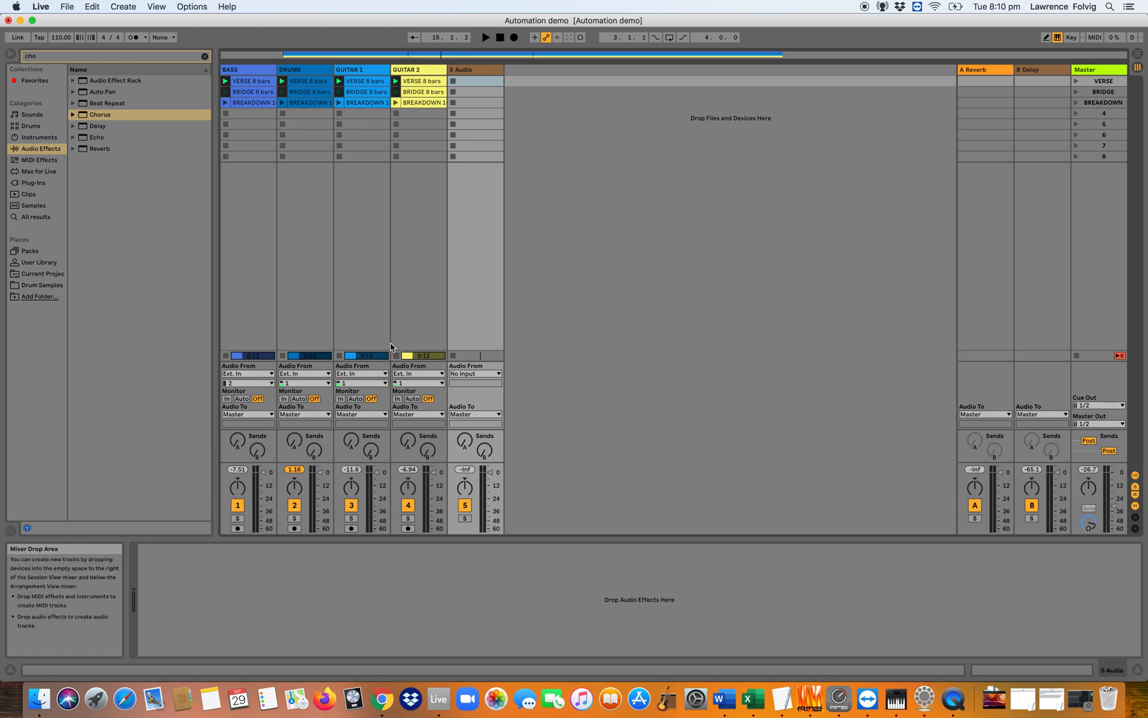
Rename the new audio track as SUB MASTER.
{"action": "left_click", "coordinate": [408, 73]}
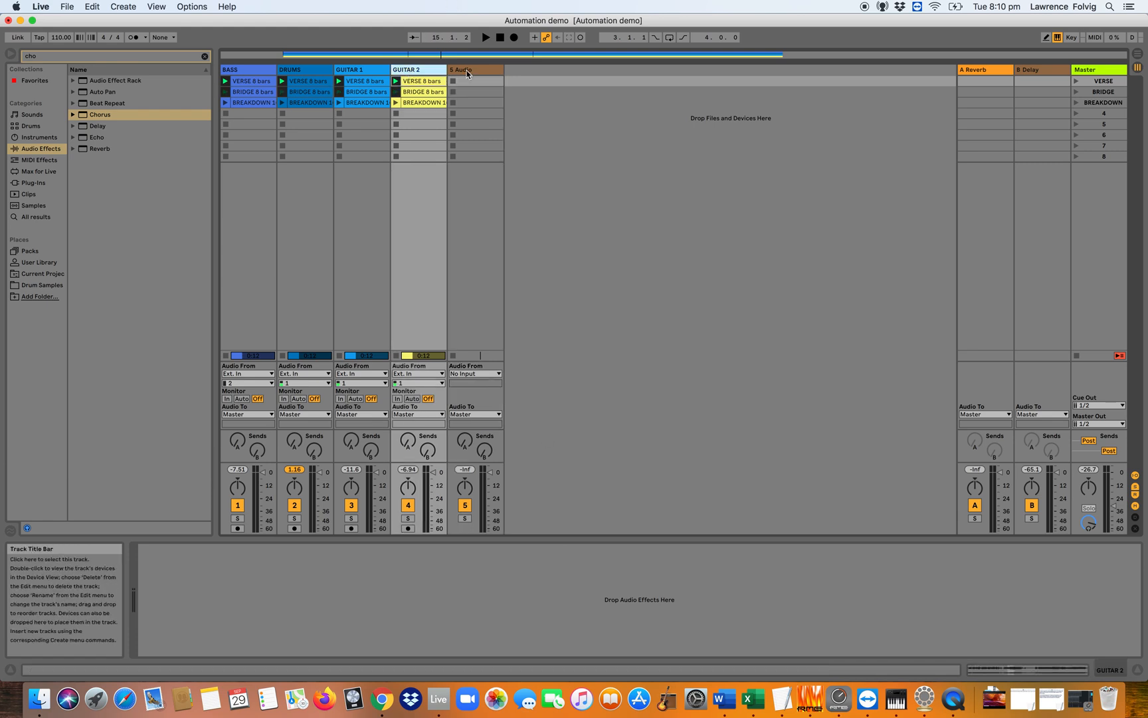
{"action": "left_click", "coordinate": [468, 74]}
{"action": "key", "text": "super+r"}
{"action": "type", "text": "SU"}
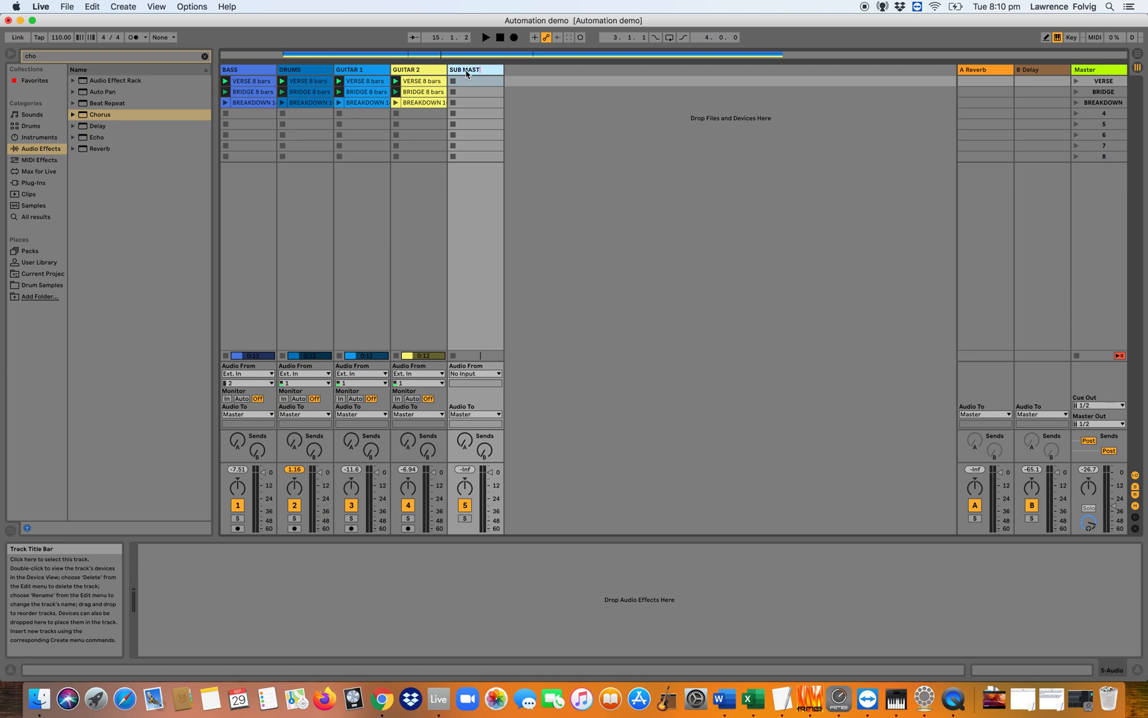
{"action": "key", "text": "Return"}
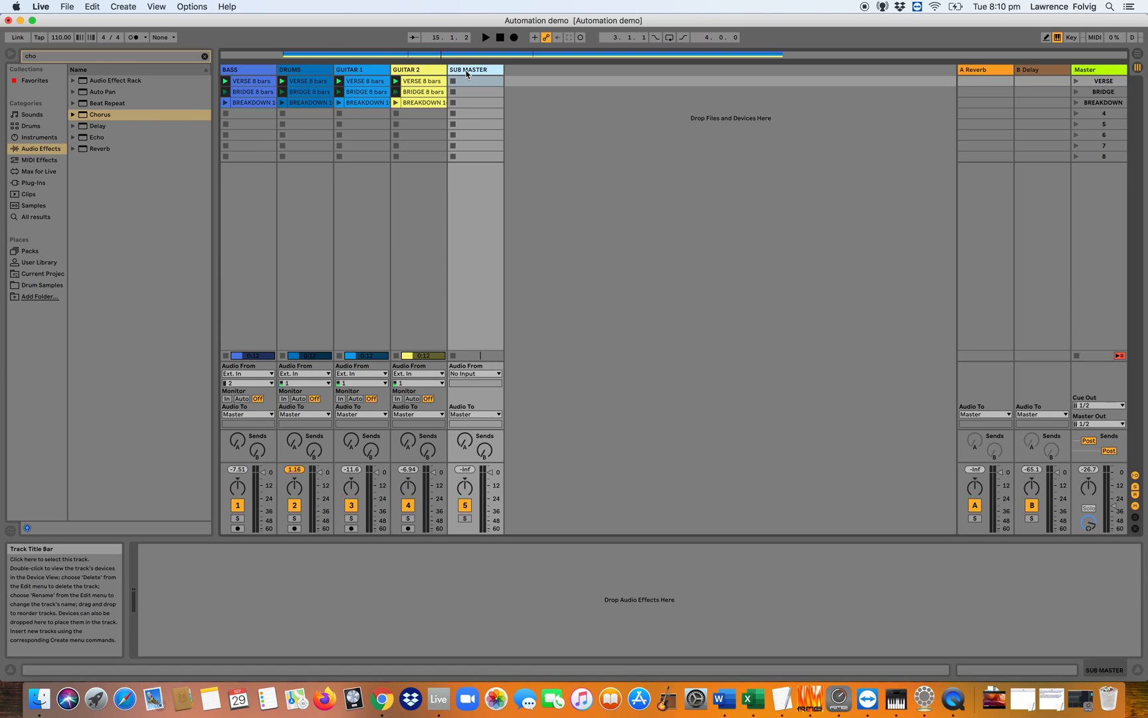
Route the audio output of the BASS, DRUMS, GUITAR 1 and GUITAR 2 tracks to SUB MASTER.
{"action": "left_click", "coordinate": [263, 70]}
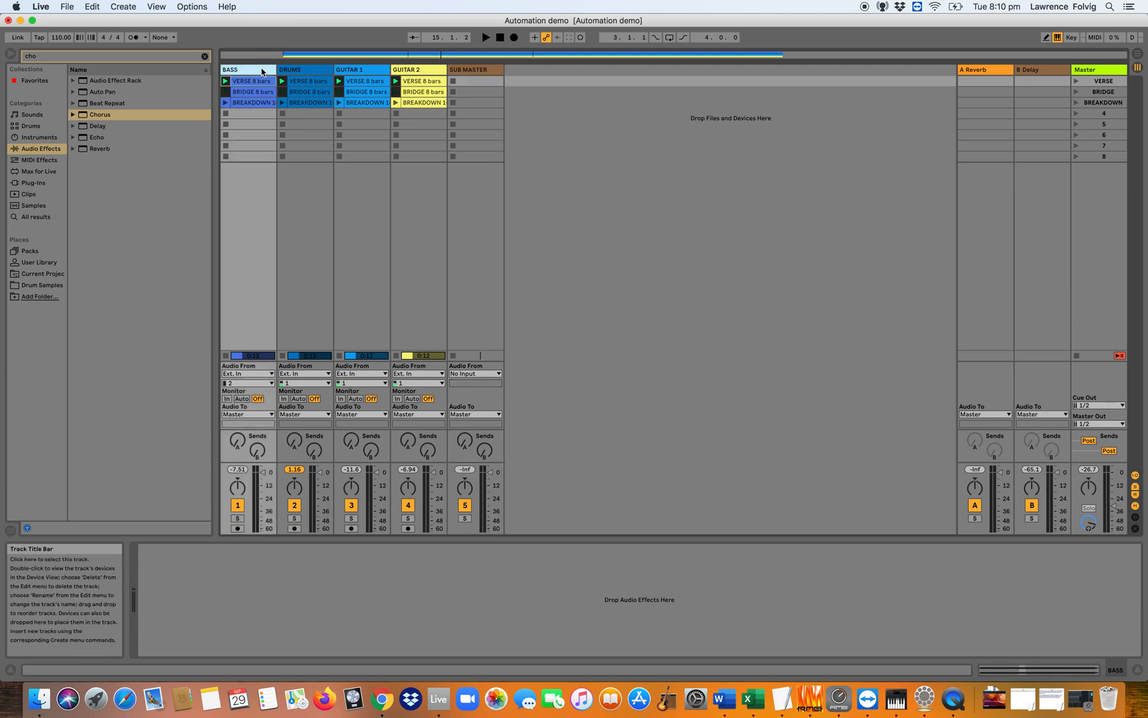
{"action": "left_click", "coordinate": [419, 71]}
{"action": "left_click", "coordinate": [415, 413]}
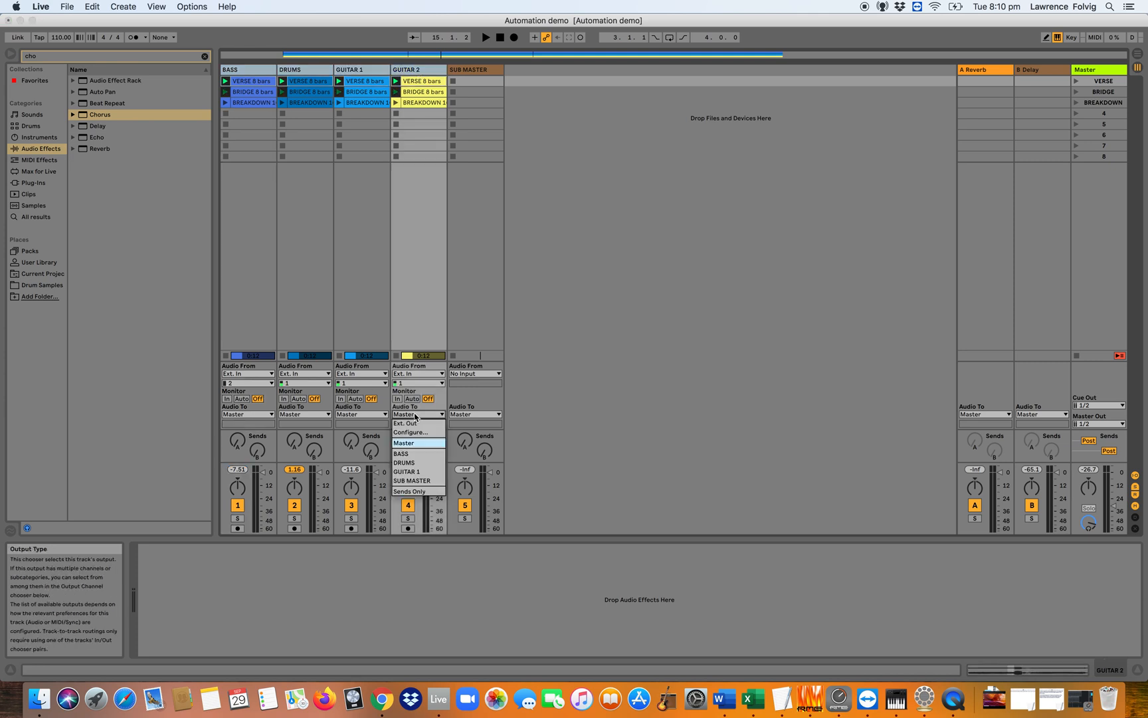
{"action": "left_click", "coordinate": [416, 481]}
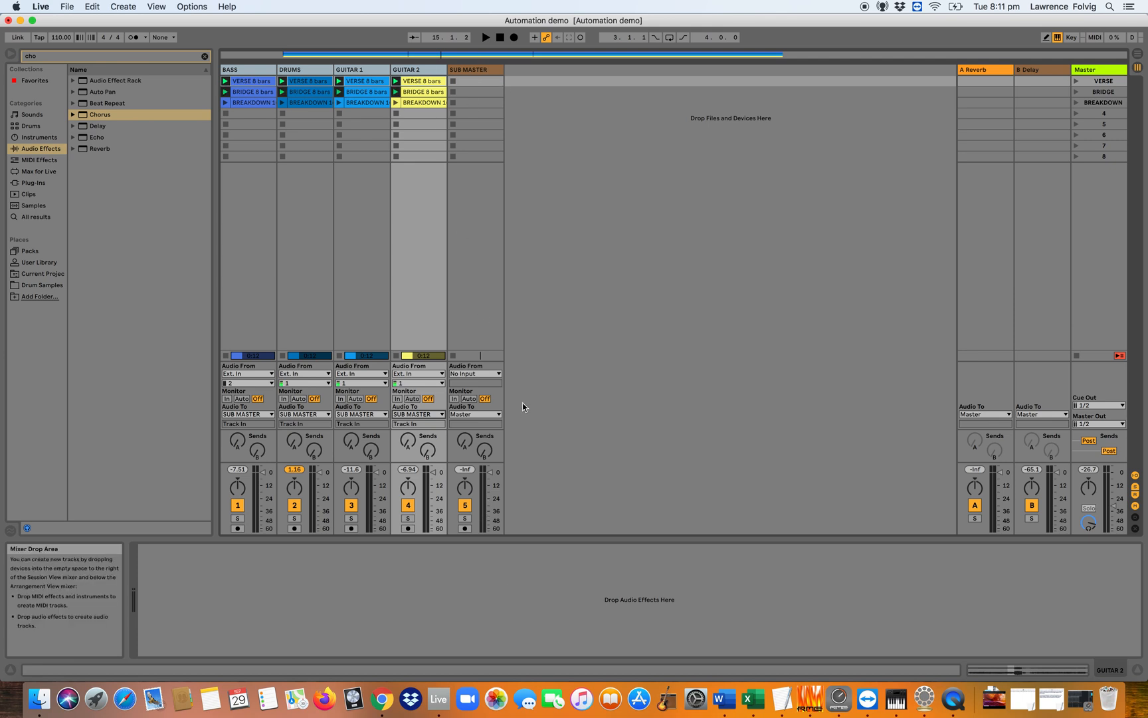
{"action": "left_click", "coordinate": [464, 92]}
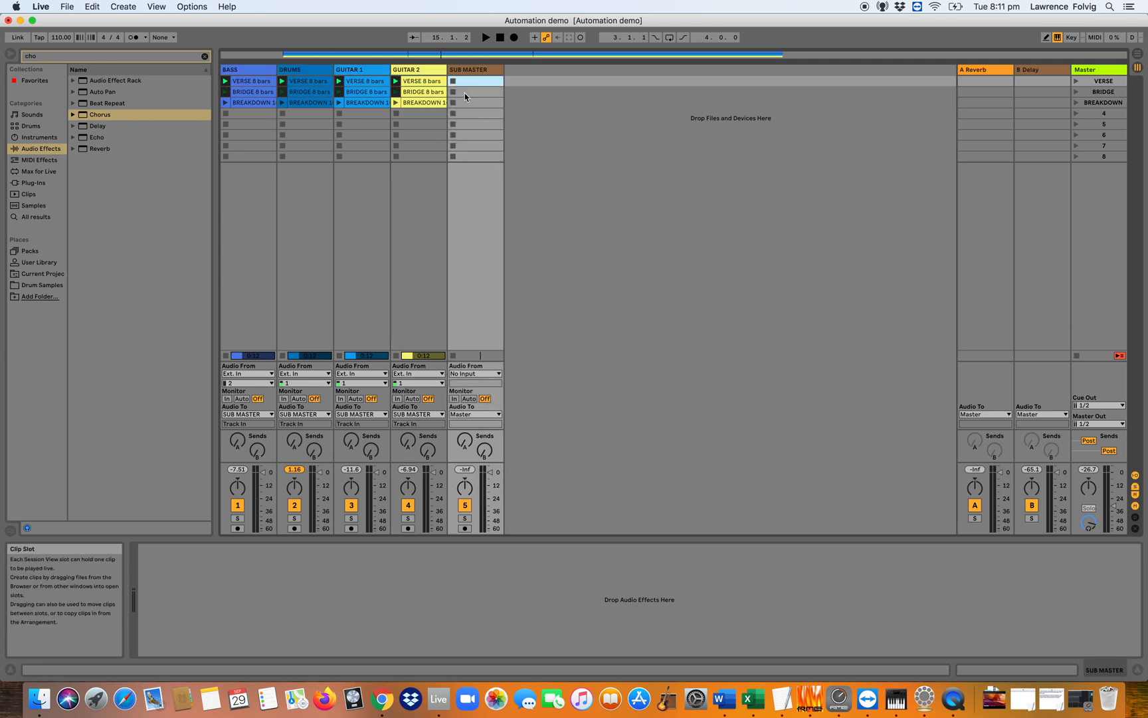
{"action": "left_click", "coordinate": [467, 112]}
{"action": "left_click", "coordinate": [470, 126]}
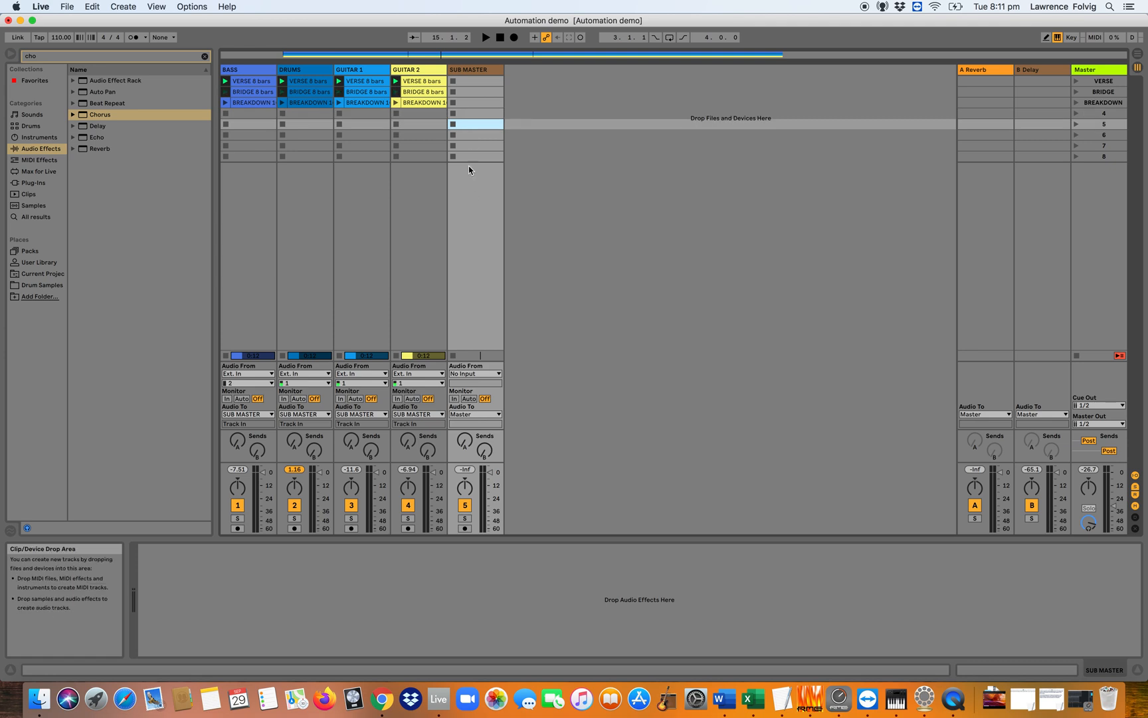
{"action": "left_click", "coordinate": [470, 102]}
{"action": "left_click", "coordinate": [464, 70]}
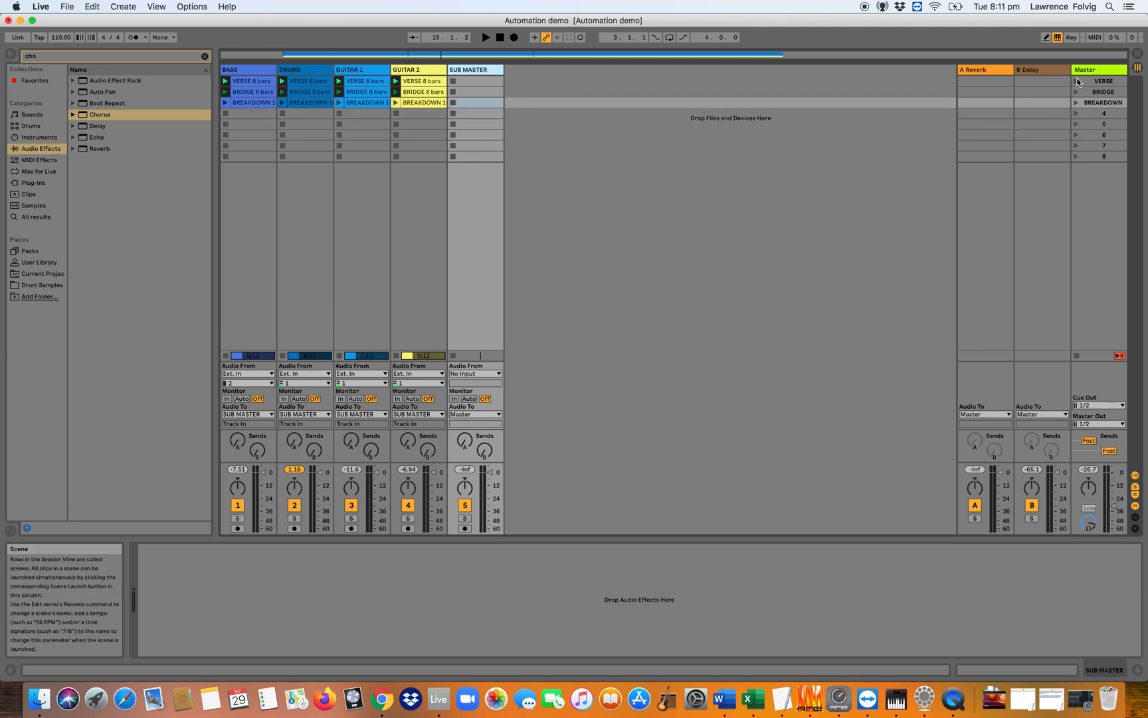
Set the SUB MASTER track's monitoring to In, auditioning the VERSE scene before and after the change.
{"action": "left_click", "coordinate": [1076, 81]}
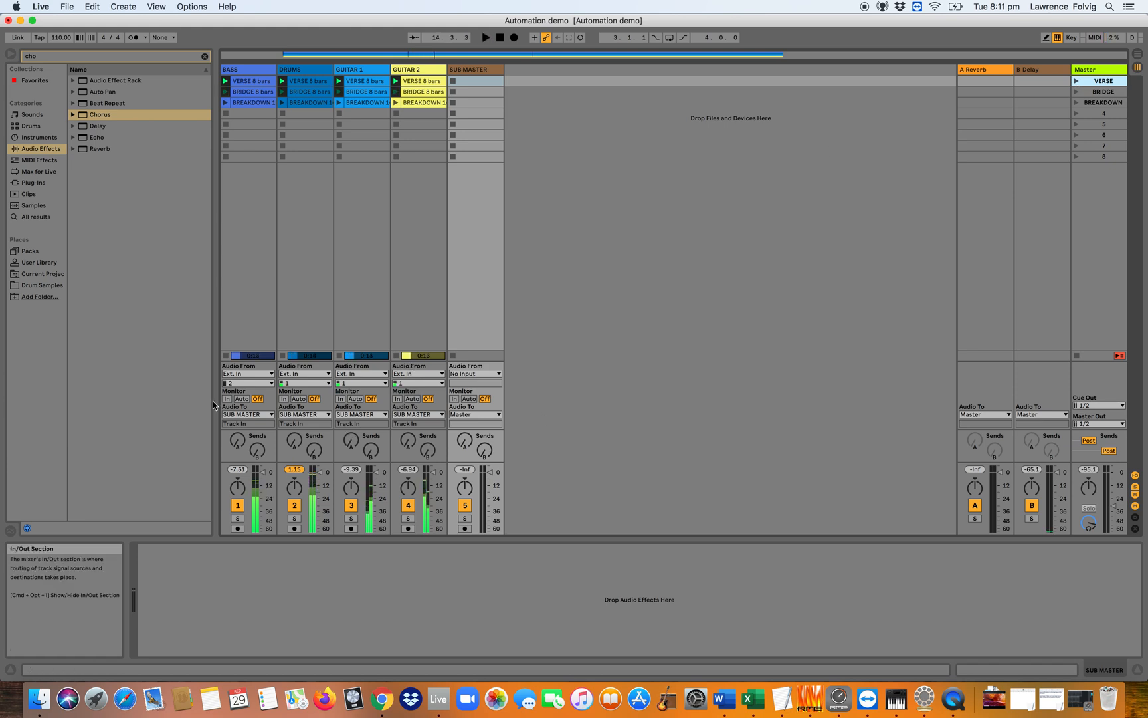
{"action": "left_click", "coordinate": [455, 398]}
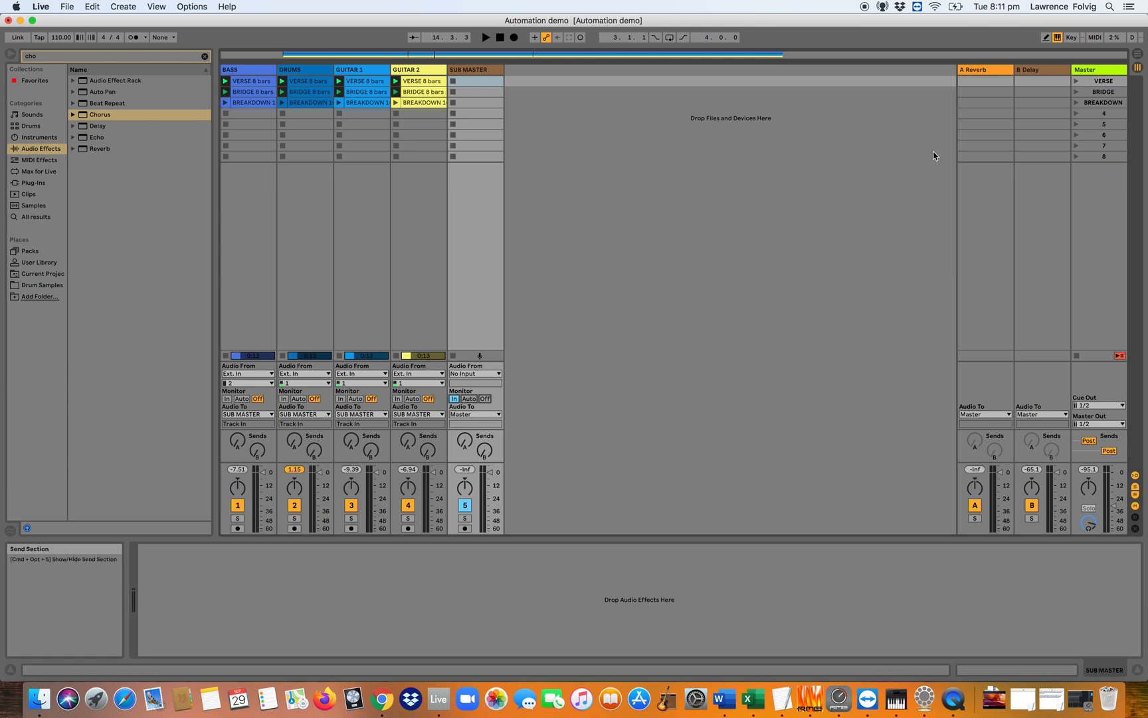
{"action": "left_click", "coordinate": [1076, 81]}
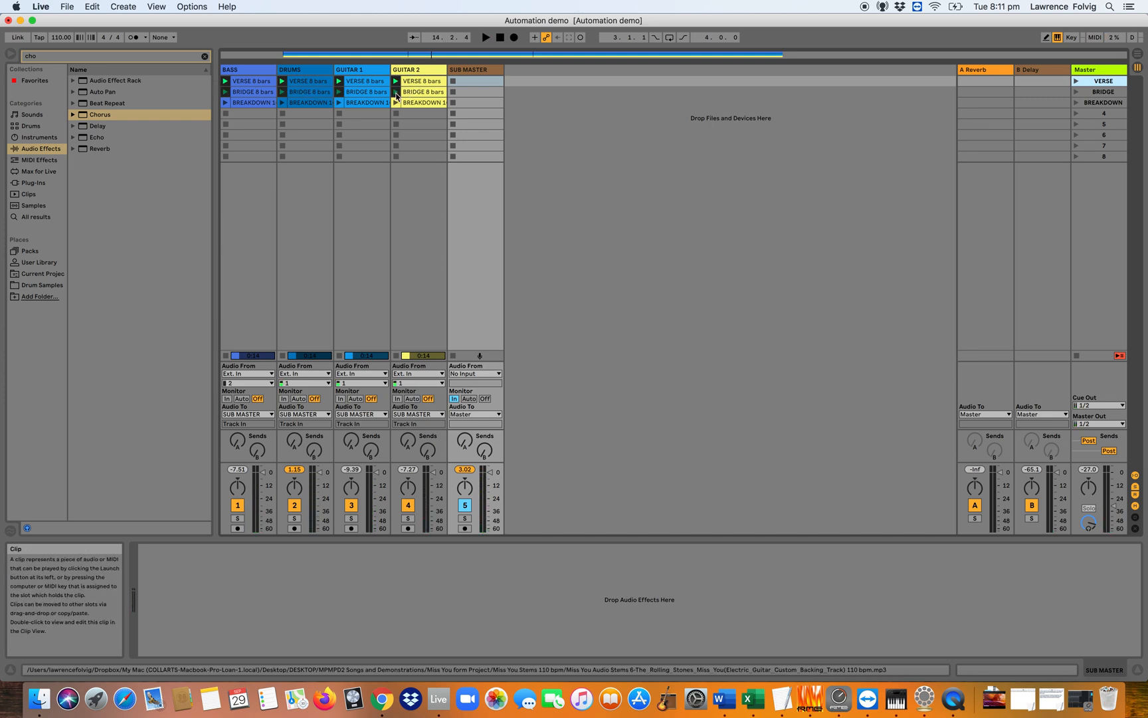
{"action": "left_click", "coordinate": [473, 91]}
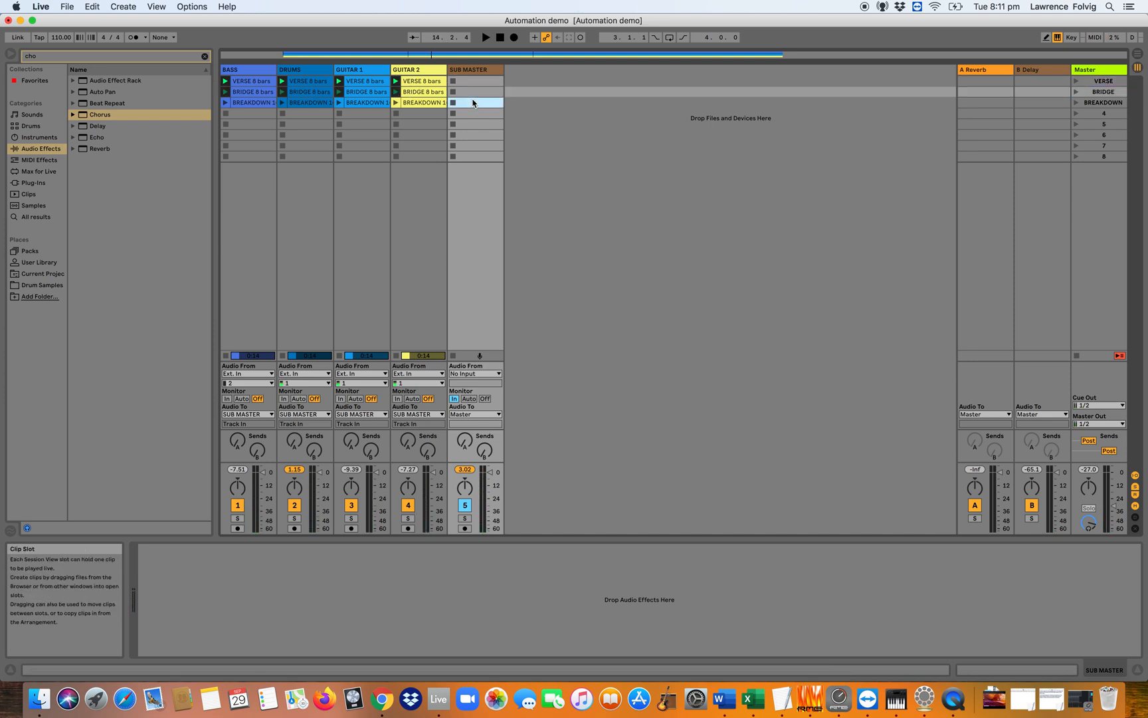
{"action": "left_click", "coordinate": [473, 103]}
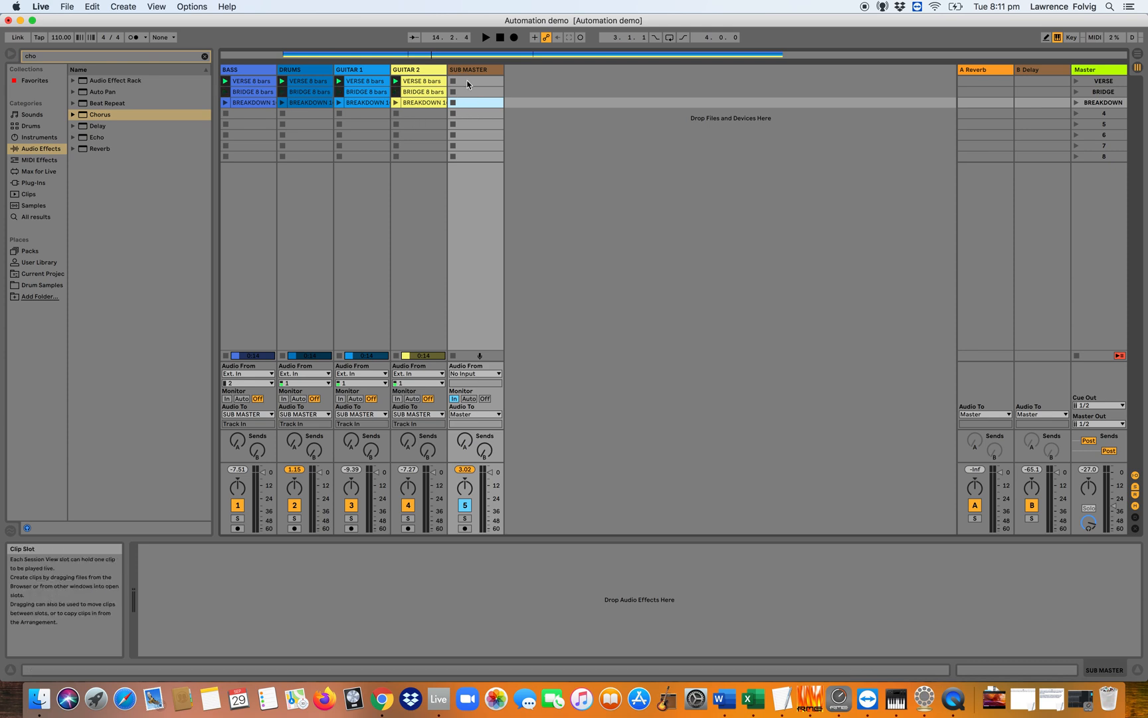
{"action": "left_click", "coordinate": [470, 82]}
{"action": "left_click", "coordinate": [468, 93]}
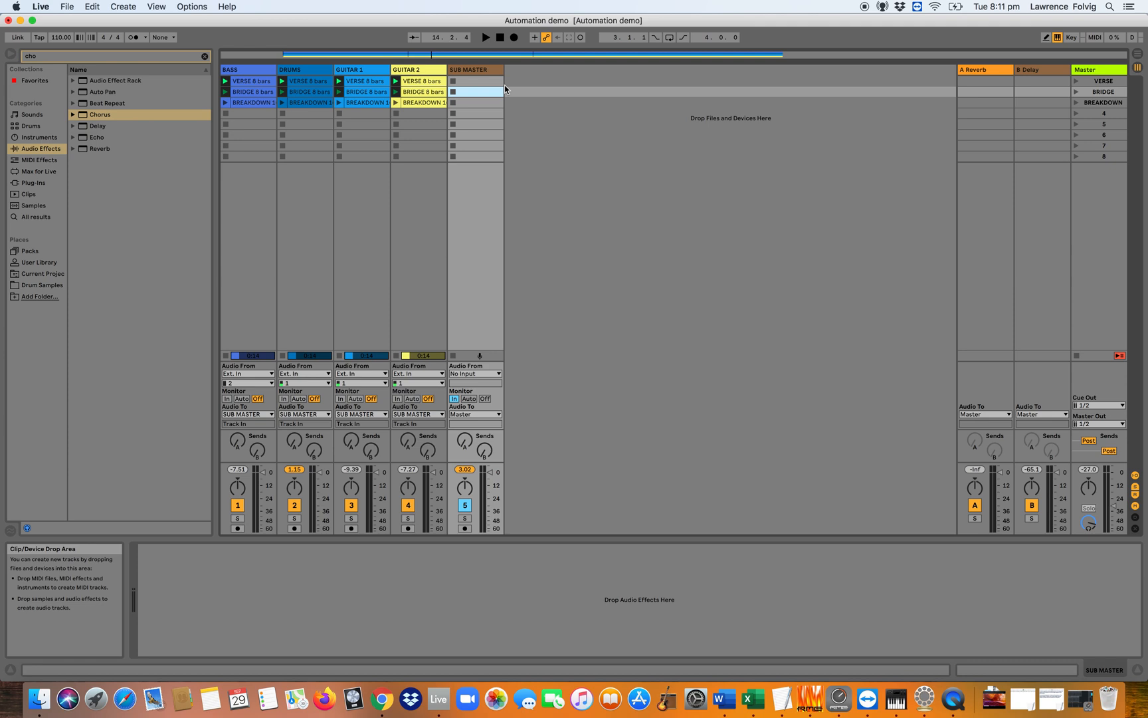
Copy the VERSE, BRIDGE and BREAKDOWN clips from GUITAR 2 into the first three slots of SUB MASTER.
{"action": "left_click", "coordinate": [425, 82]}
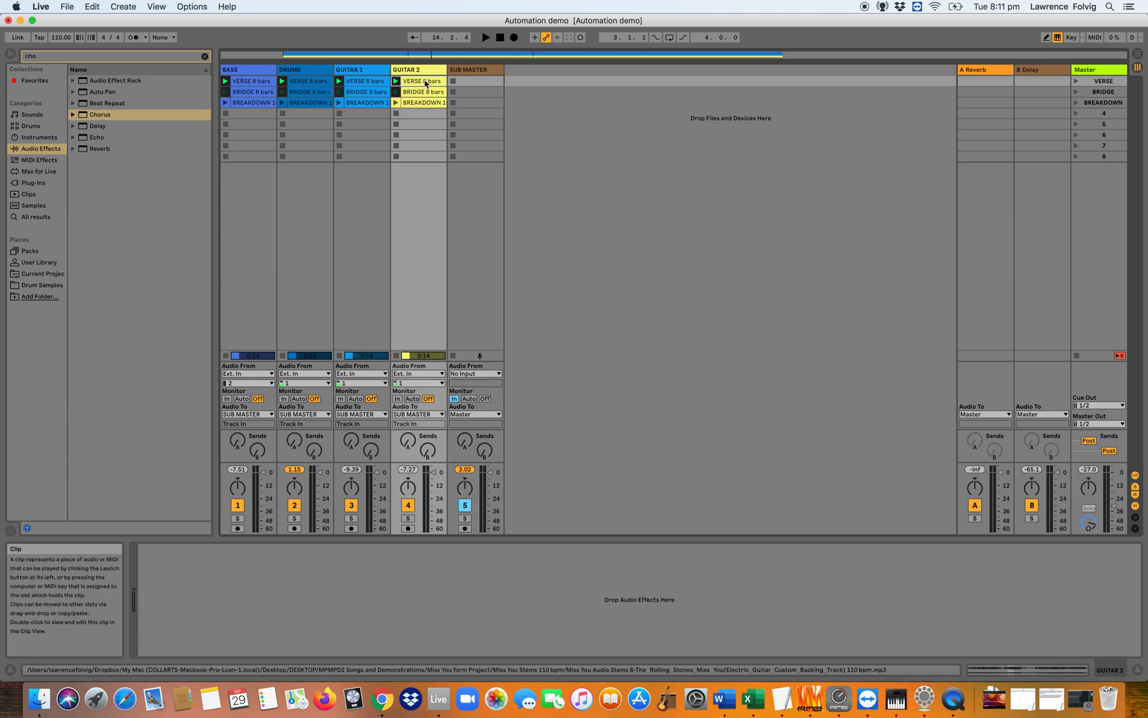
{"action": "left_click", "coordinate": [421, 105]}
{"action": "left_click", "coordinate": [419, 83]}
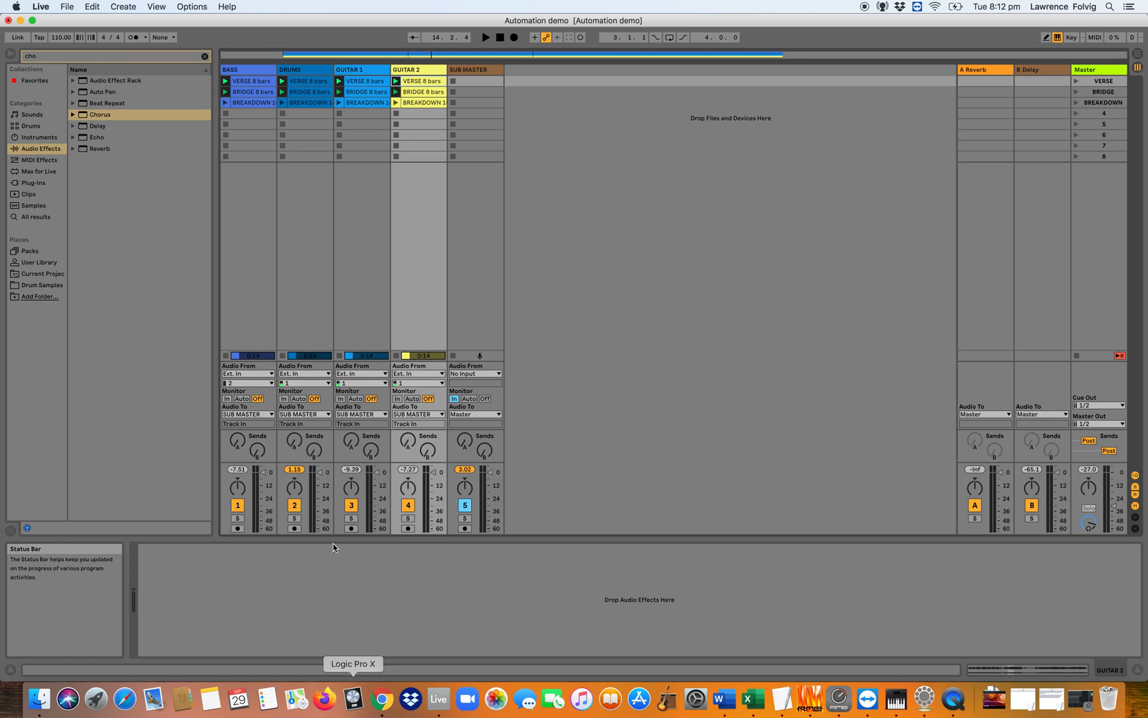
{"action": "left_click", "coordinate": [418, 104]}
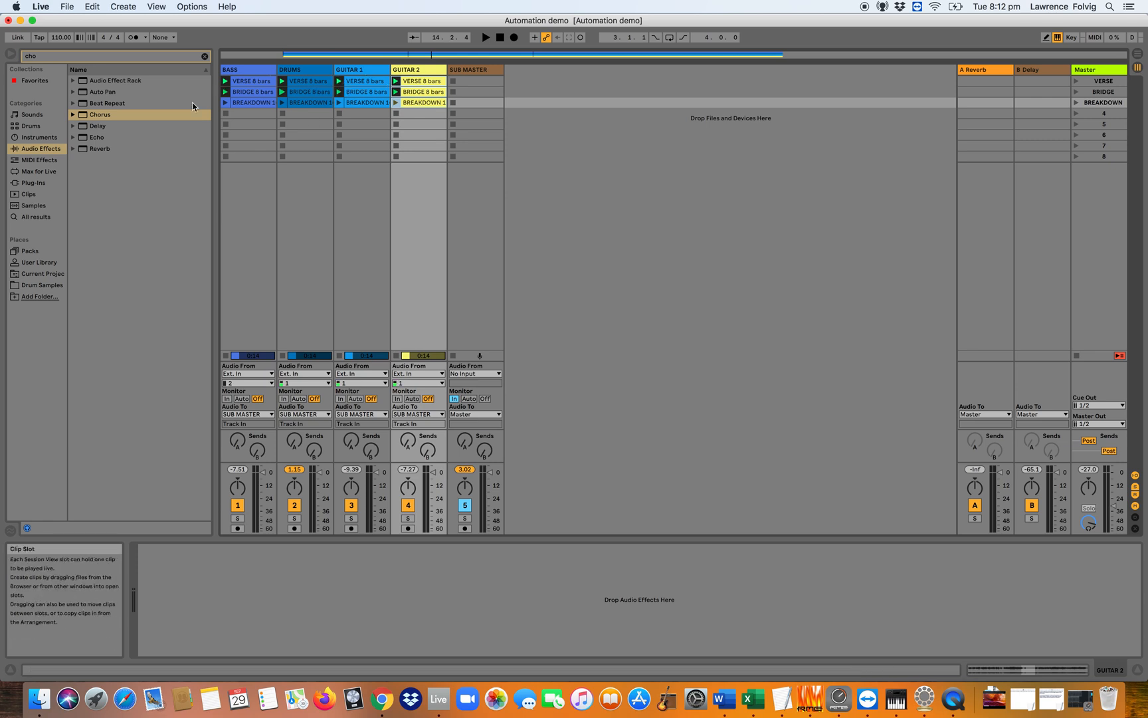
{"action": "left_click", "coordinate": [418, 84]}
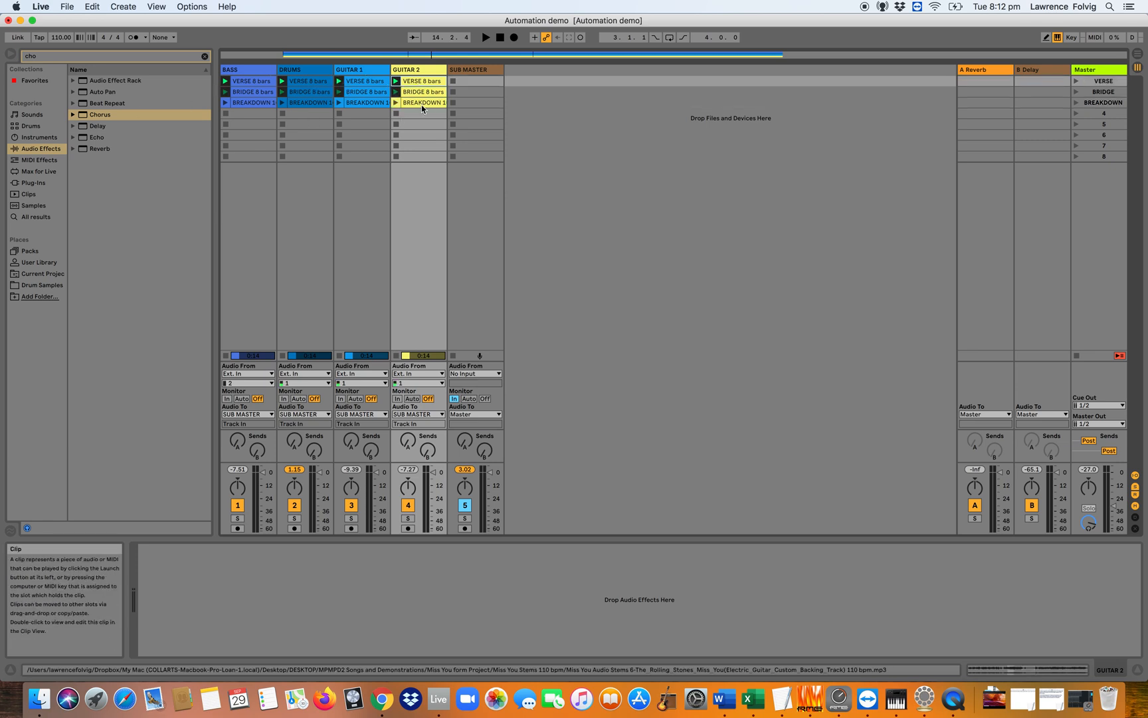
{"action": "left_click", "coordinate": [422, 104]}
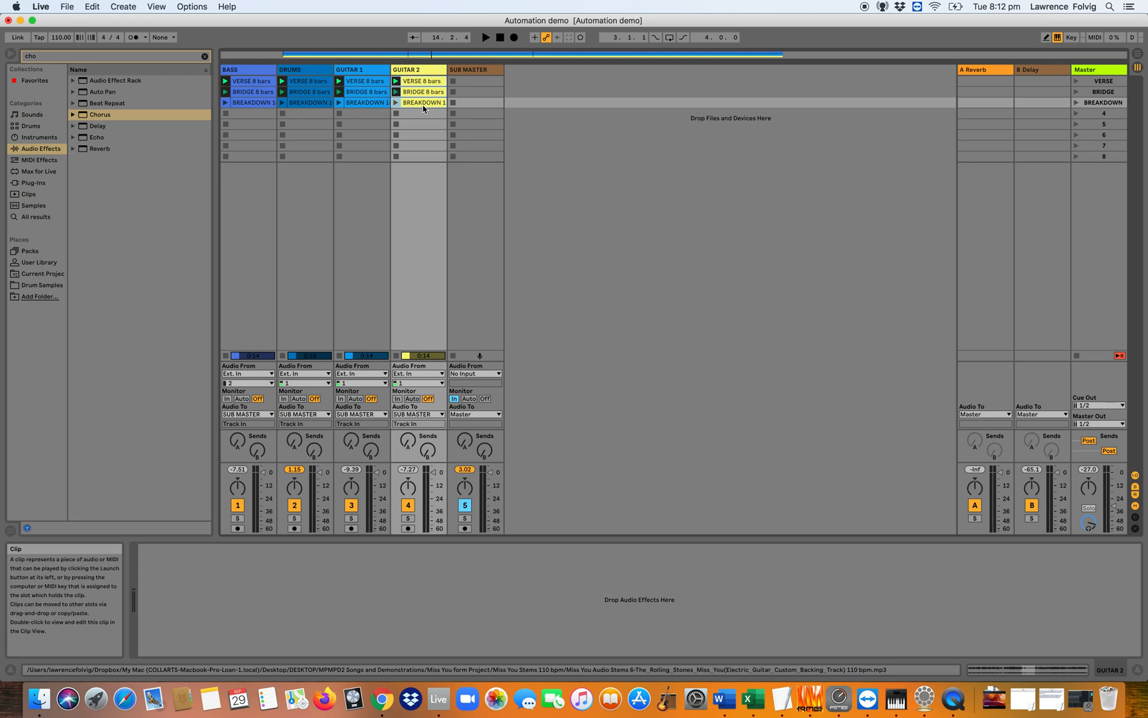
{"action": "left_click", "coordinate": [466, 82]}
{"action": "key", "text": "super+v"}
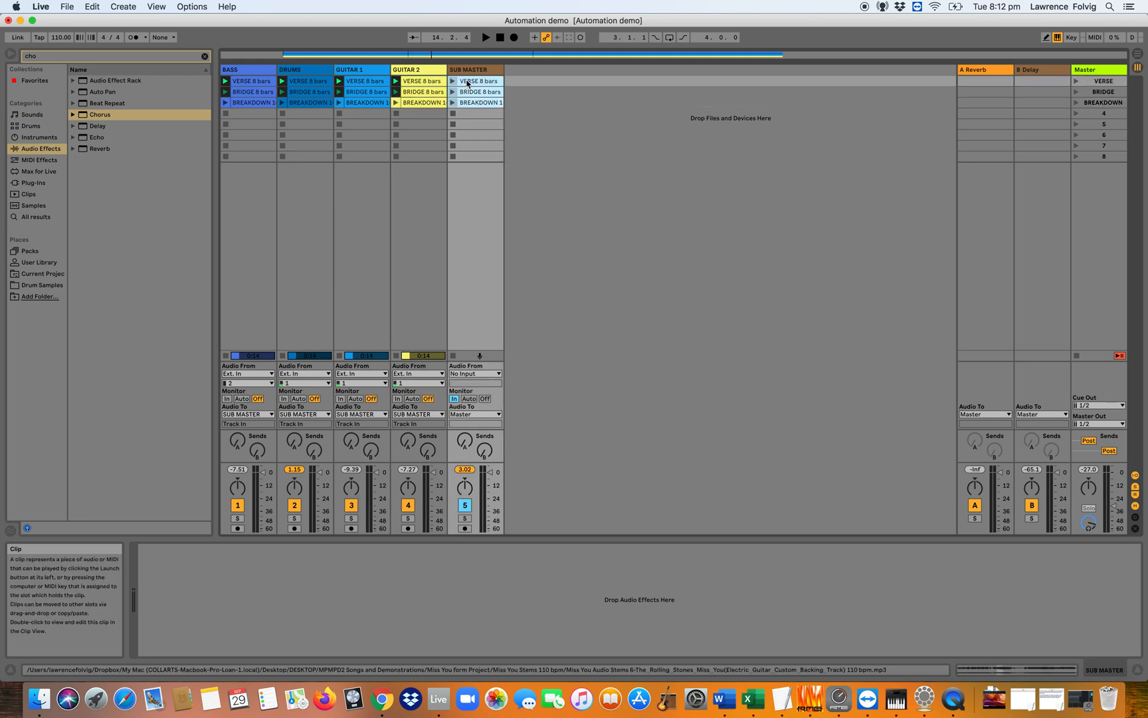
Audition the VERSE scene with the copied clip on SUB MASTER, and stop playback.
{"action": "left_click", "coordinate": [467, 81]}
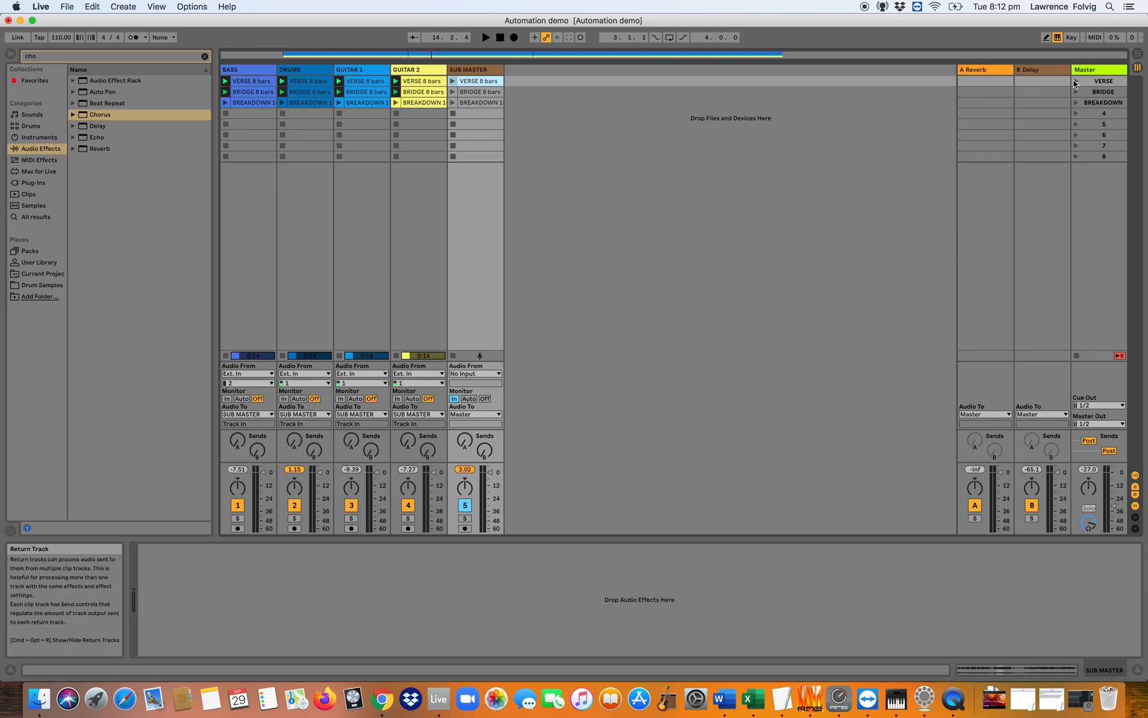
{"action": "left_click", "coordinate": [1074, 81]}
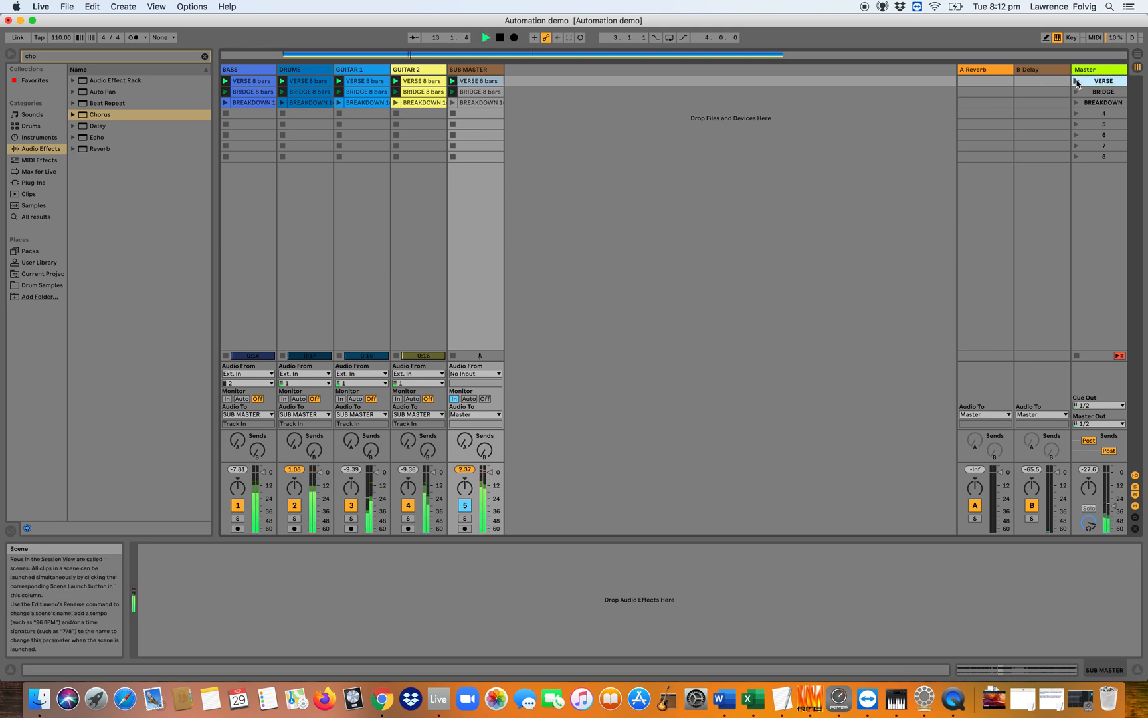
{"action": "key", "text": "space"}
Set the clip gain of all three SUB MASTER clips to -inf dB, audition the VERSE scene, and select the SUB MASTER track.
{"action": "left_click", "coordinate": [486, 82]}
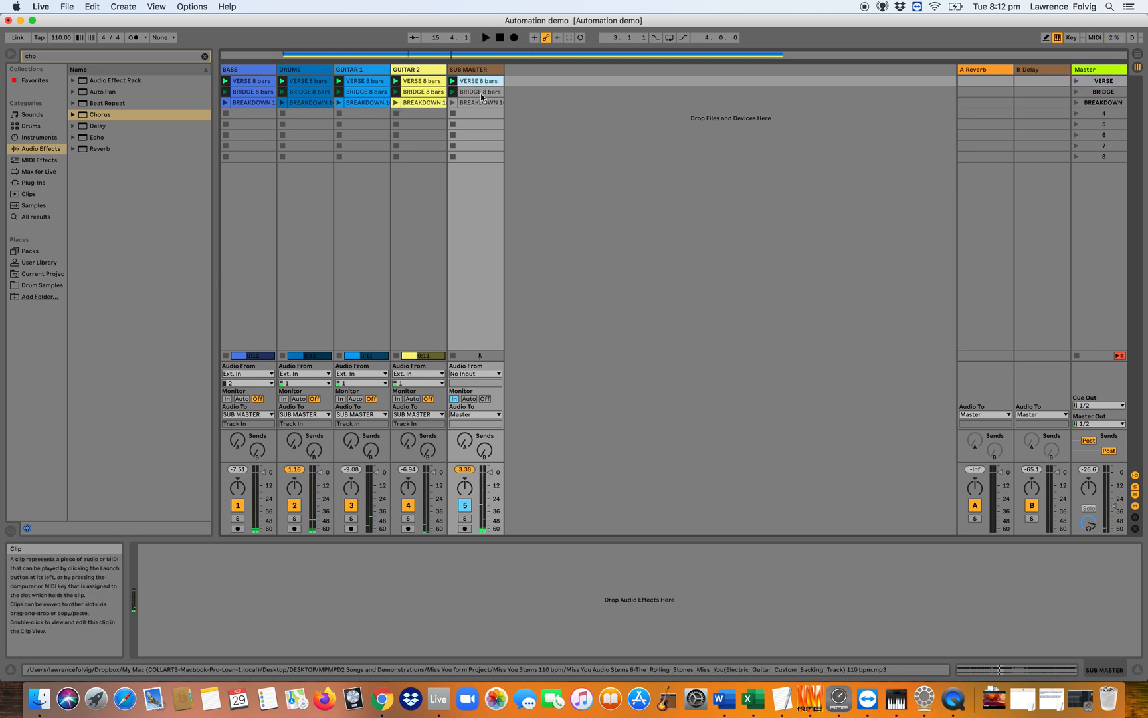
{"action": "left_click", "coordinate": [479, 102], "text": "shift"}
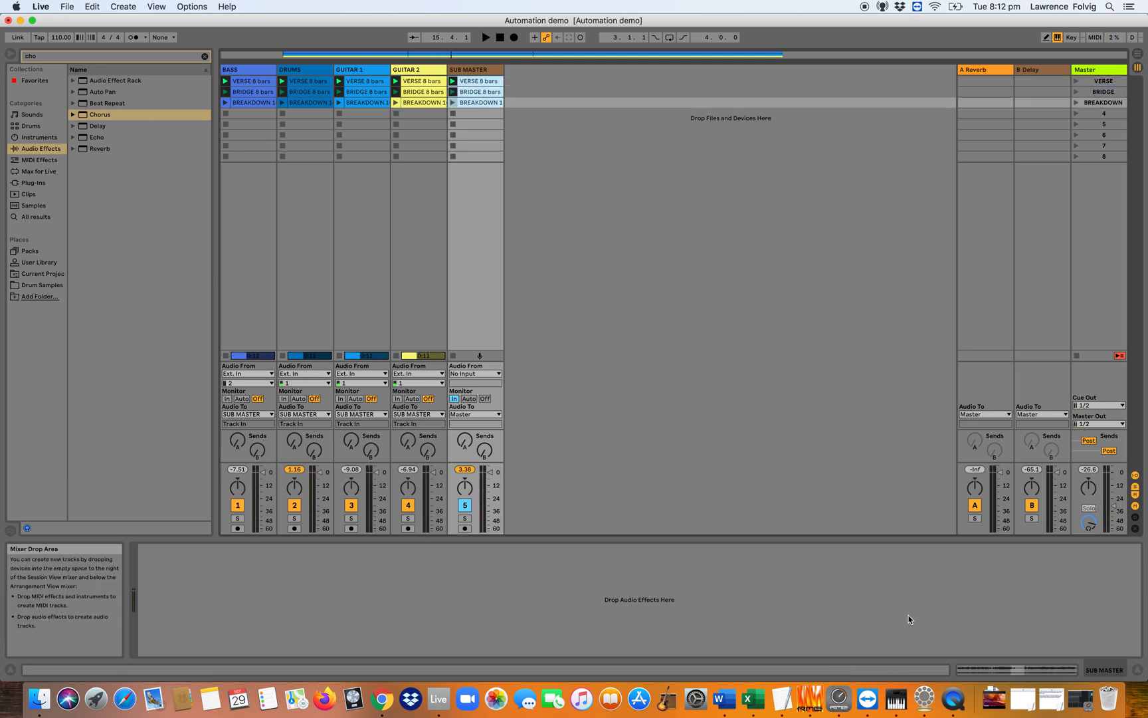
{"action": "left_click", "coordinate": [1020, 670]}
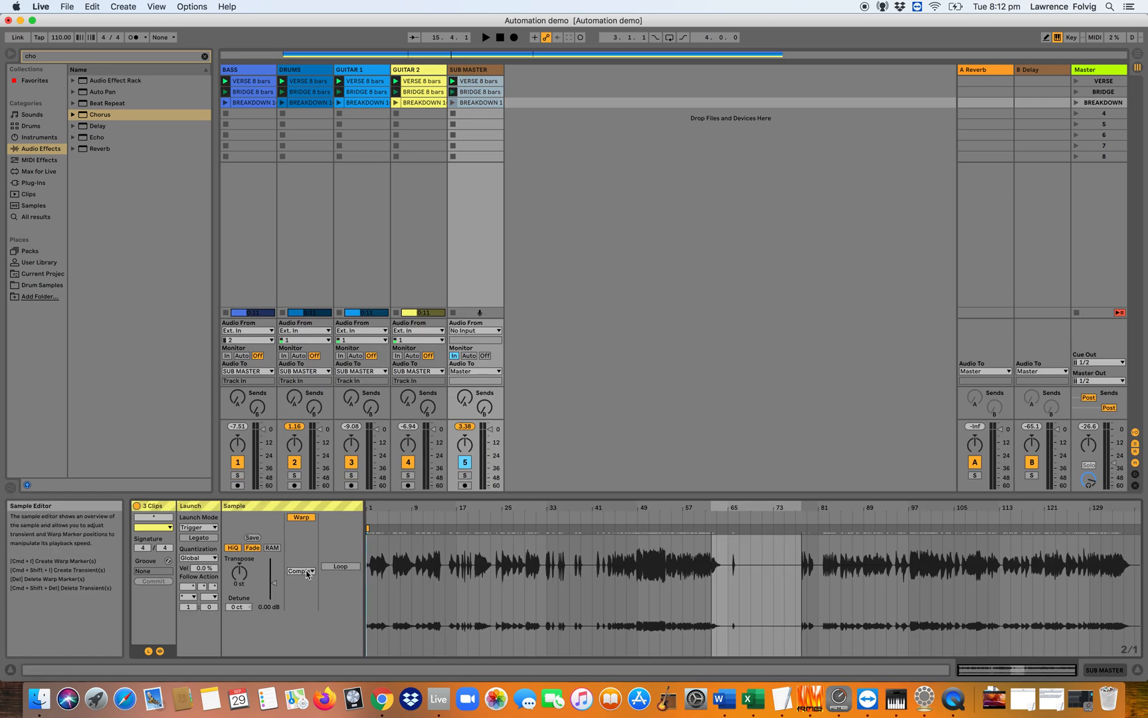
{"action": "left_click_drag", "start_coordinate": [273, 587], "coordinate": [273, 600]}
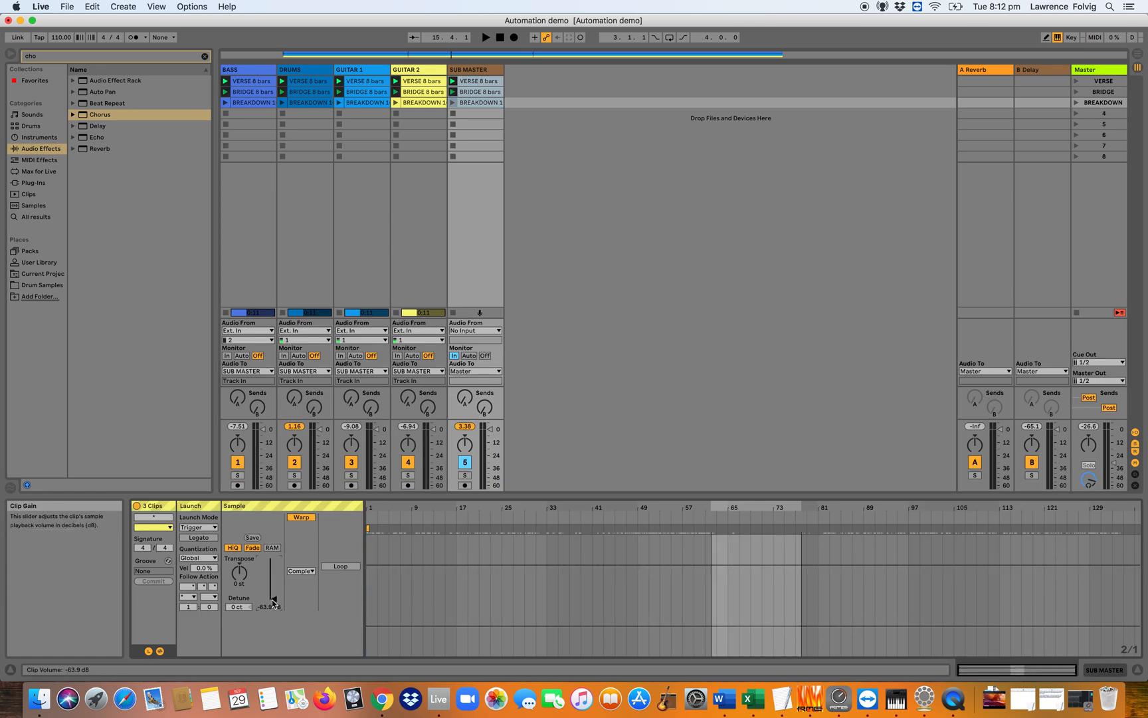
{"action": "left_click_drag", "start_coordinate": [273, 600], "coordinate": [273, 599]}
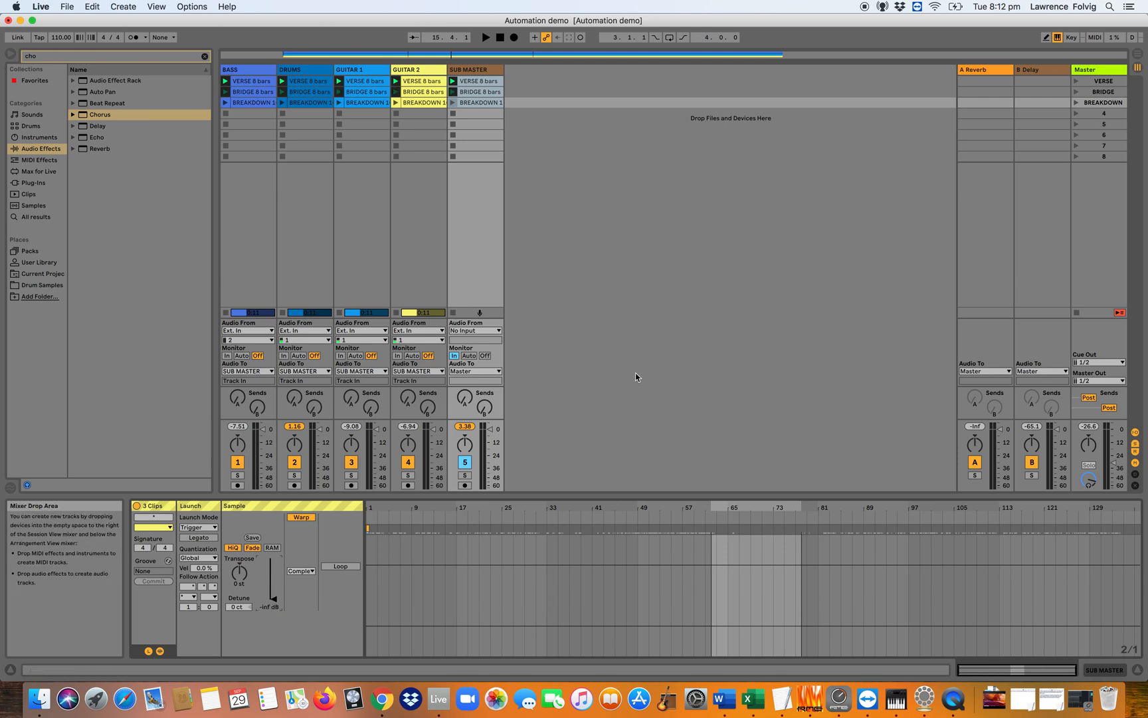
{"action": "left_click", "coordinate": [1077, 82]}
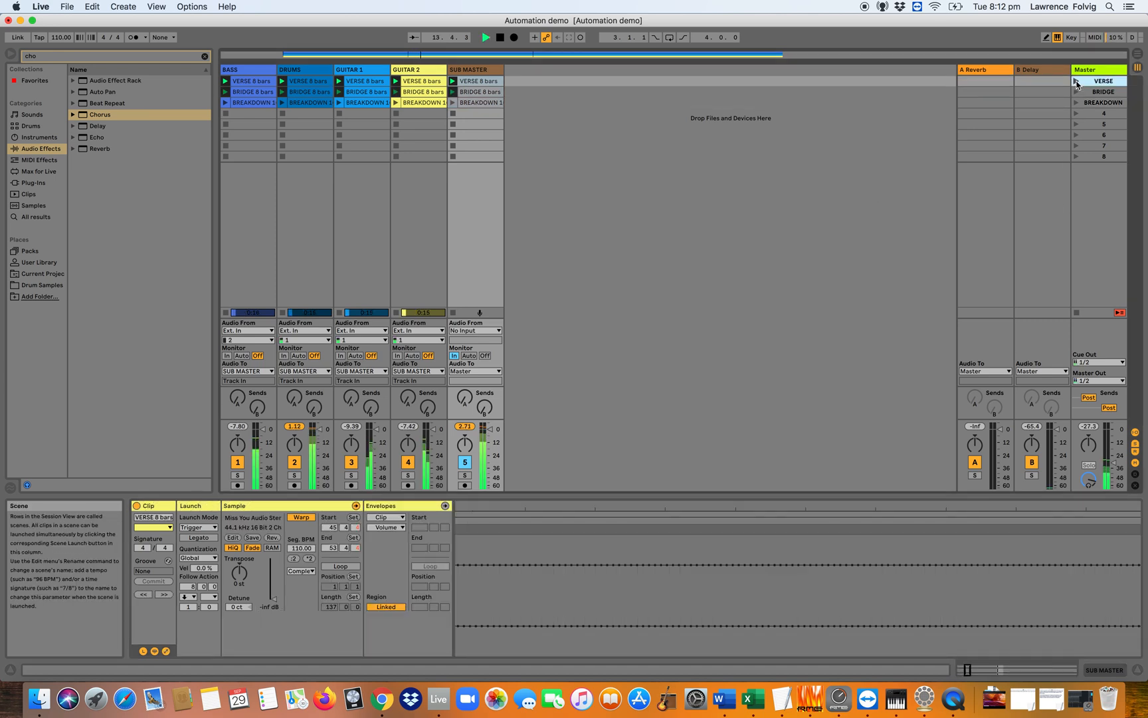
{"action": "left_click", "coordinate": [472, 69]}
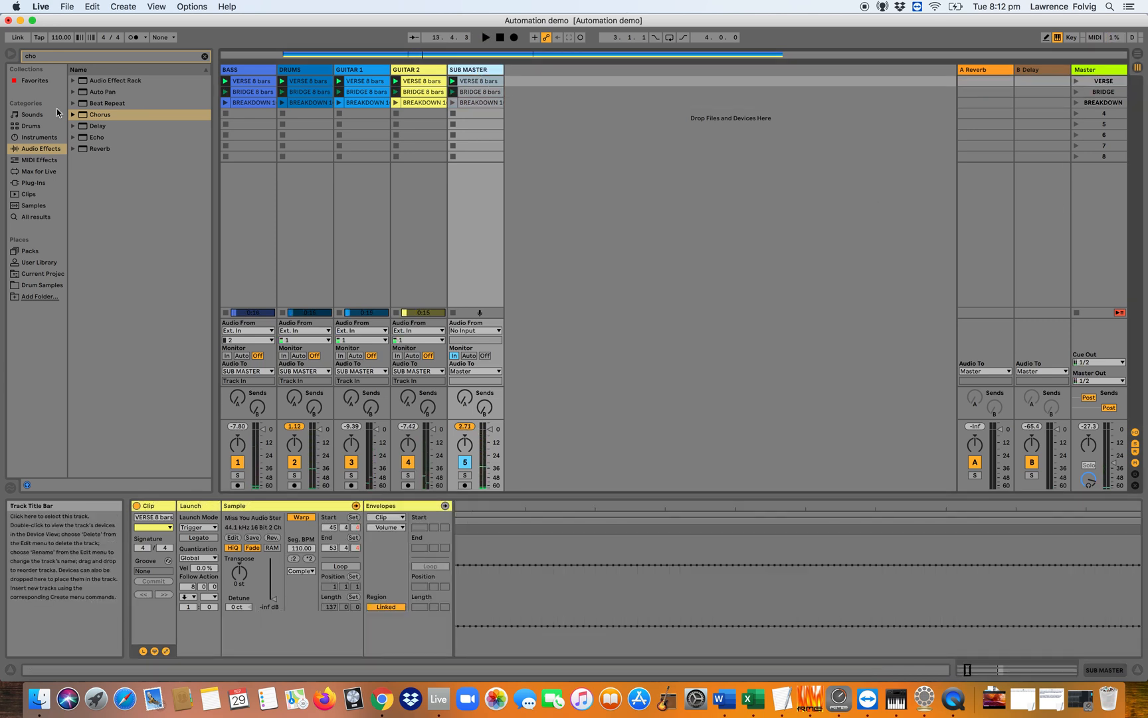
Search the audio effects for "auto" and add Auto Filter to the SUB MASTER track.
{"action": "left_click", "coordinate": [205, 55]}
{"action": "type", "text": "auto"}
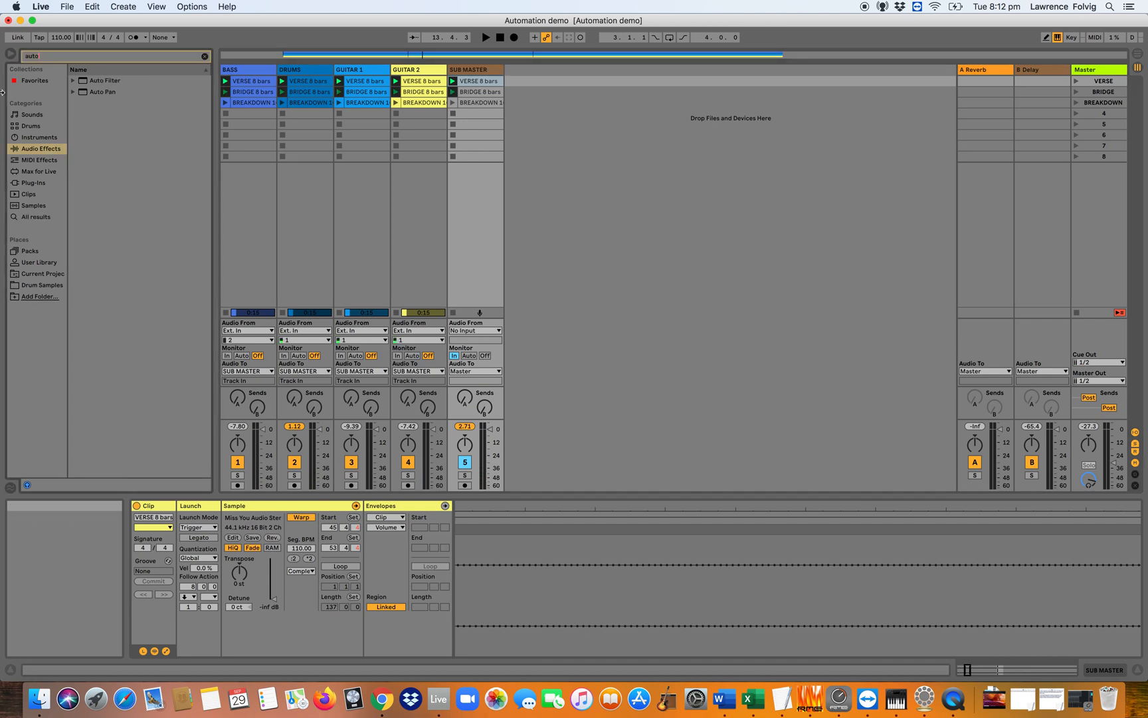
{"action": "left_click", "coordinate": [101, 82]}
{"action": "left_click_drag", "start_coordinate": [87, 83], "coordinate": [475, 71]}
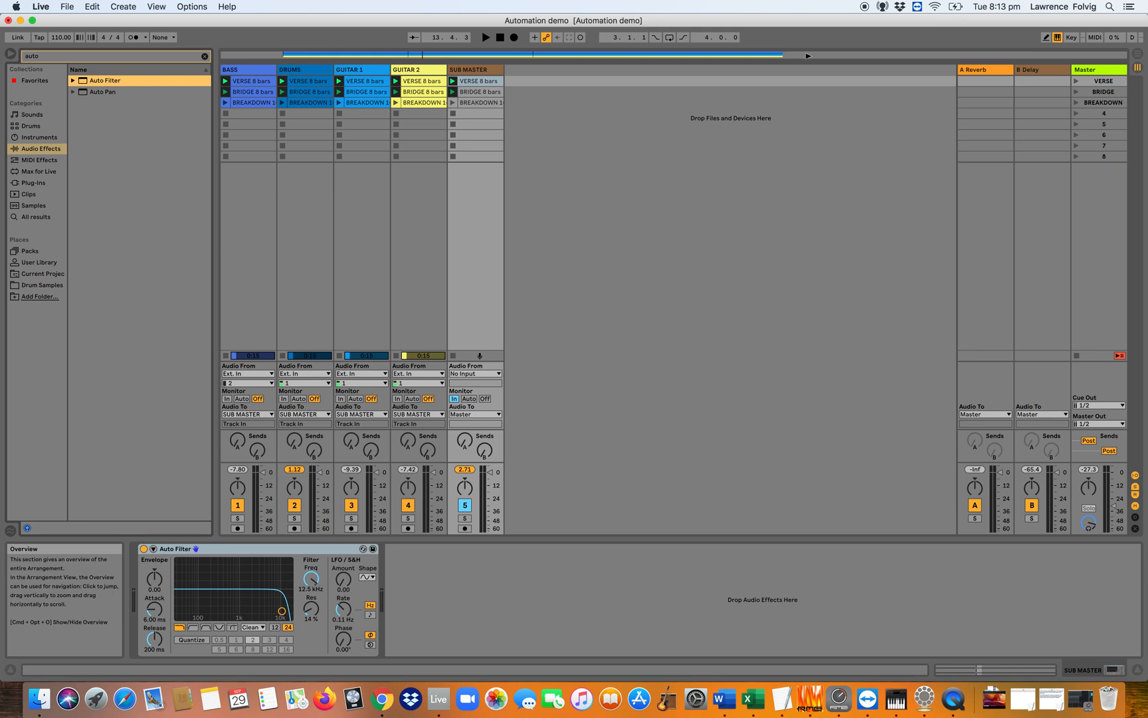
Open the VERSE clip on SUB MASTER in the clip view and display its envelope.
{"action": "left_click", "coordinate": [419, 80]}
{"action": "left_click", "coordinate": [476, 80]}
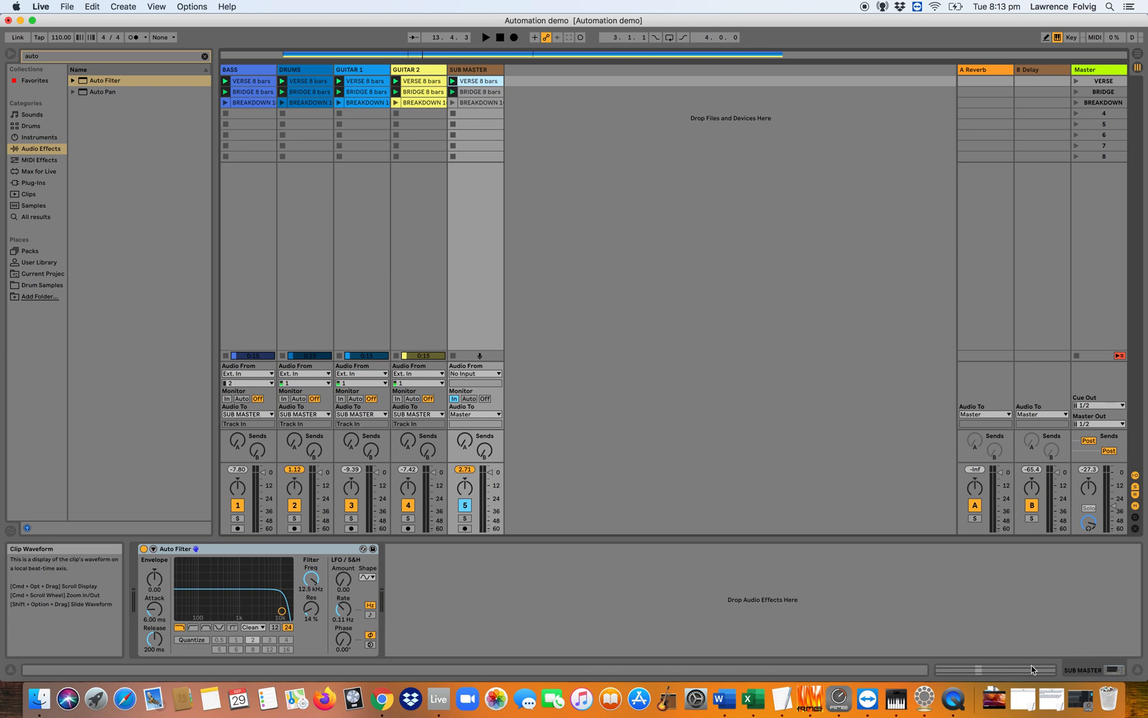
{"action": "left_click", "coordinate": [1048, 669]}
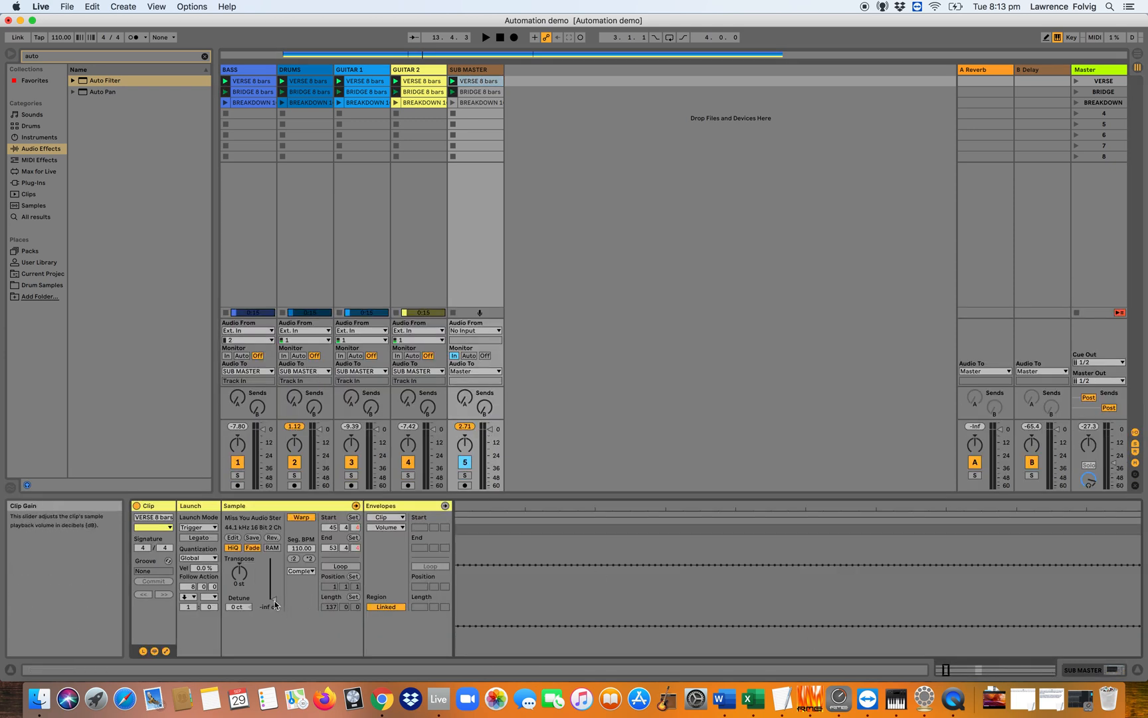
{"action": "left_click", "coordinate": [486, 93]}
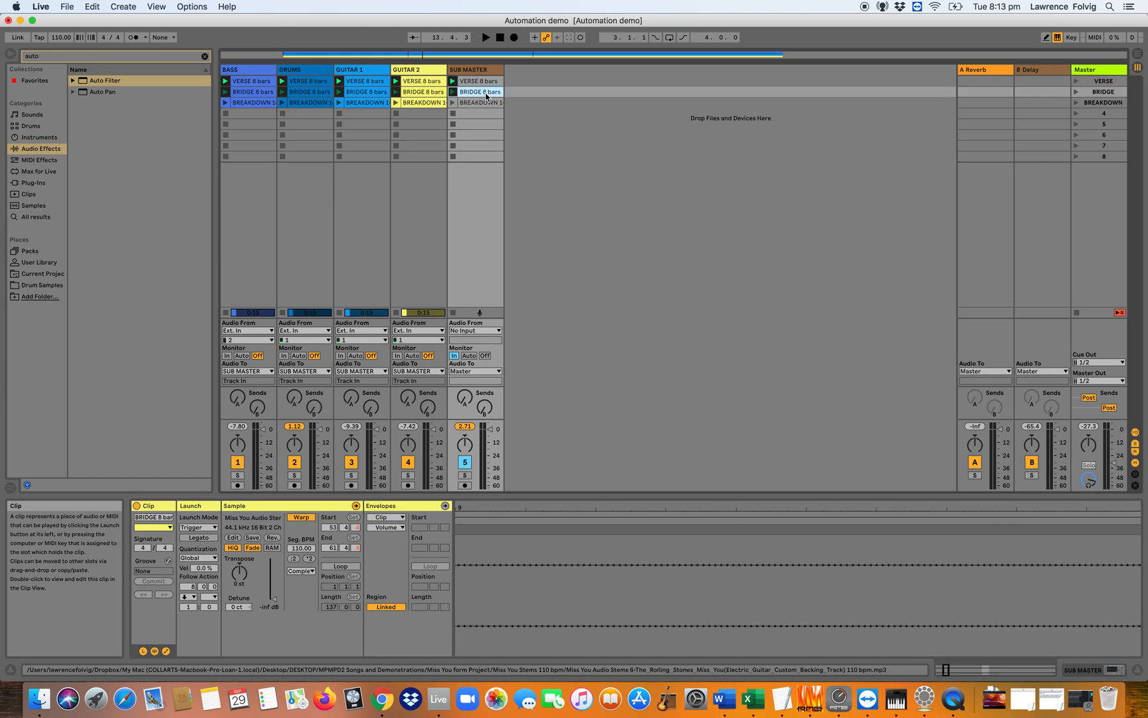
{"action": "left_click", "coordinate": [413, 82]}
{"action": "left_click", "coordinate": [473, 82]}
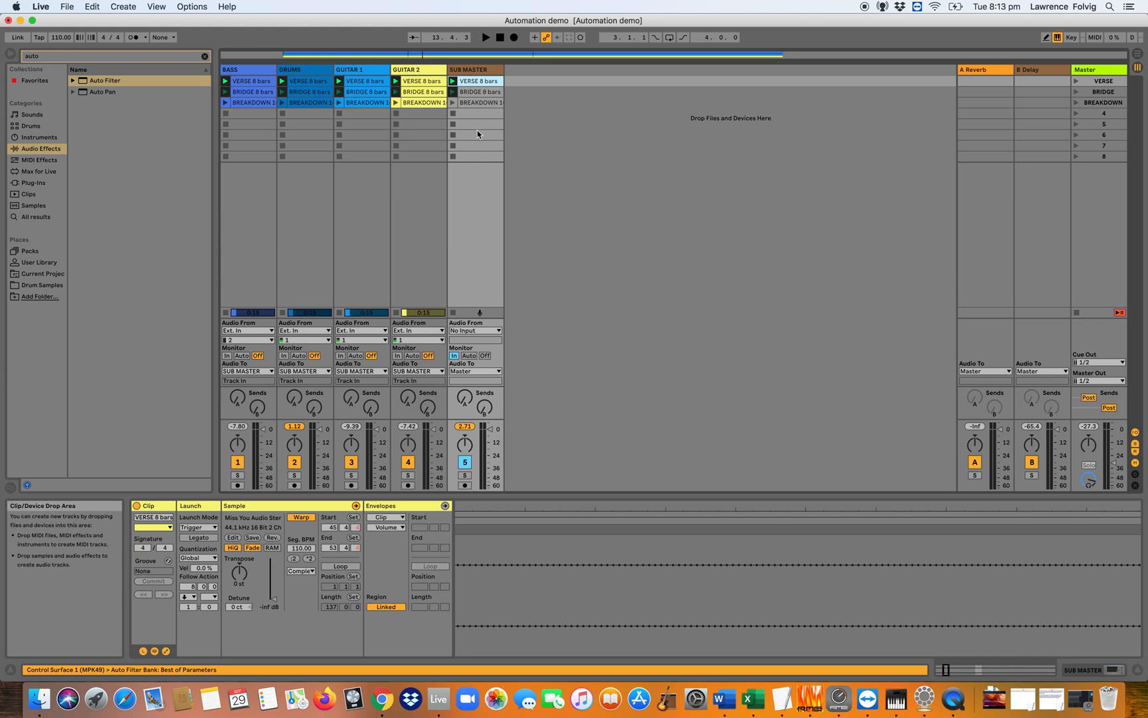
{"action": "left_click", "coordinate": [445, 507]}
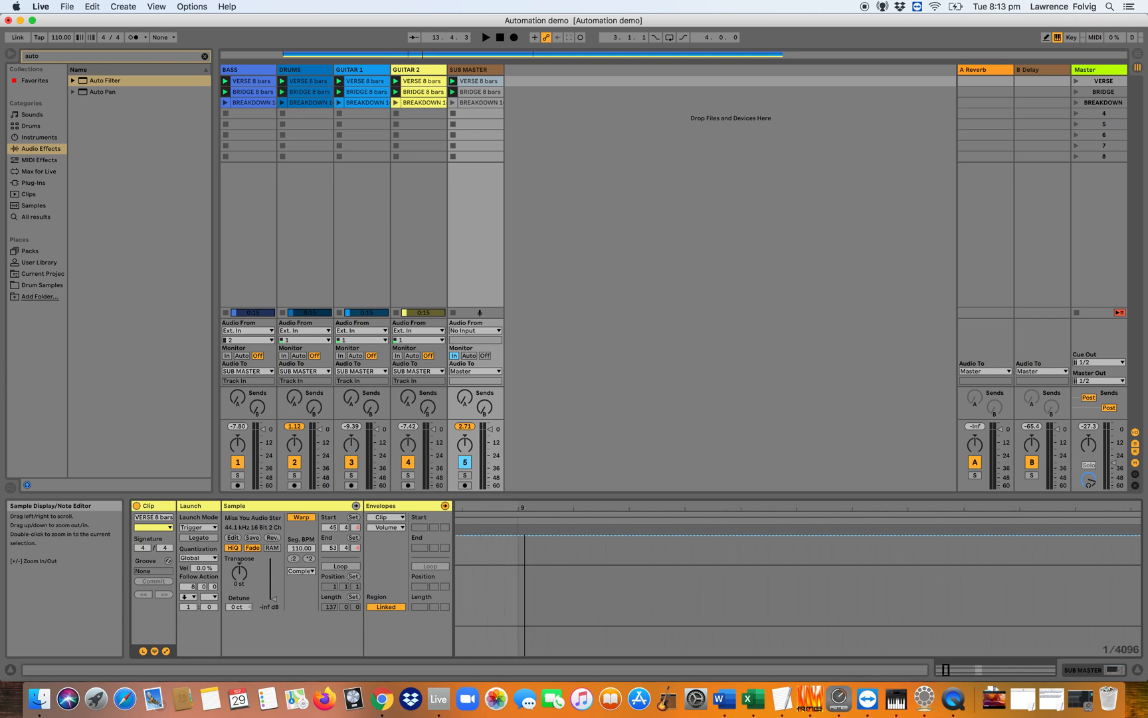
{"action": "left_click_drag", "start_coordinate": [525, 508], "coordinate": [497, 404]}
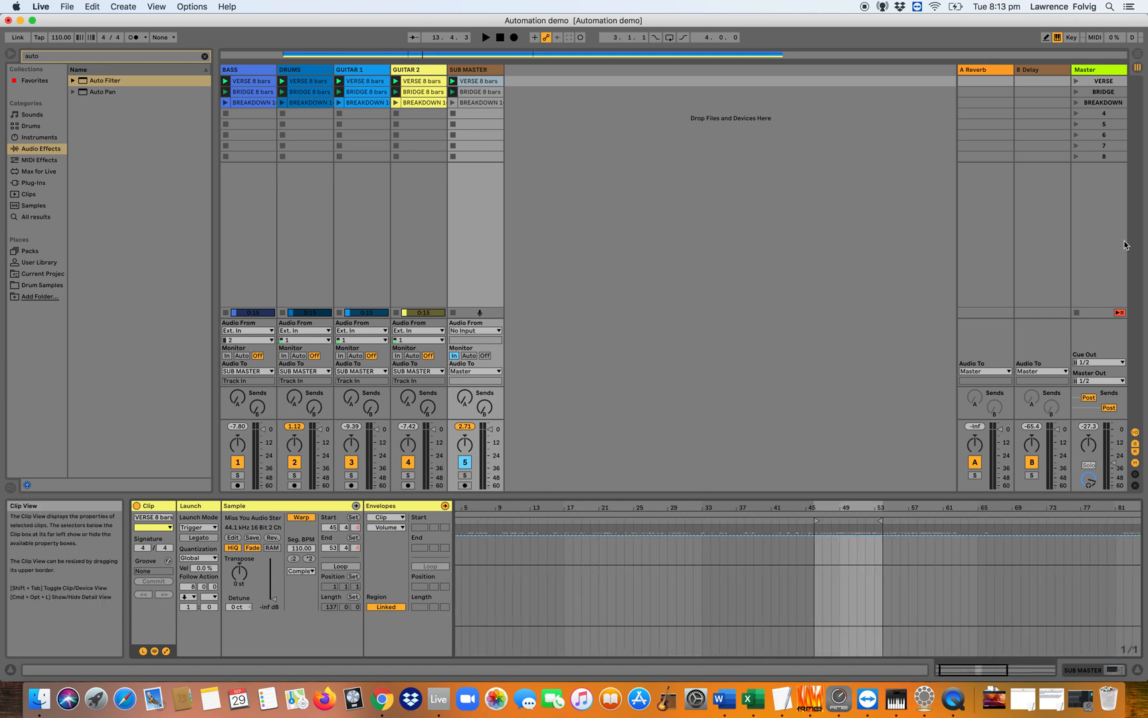
Audition the VERSE scene, stop playback, and bring the last bars of the SUB MASTER clip into close view.
{"action": "left_click", "coordinate": [1076, 82]}
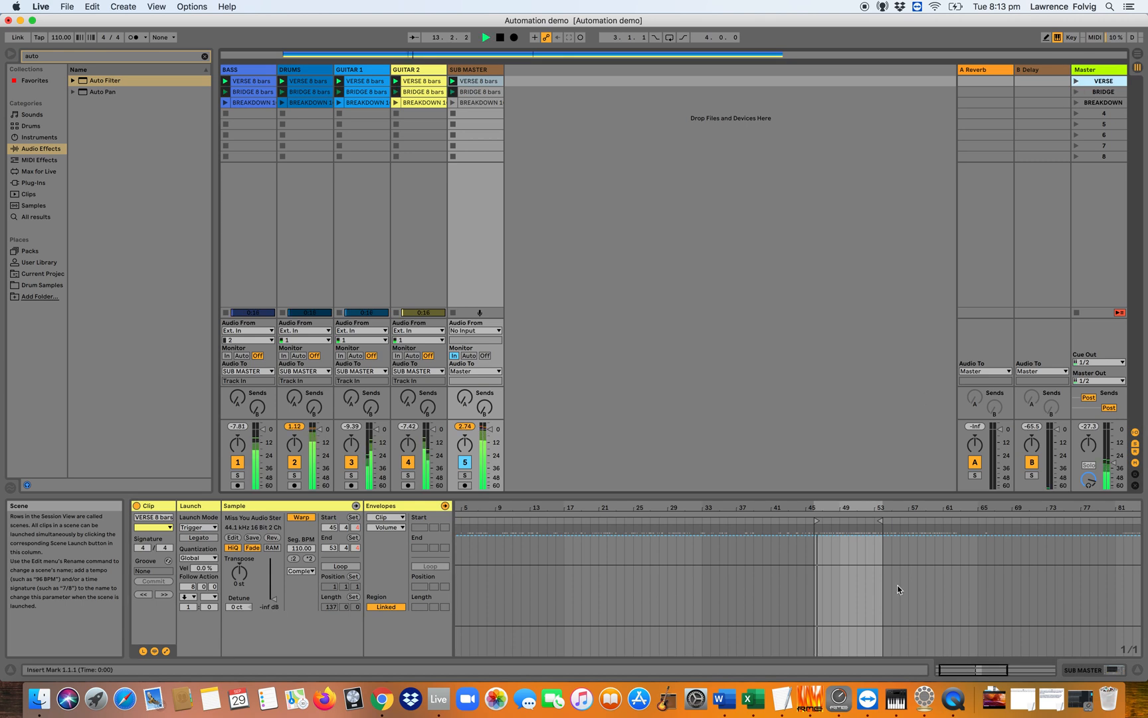
{"action": "left_click_drag", "start_coordinate": [831, 508], "coordinate": [601, 530]}
{"action": "key", "text": "space"}
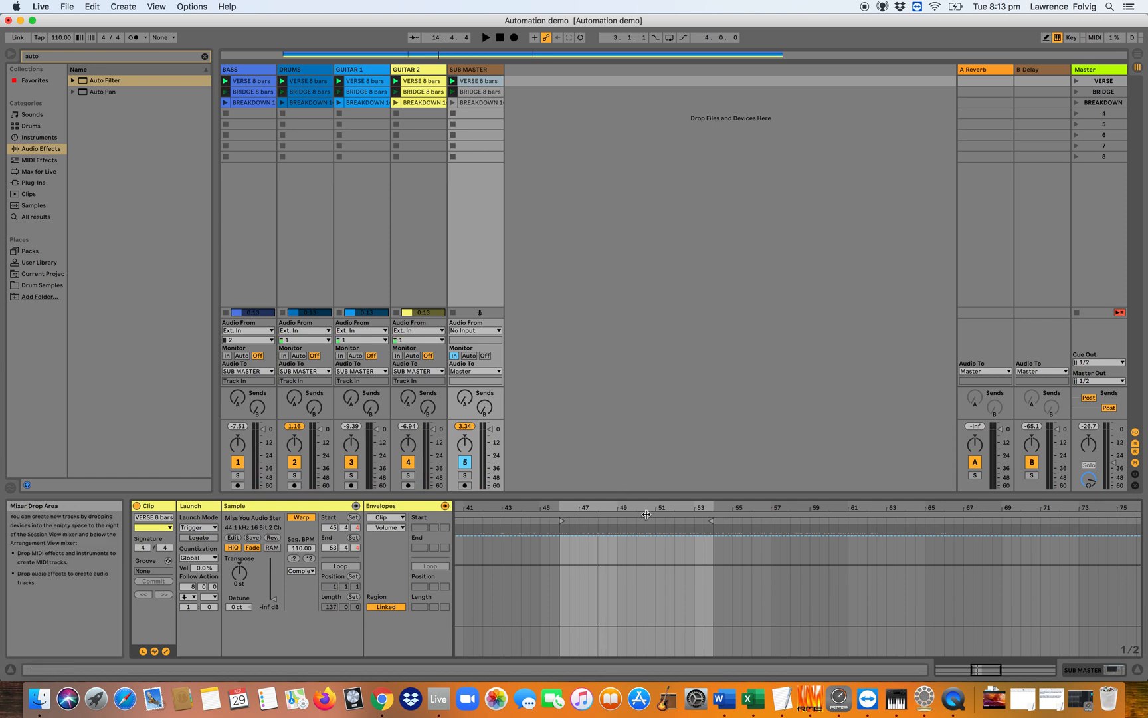
{"action": "left_click_drag", "start_coordinate": [657, 509], "coordinate": [657, 568]}
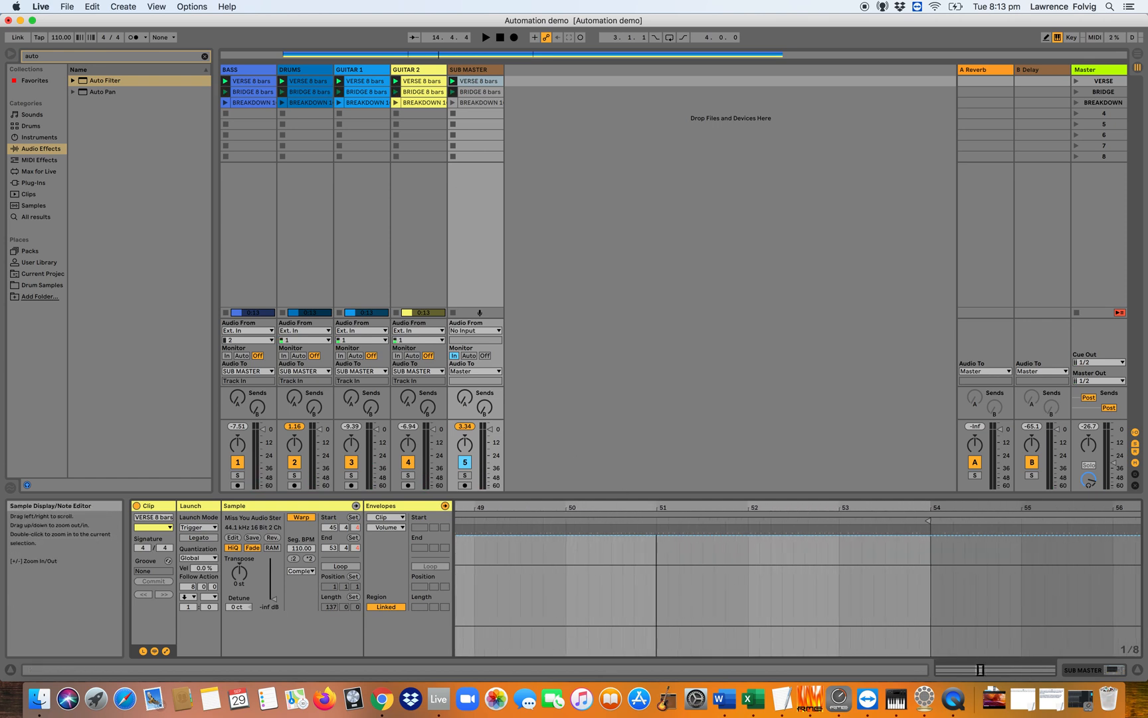
Select Auto Filter's Frequency as the VERSE clip's envelope parameter and add a breakpoint at about bar 52.
{"action": "left_click", "coordinate": [391, 518]}
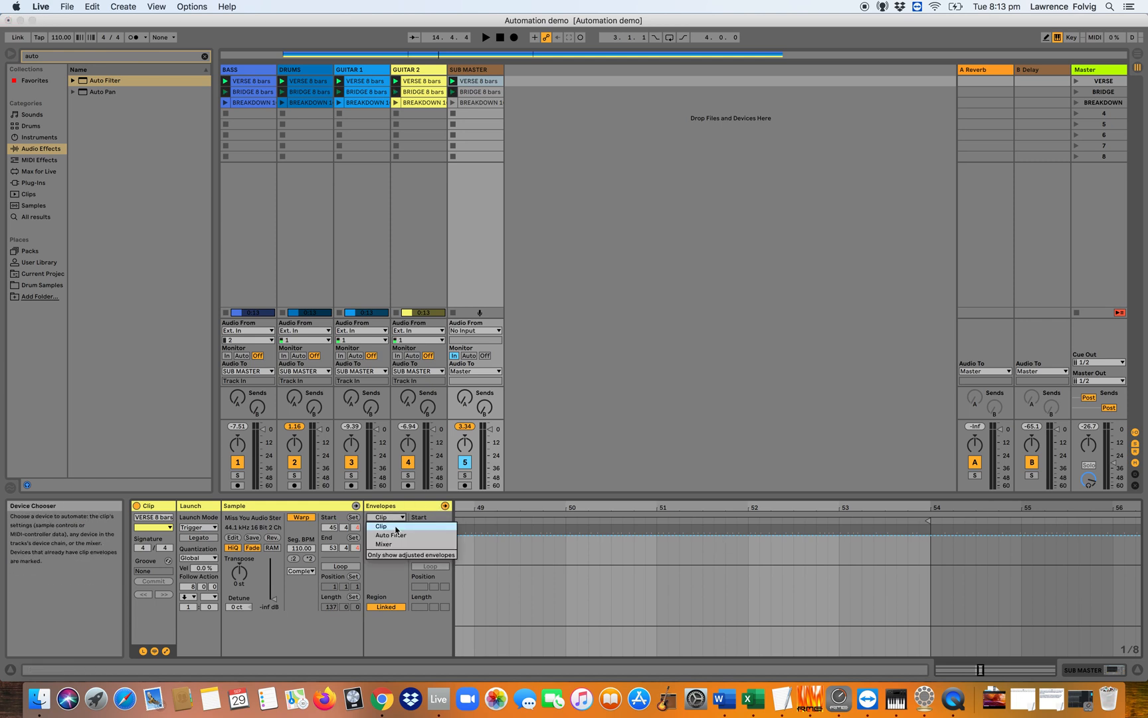
{"action": "left_click", "coordinate": [393, 534]}
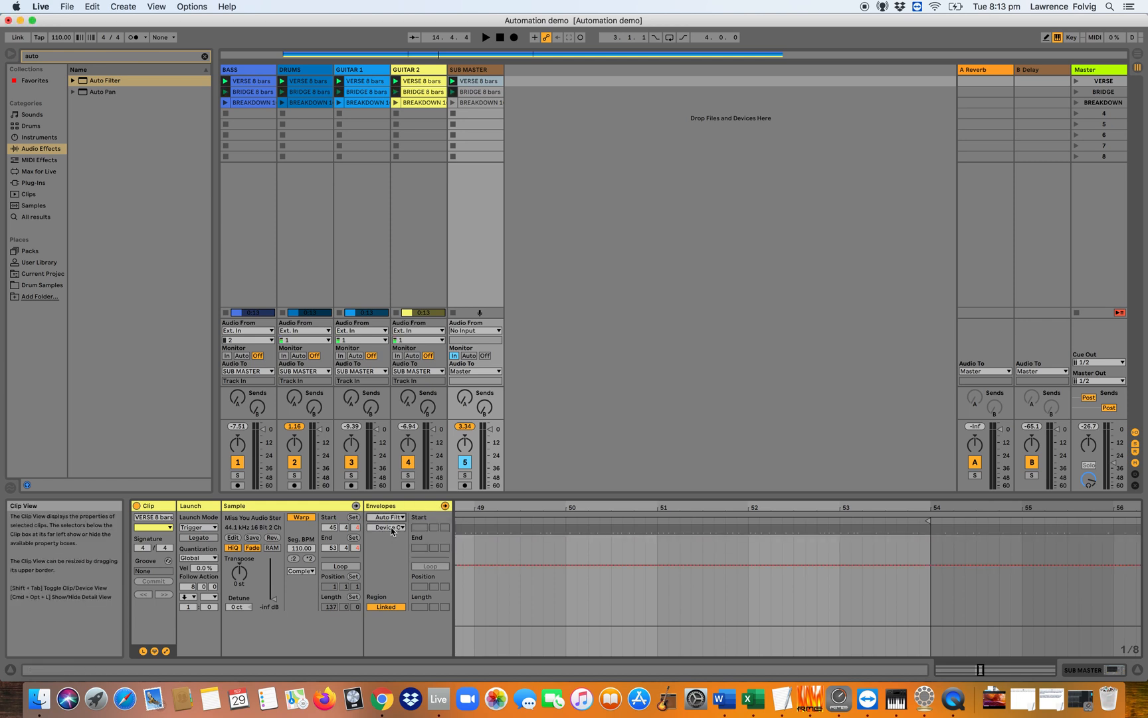
{"action": "left_click", "coordinate": [391, 528]}
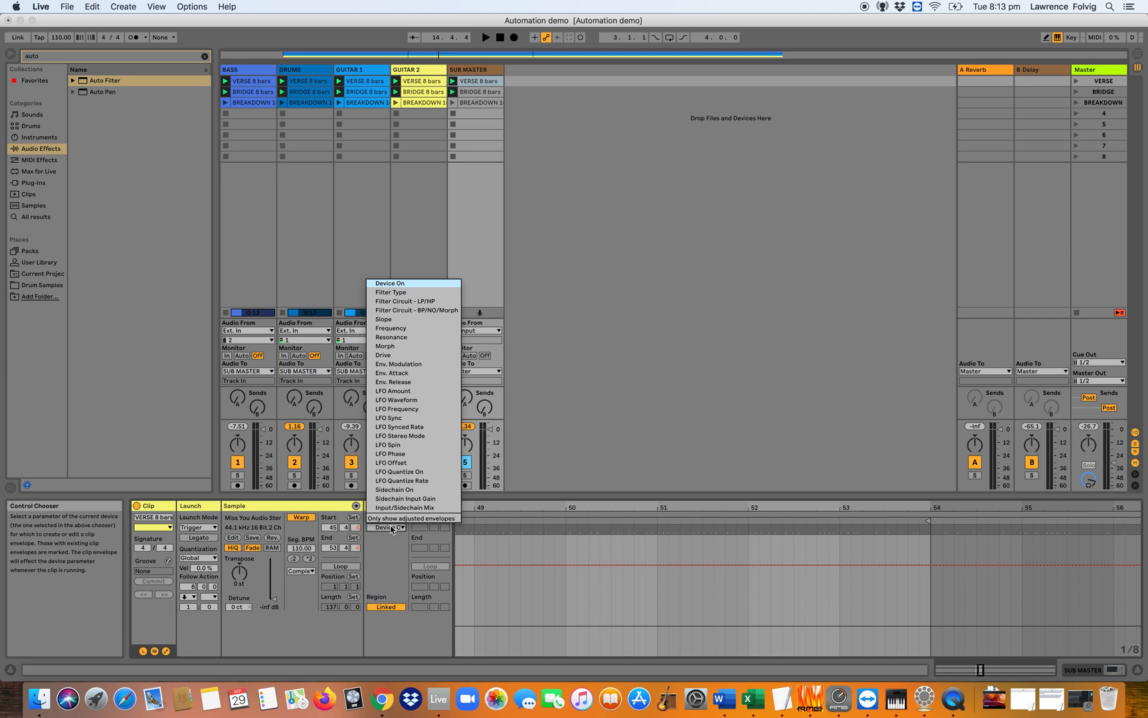
{"action": "left_click", "coordinate": [389, 329]}
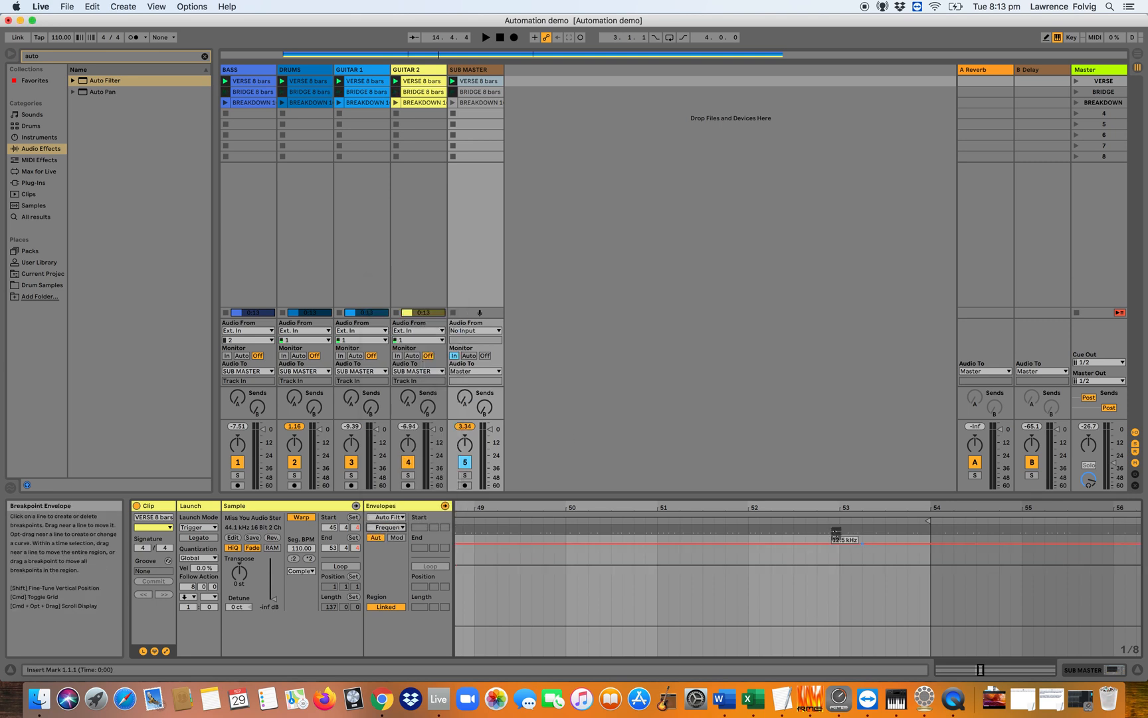
{"action": "left_click", "coordinate": [746, 544]}
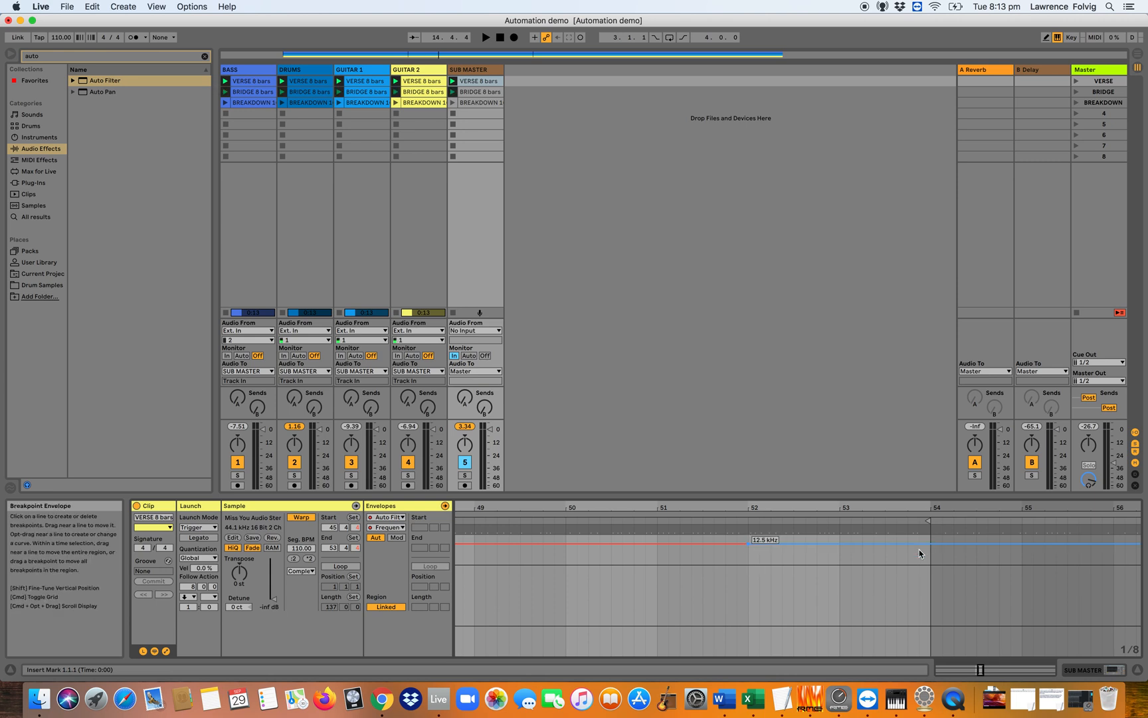
Try to ramp the filter frequency down to the clip's end and reshape the ramp with an inserted automation shape.
{"action": "left_click_drag", "start_coordinate": [929, 546], "coordinate": [928, 655]}
{"action": "right_click", "coordinate": [811, 579]}
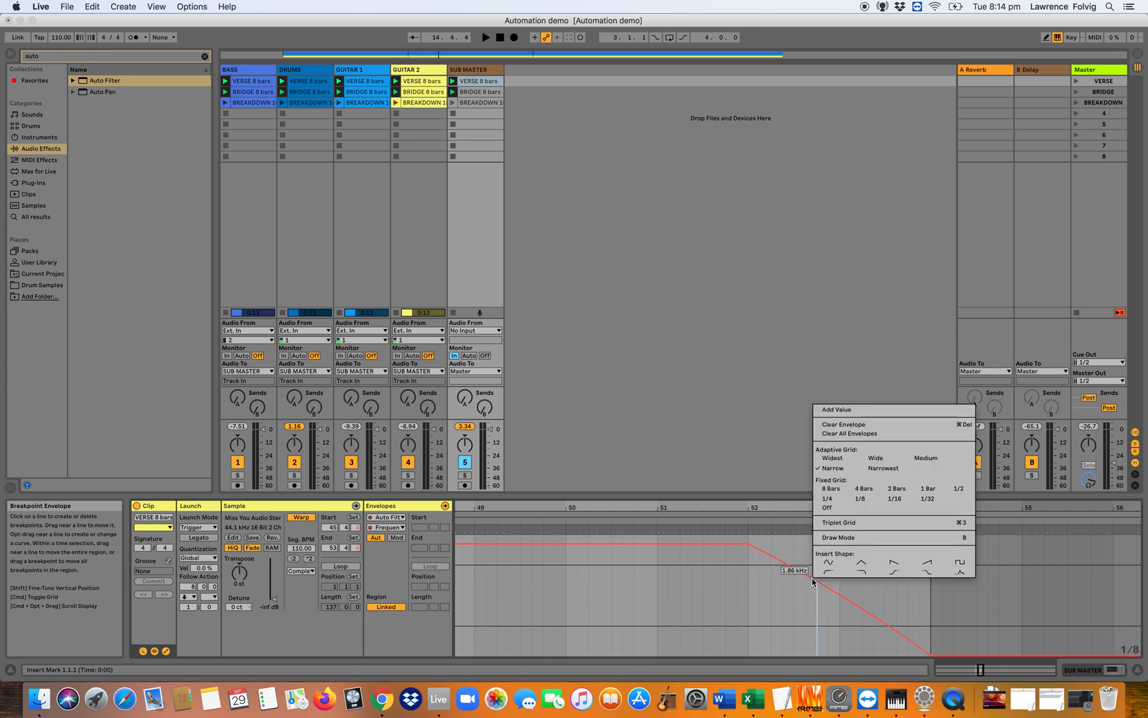
{"action": "left_click", "coordinate": [925, 571]}
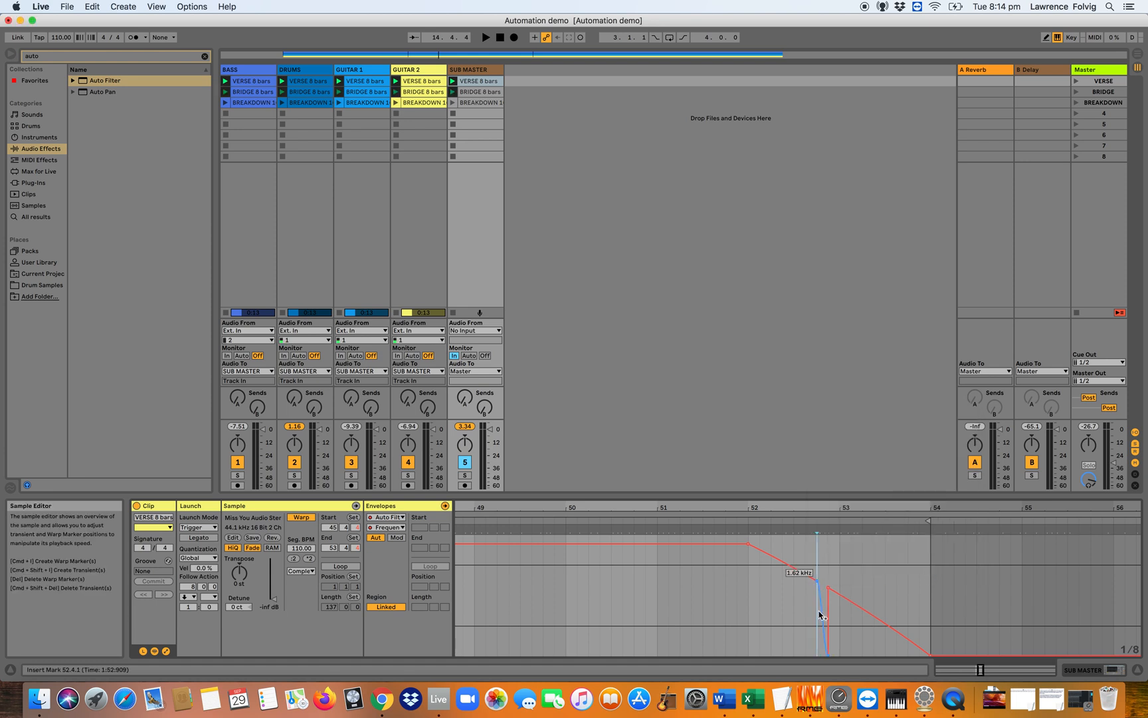
{"action": "mouse_move", "coordinate": [828, 590]}
{"action": "left_click_drag", "start_coordinate": [828, 590], "coordinate": [829, 630]}
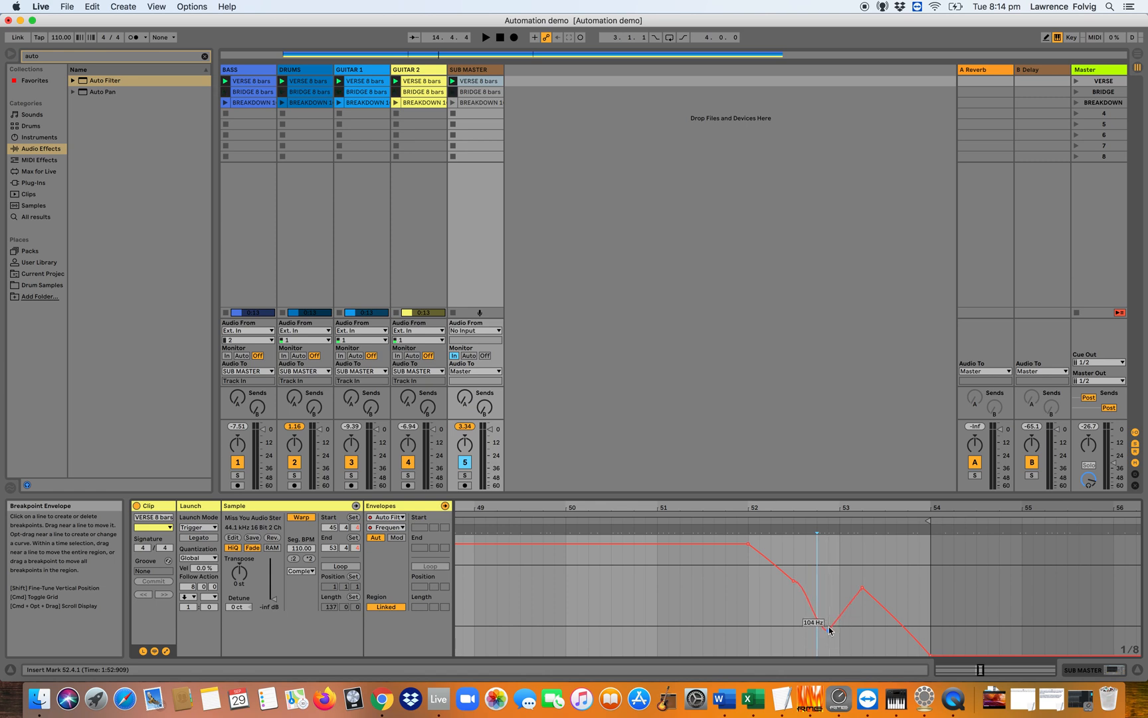
Undo the inserted automation shape, its breakpoint edits and the frequency ramp.
{"action": "key", "text": "super+z"}
{"action": "key", "text": "super+z"}
{"action": "key", "text": "super+z"}
{"action": "key", "text": "super+z"}
{"action": "key", "text": "super+z"}
{"action": "key", "text": "super+z"}
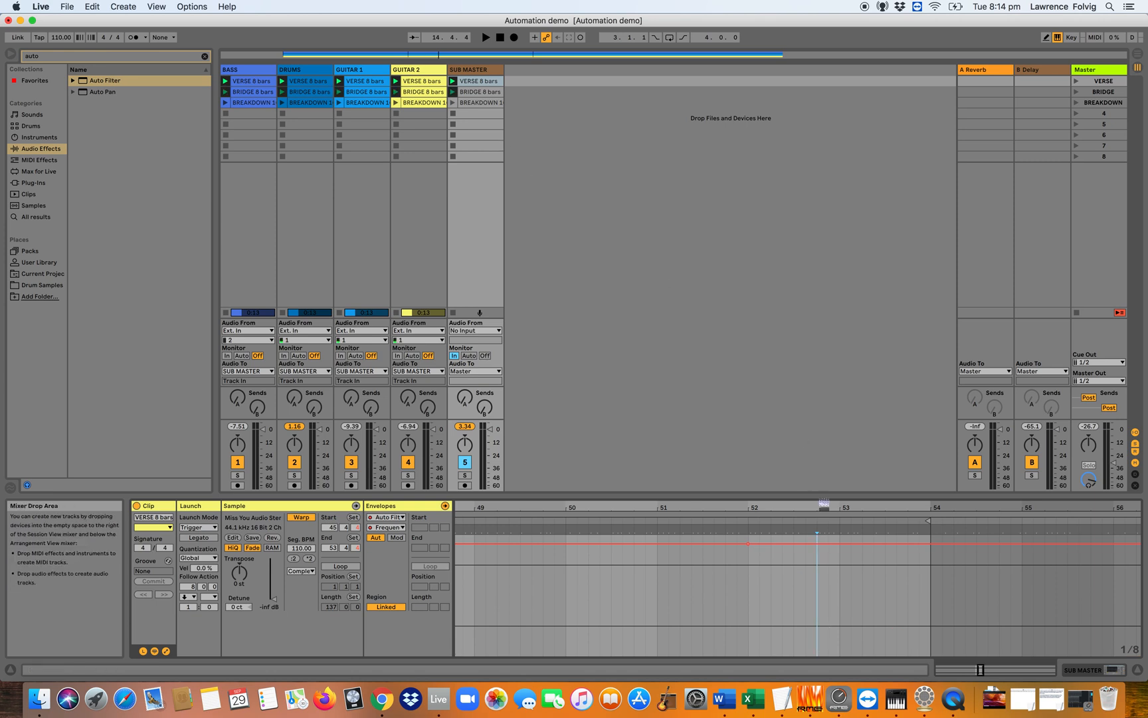
Ramp the filter frequency down from about bar 52 to the clip's end and bend the ramp upward into a curve.
{"action": "left_click_drag", "start_coordinate": [929, 543], "coordinate": [929, 653]}
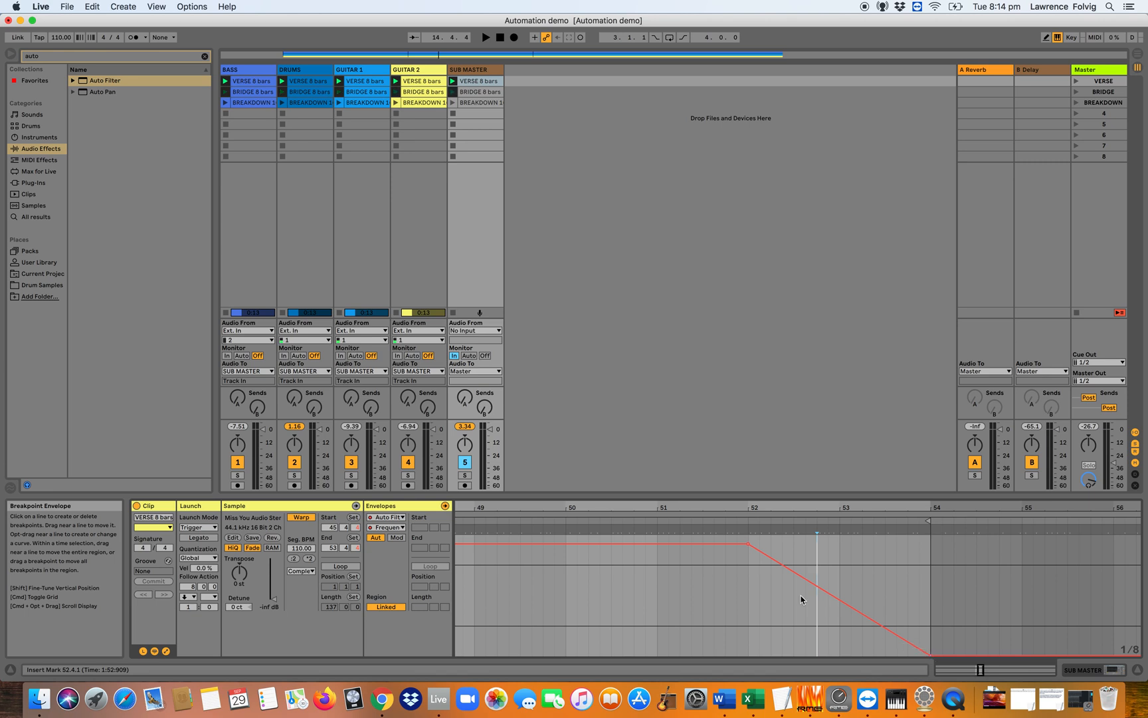
{"action": "left_click_drag", "start_coordinate": [816, 590], "coordinate": [816, 572]}
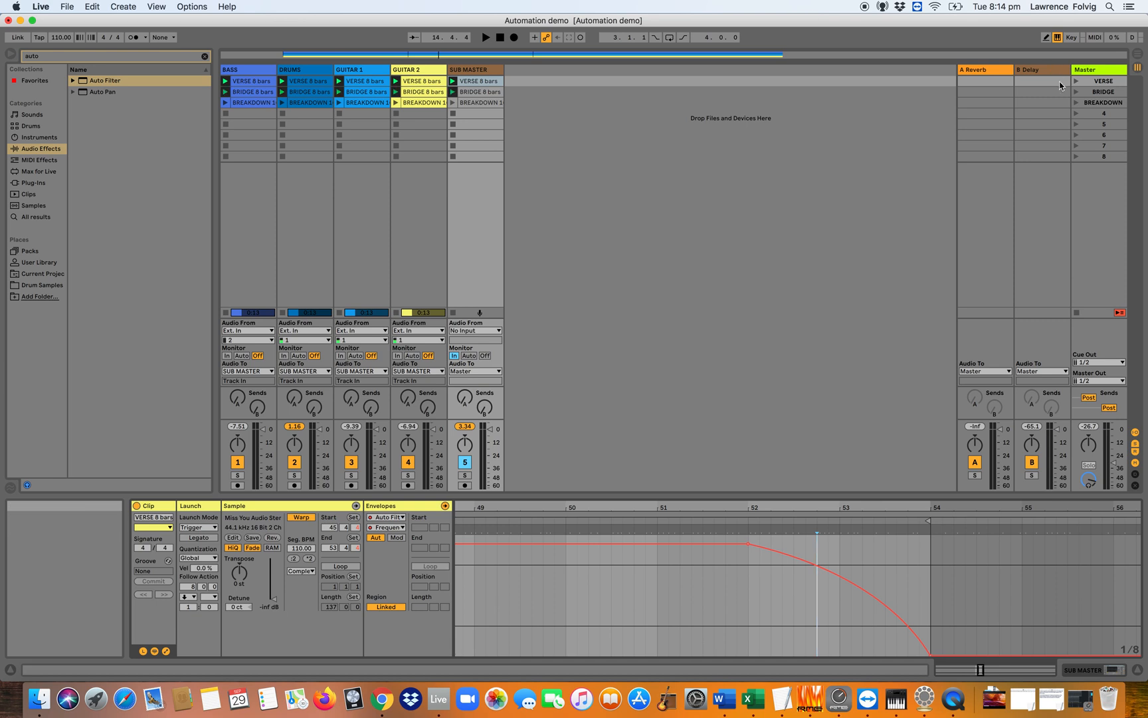
Audition the VERSE scene while watching Auto Filter's cutoff on SUB MASTER, and stop playback.
{"action": "left_click", "coordinate": [1077, 82]}
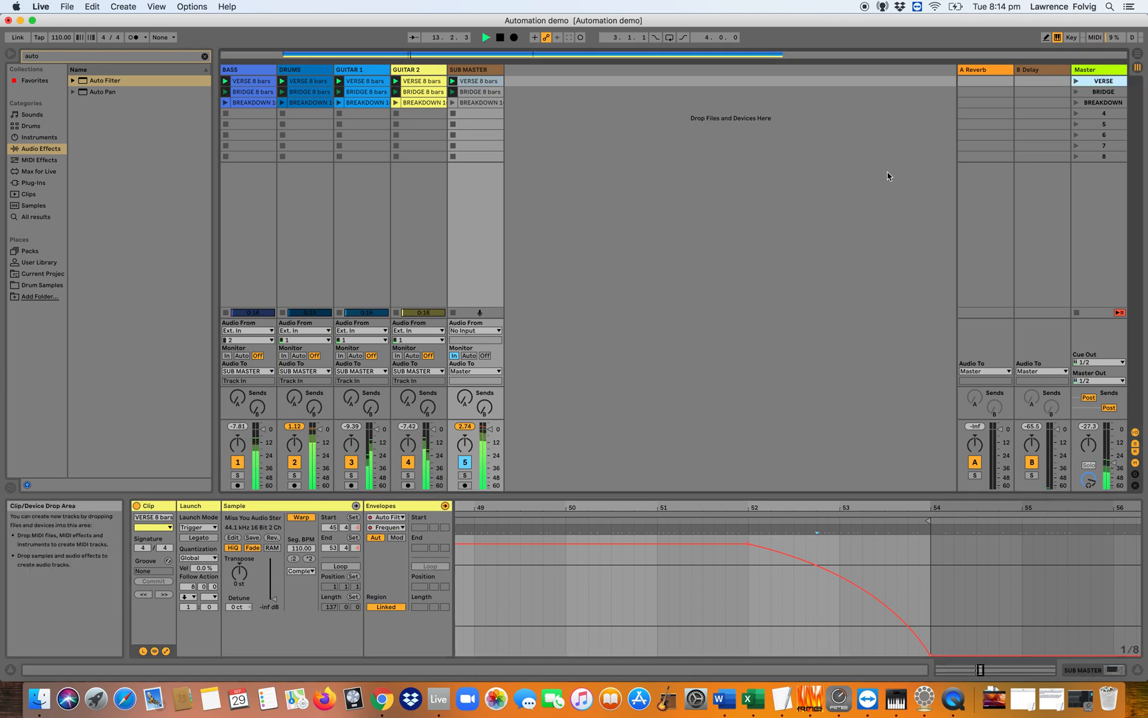
{"action": "left_click", "coordinate": [493, 71]}
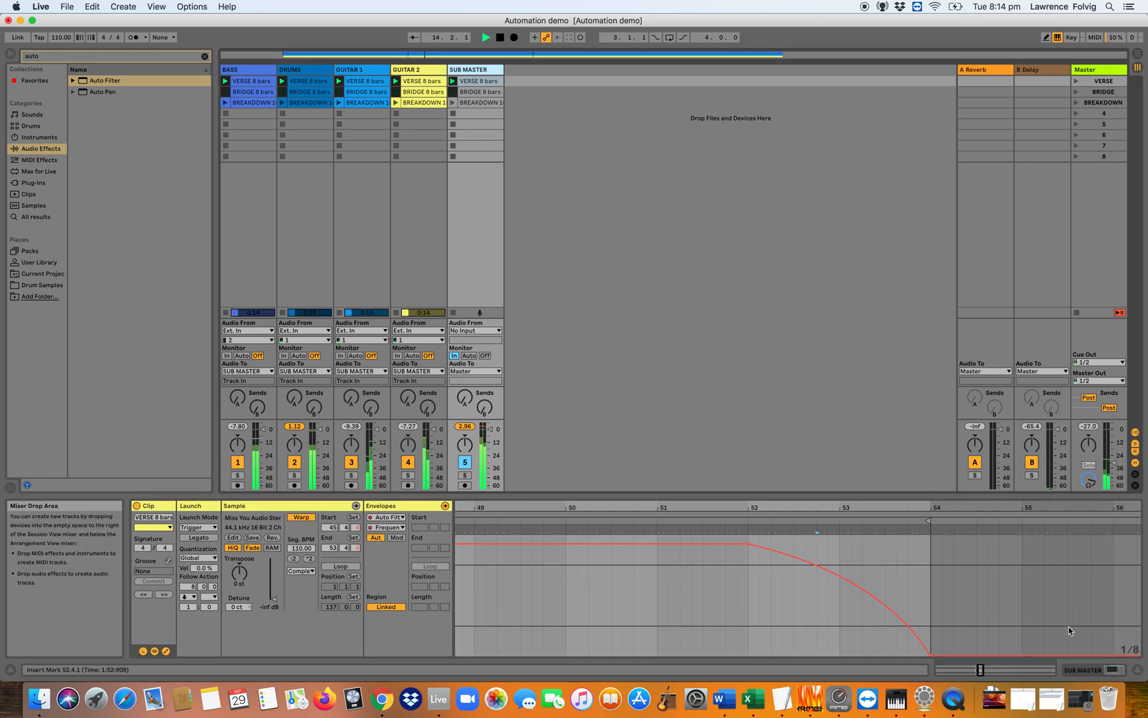
{"action": "left_click", "coordinate": [1088, 670]}
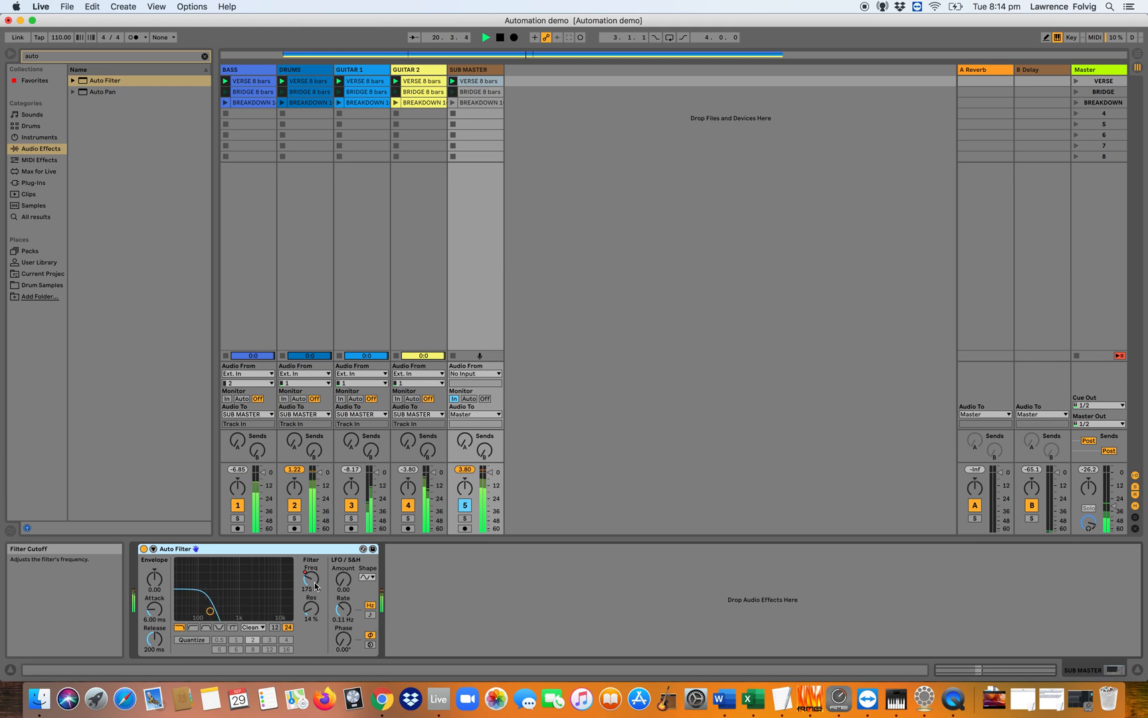
{"action": "key", "text": "space"}
{"action": "left_click", "coordinate": [479, 92]}
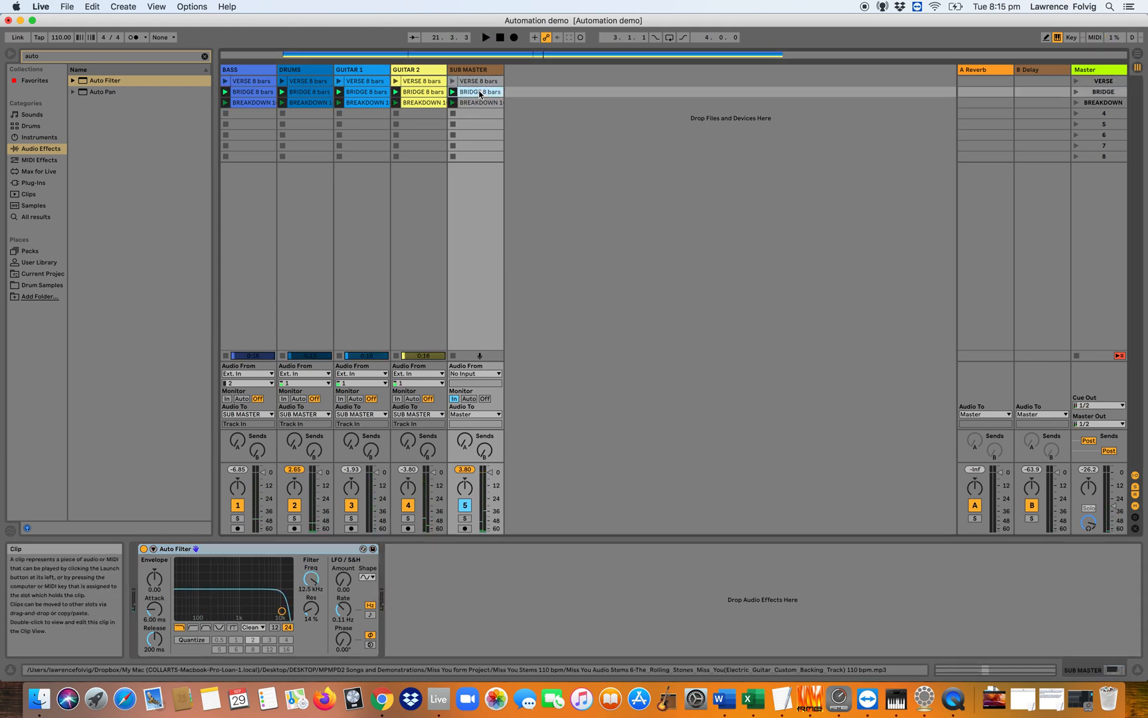
{"action": "left_click", "coordinate": [477, 81]}
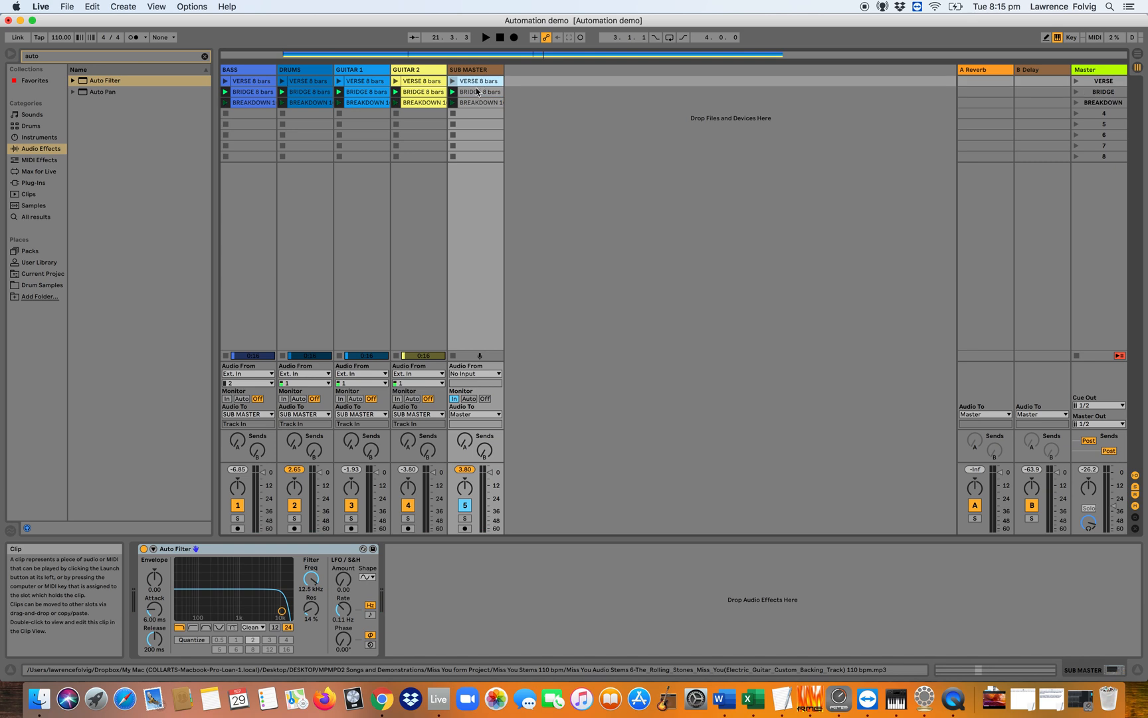
{"action": "left_click", "coordinate": [483, 93]}
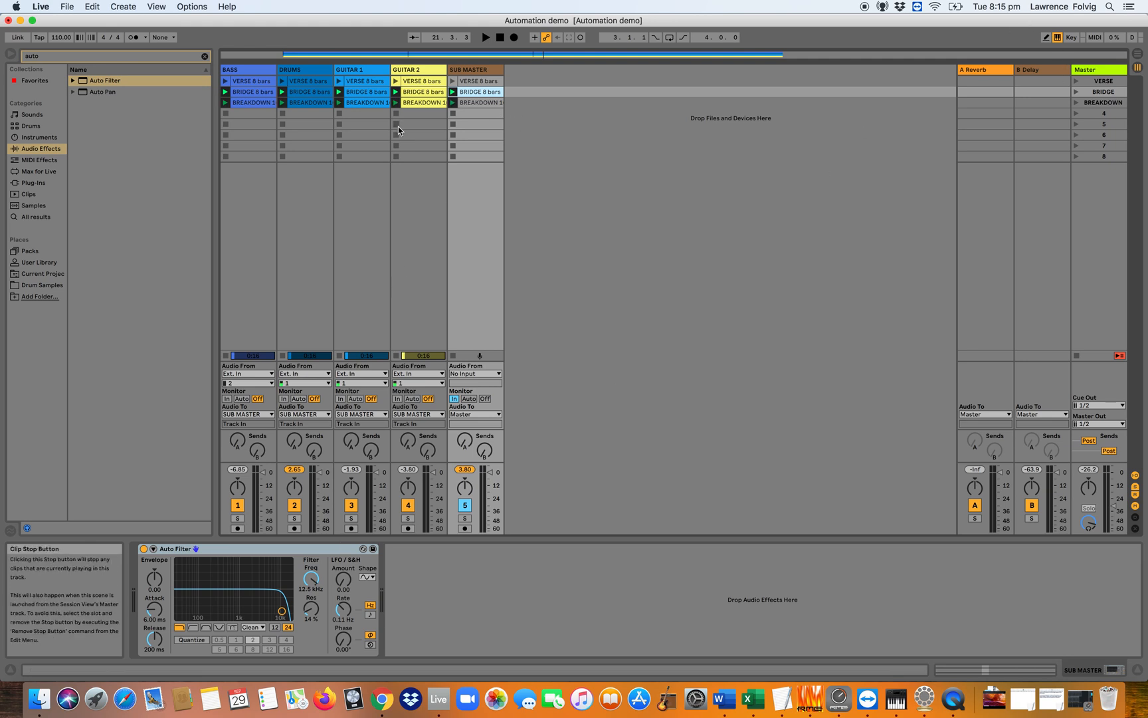
{"action": "left_click", "coordinate": [470, 70]}
{"action": "left_click", "coordinate": [473, 81]}
{"action": "left_click", "coordinate": [474, 91]}
{"action": "left_click", "coordinate": [474, 104]}
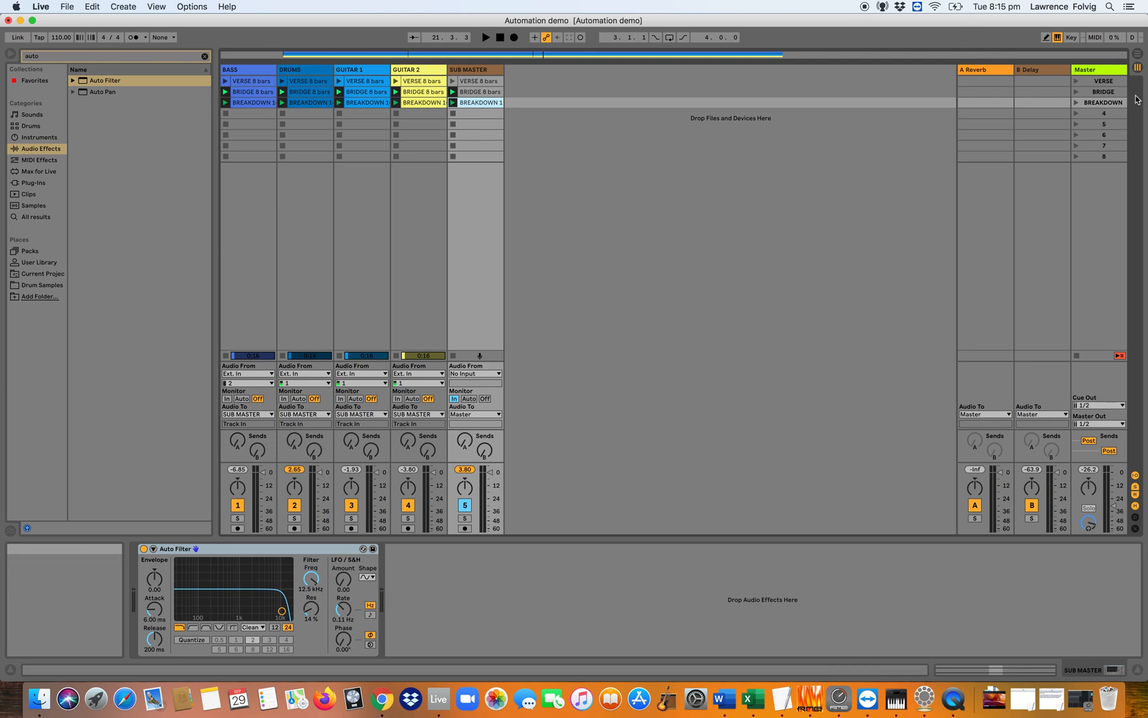
Switch to Arrangement View and return all tracks to arrangement playback.
{"action": "key", "text": "Tab"}
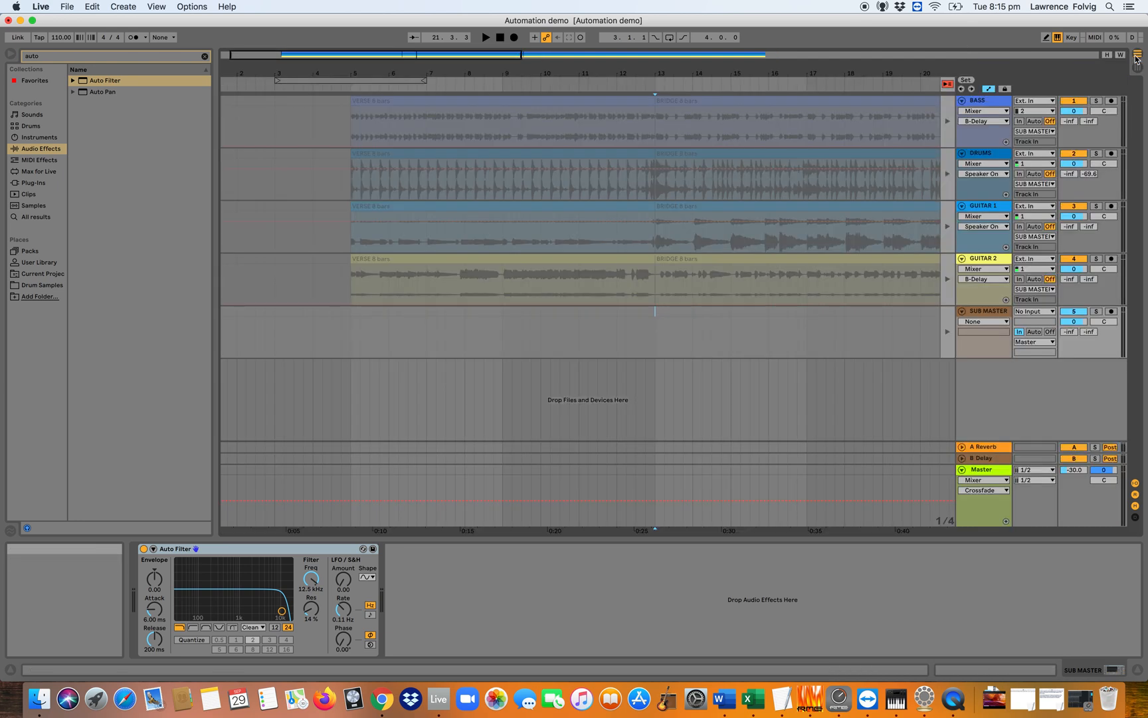
{"action": "left_click", "coordinate": [948, 83]}
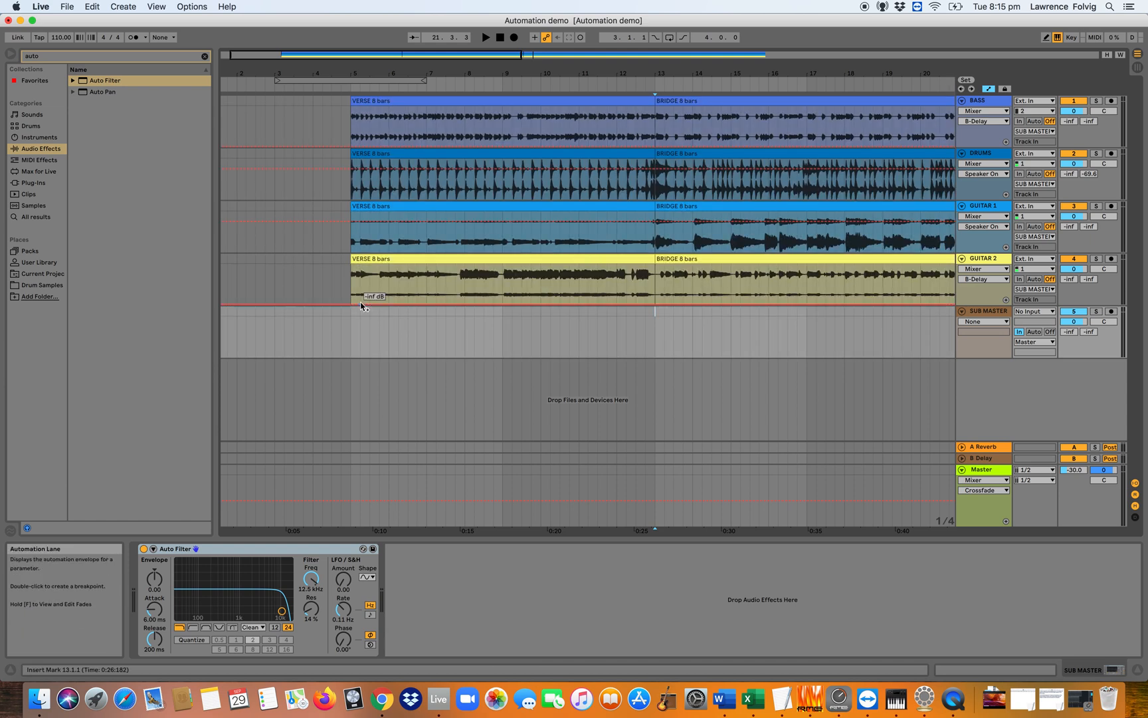
Look at the Insert Shape options for the VERSE clip on GUITAR 2 and close them without choosing one.
{"action": "right_click", "coordinate": [357, 264]}
{"action": "left_click", "coordinate": [325, 324]}
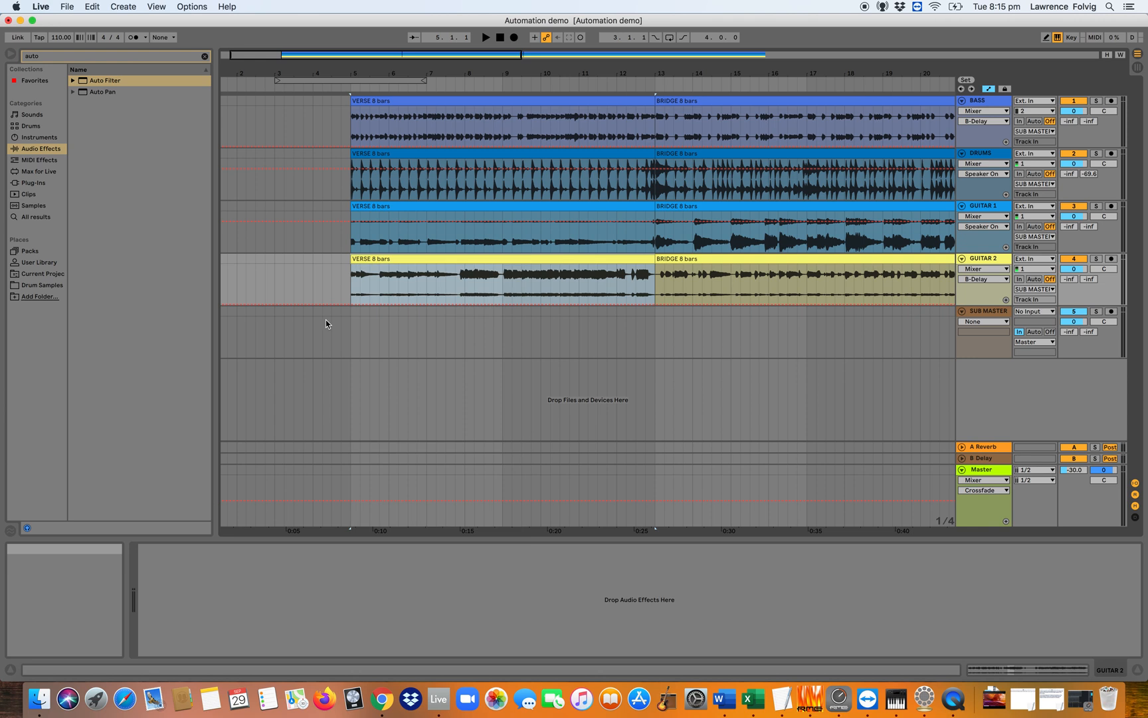
{"action": "right_click", "coordinate": [371, 269]}
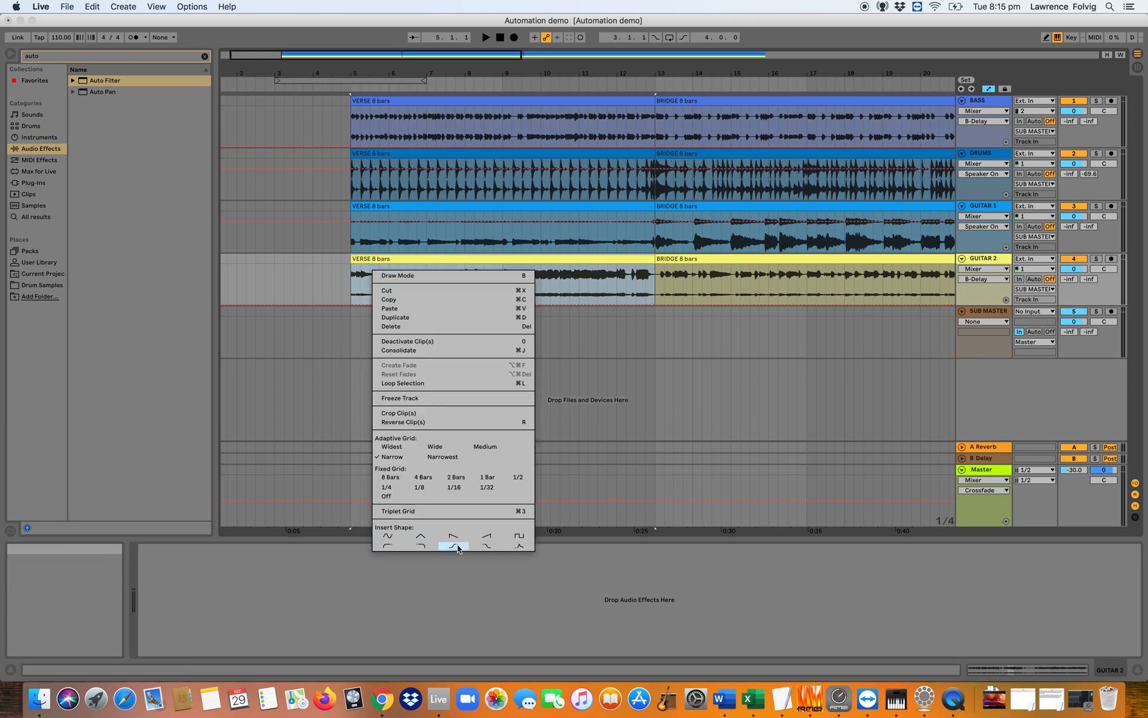
{"action": "left_click", "coordinate": [663, 489]}
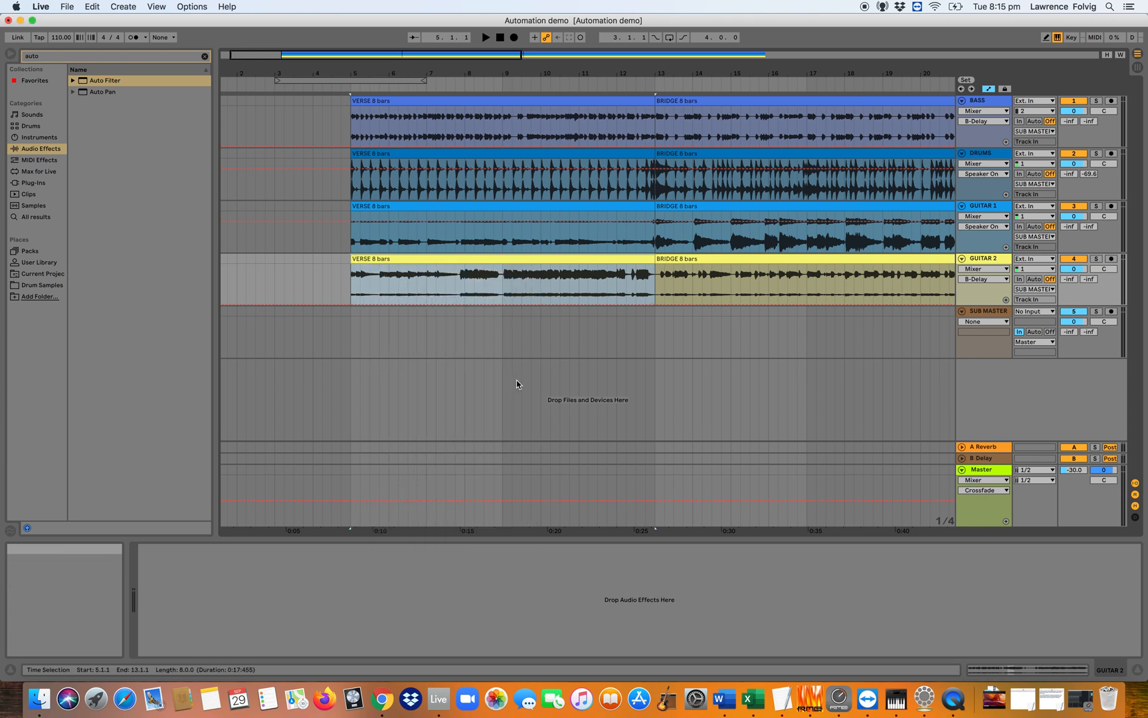